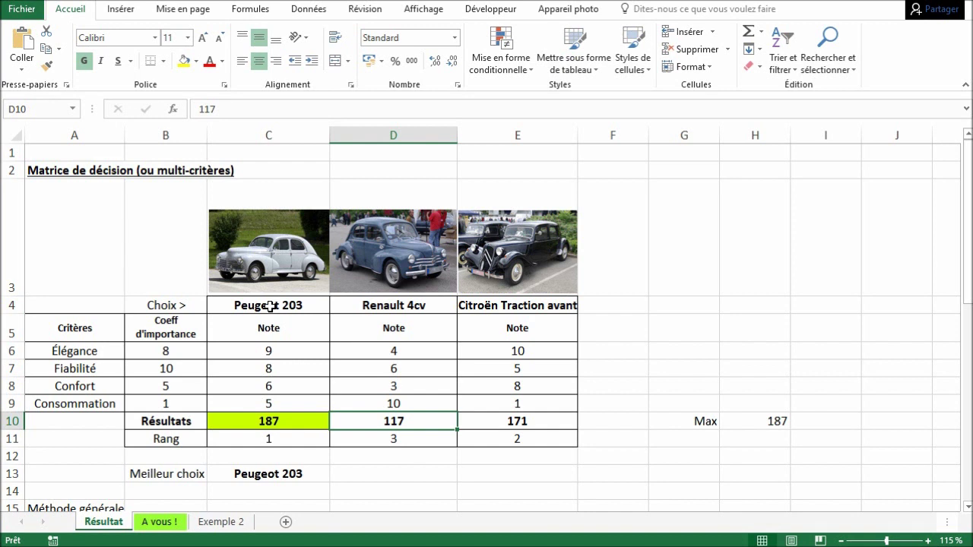
- Point out the three car models and the four criteria, Élégance to Consommation
drag(269, 307, 517, 305)
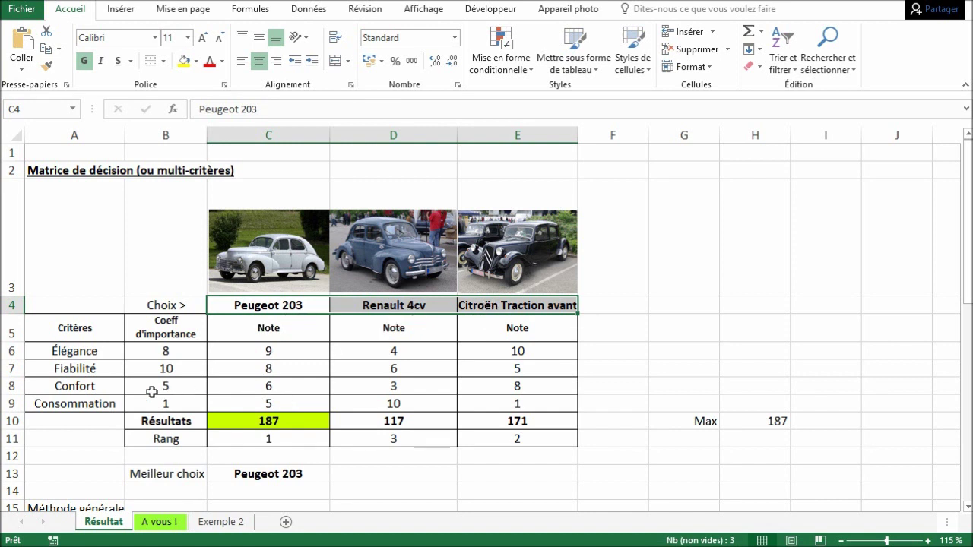
drag(97, 352, 100, 407)
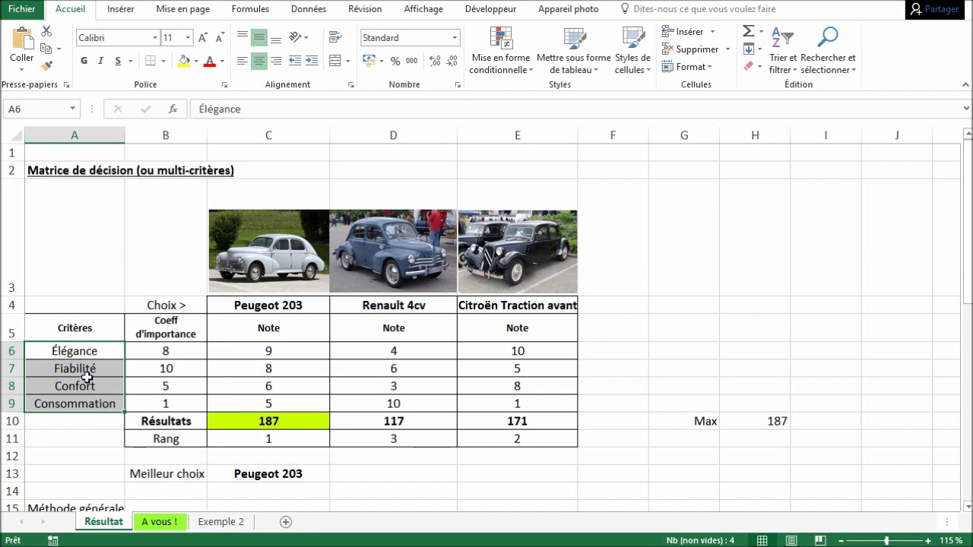
scroll(84, 342, down, 1)
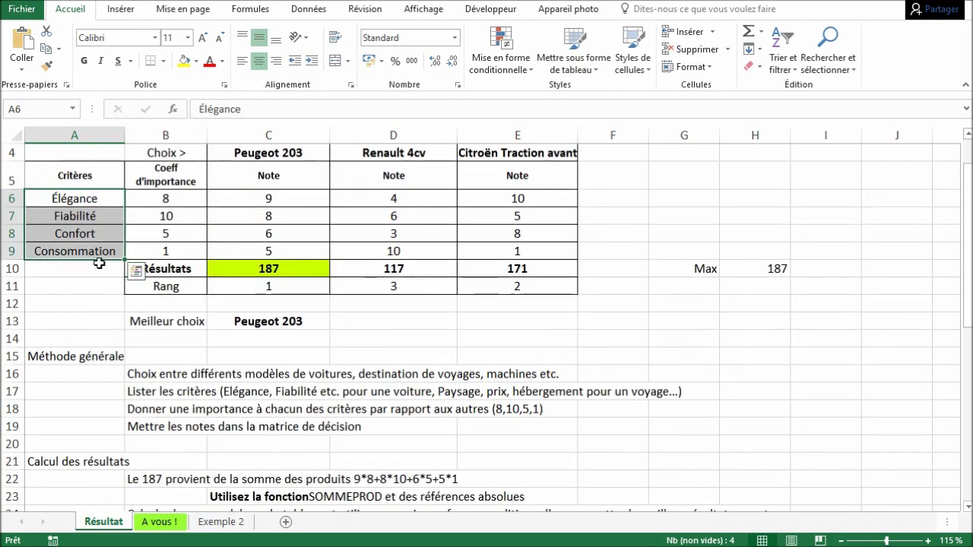
scroll(144, 228, up, 1)
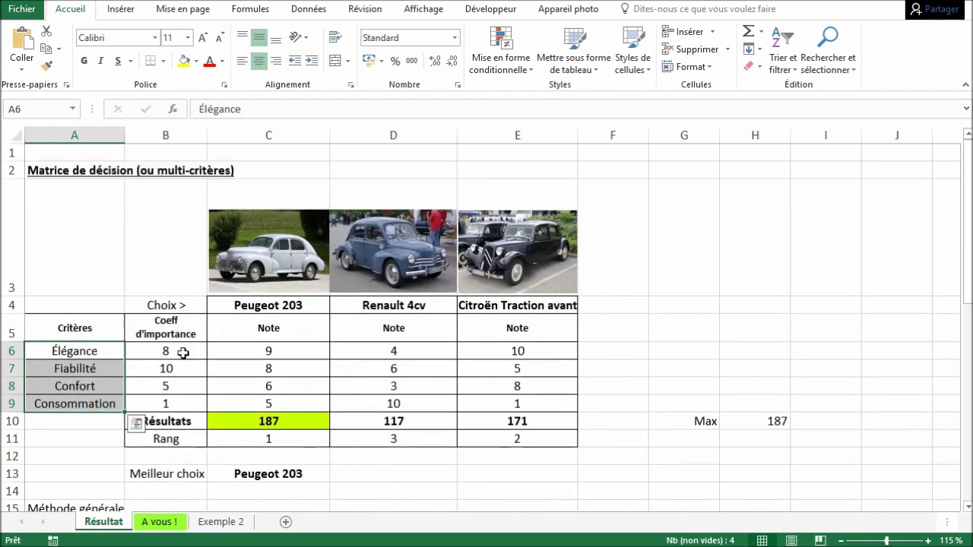
- Review the importance coefficients: Élégance 8, Fiabilité 10, Confort 5, Consommation 1
drag(181, 350, 174, 403)
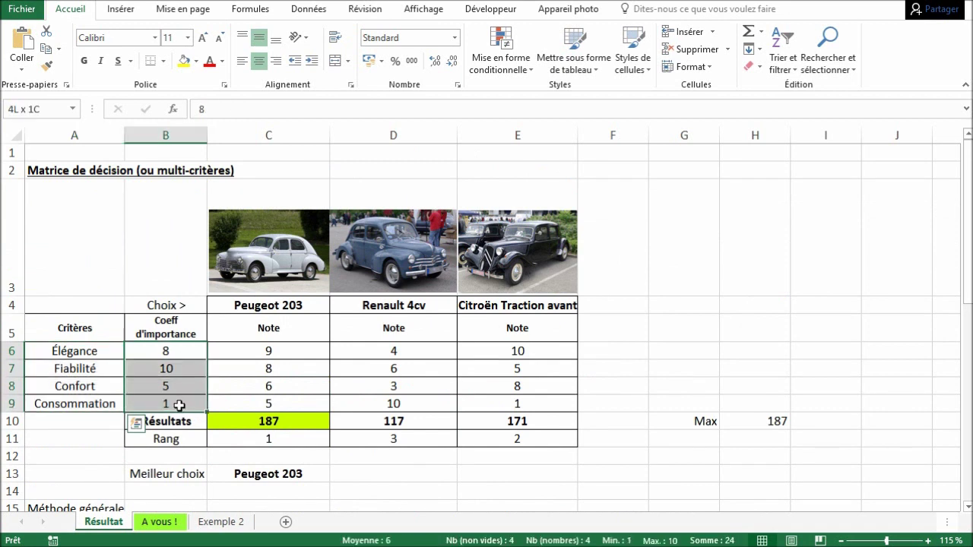
click(149, 402)
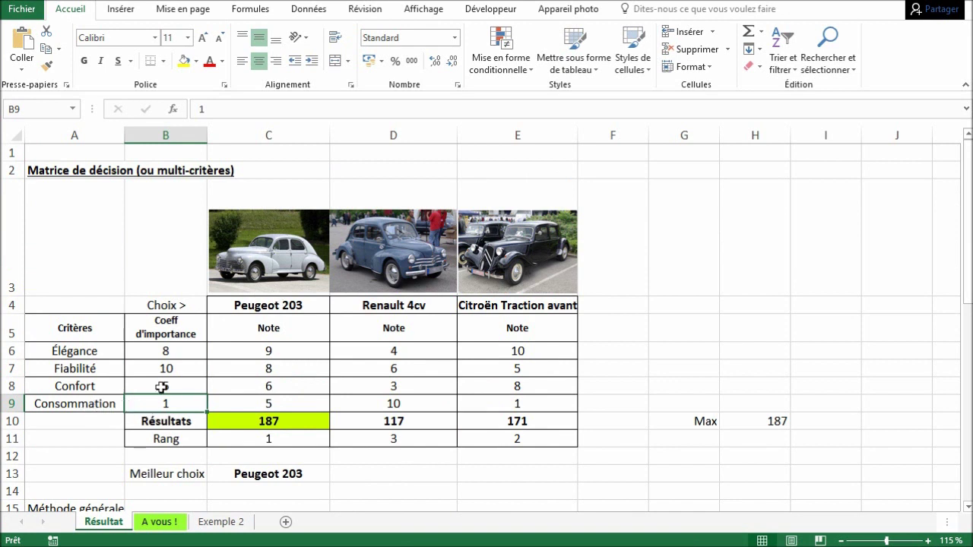
click(187, 387)
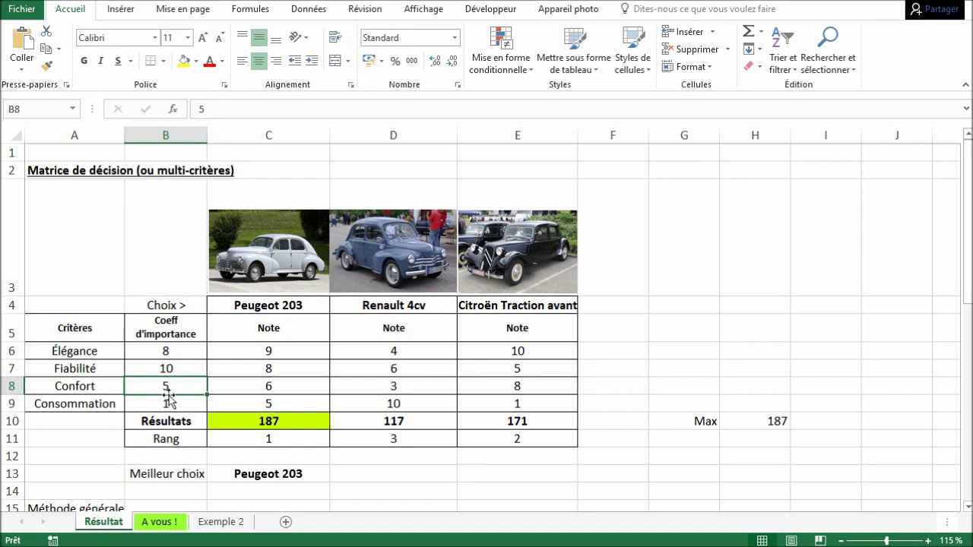
click(176, 353)
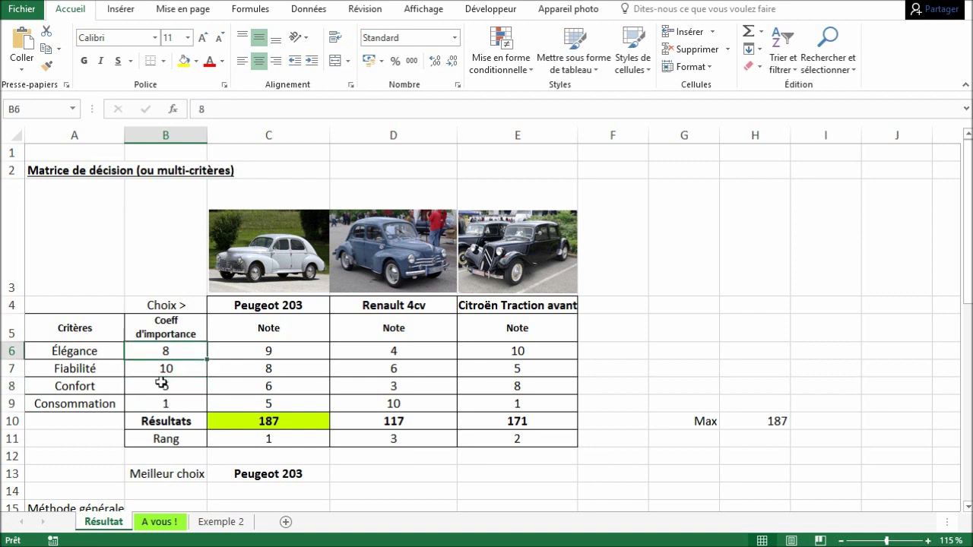
click(169, 371)
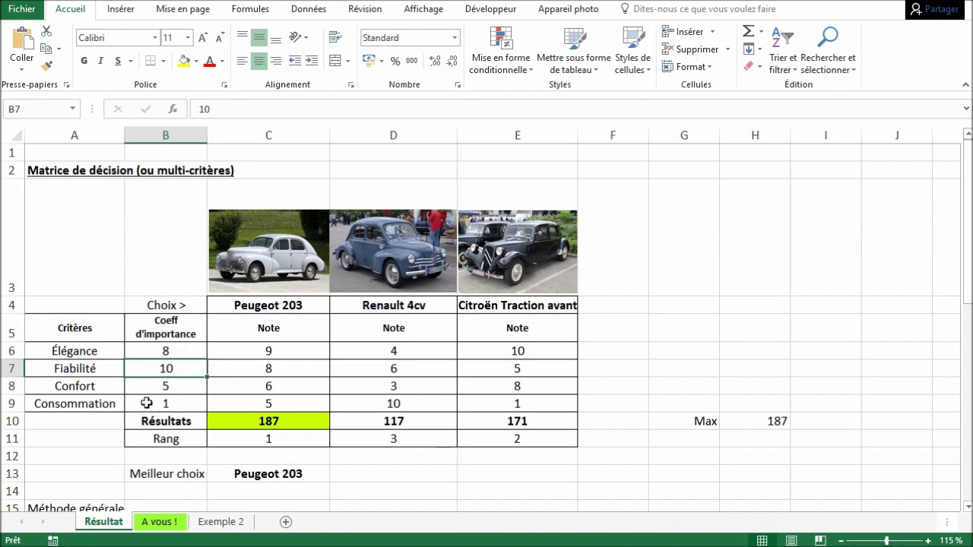
drag(182, 351, 182, 411)
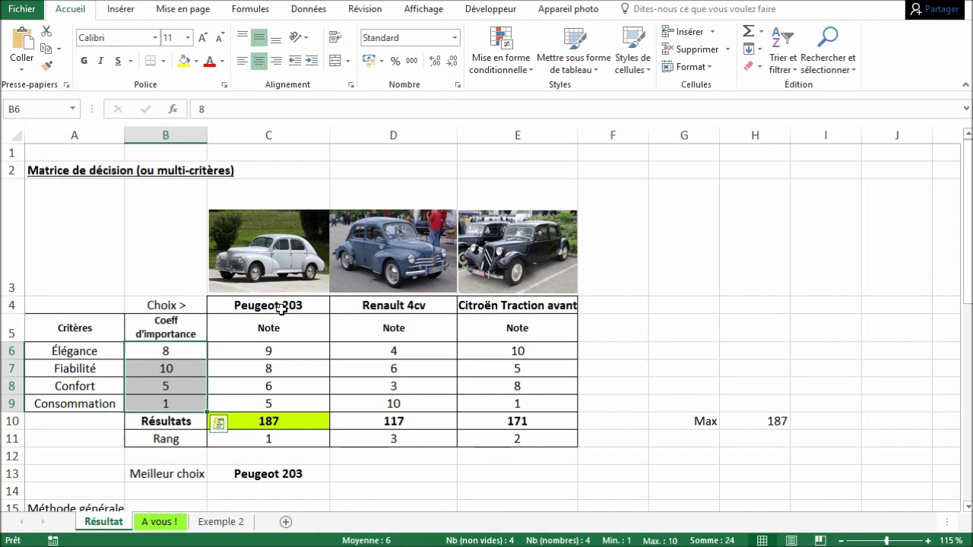
- Review the car scores and results, such as Peugeot 203's 187 and Renault 4cv's 117
click(295, 357)
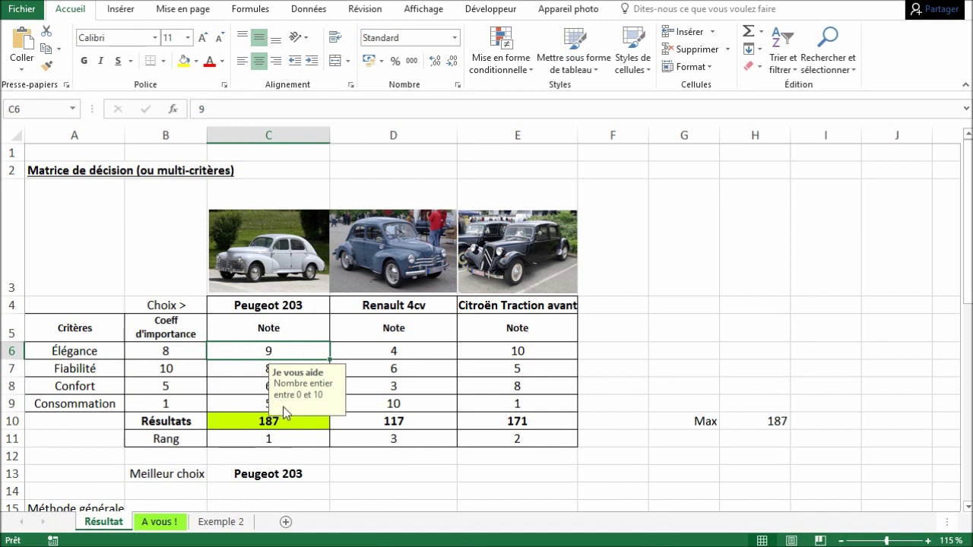
click(249, 427)
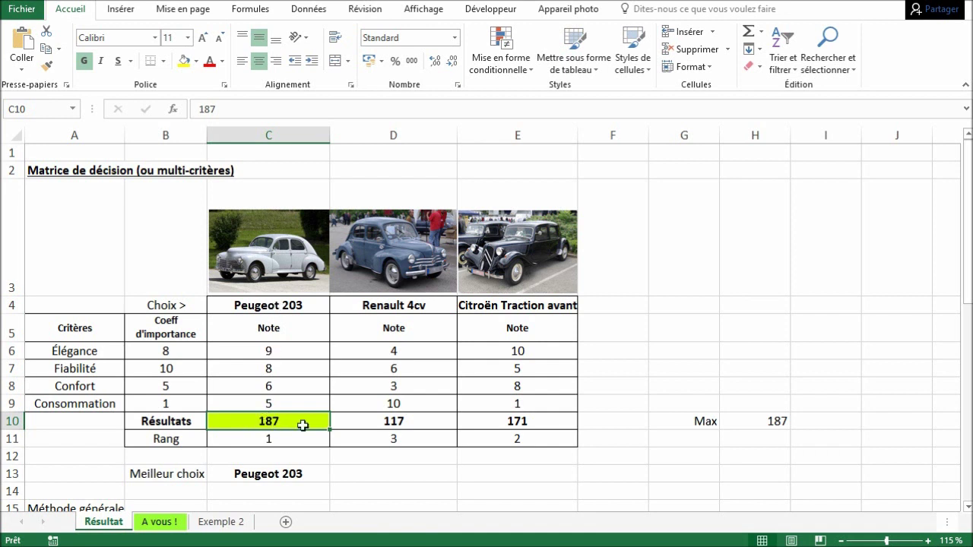
click(391, 426)
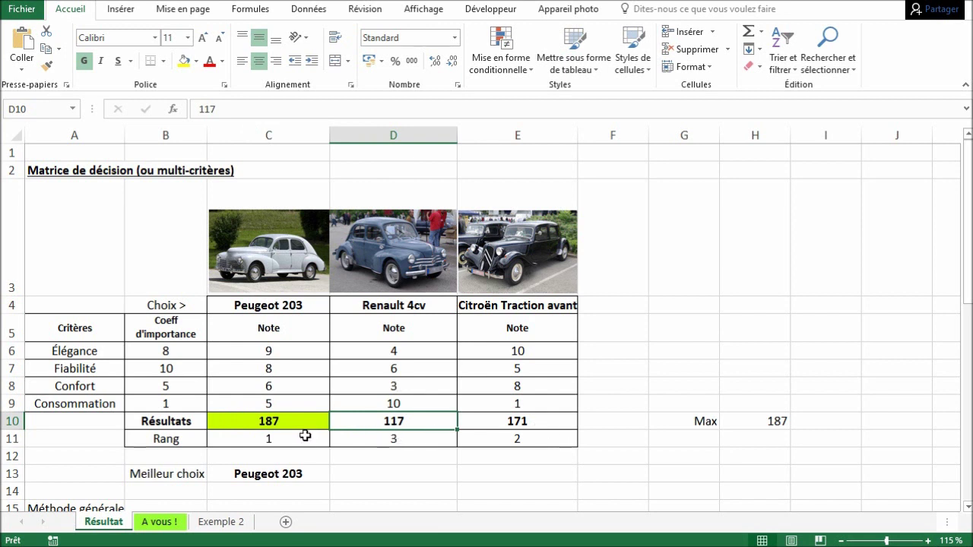
drag(286, 429, 517, 424)
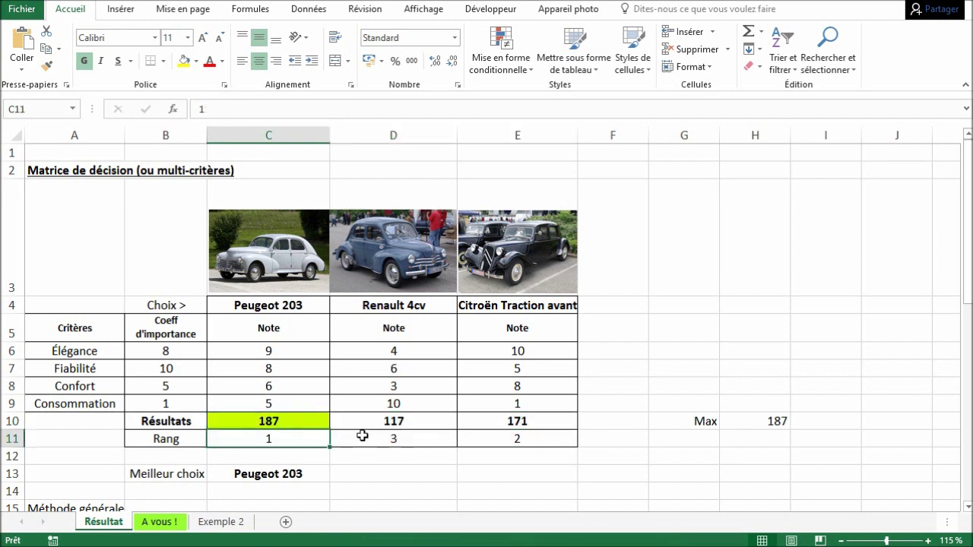
- Review the ranks (Peugeot 203 1, Citroën 2, Renault 4cv 3) and the best choice, Peugeot 203
drag(279, 443, 495, 441)
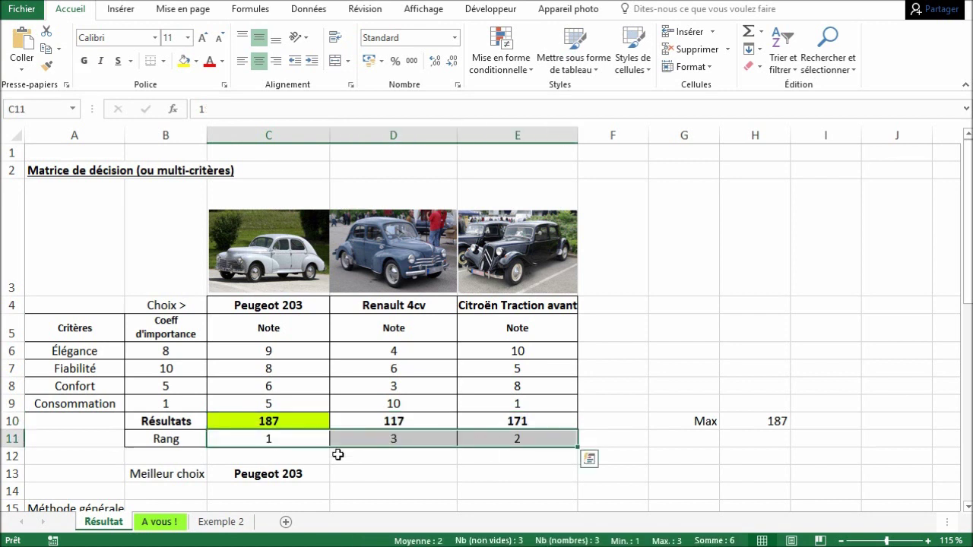
click(286, 438)
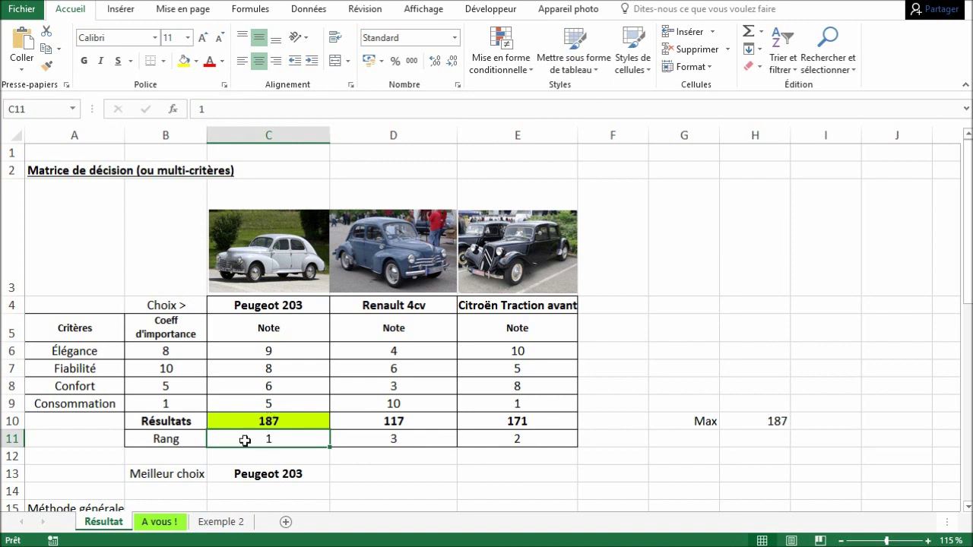
click(535, 441)
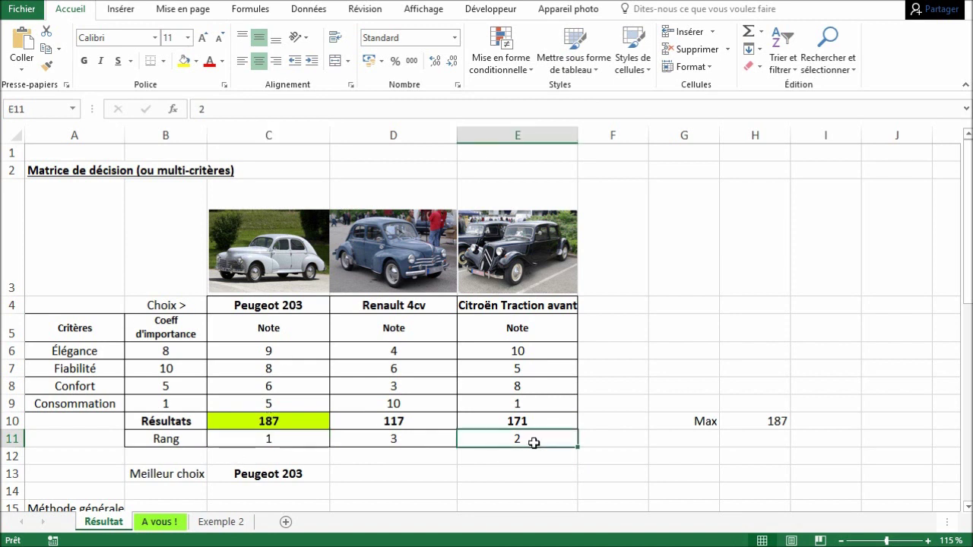
click(422, 444)
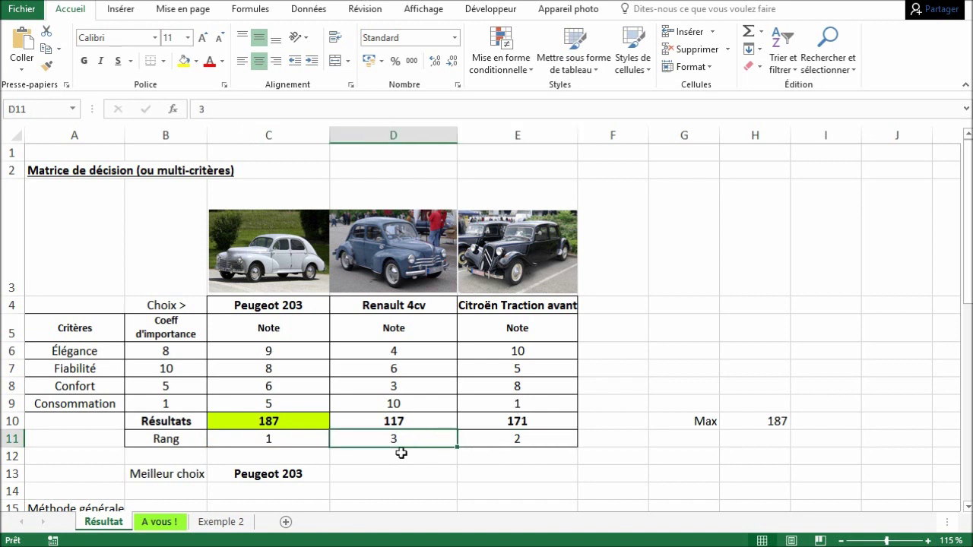
click(291, 475)
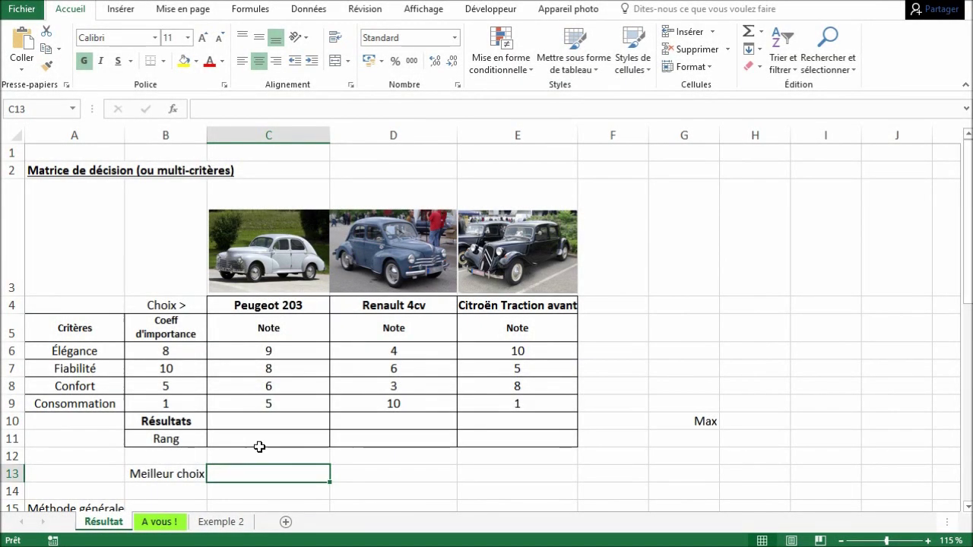
click(251, 424)
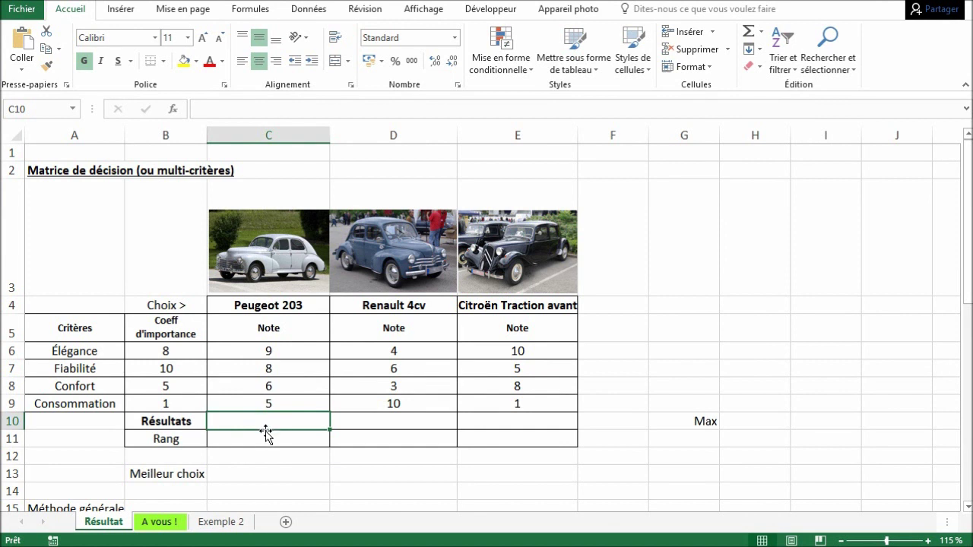
click(181, 350)
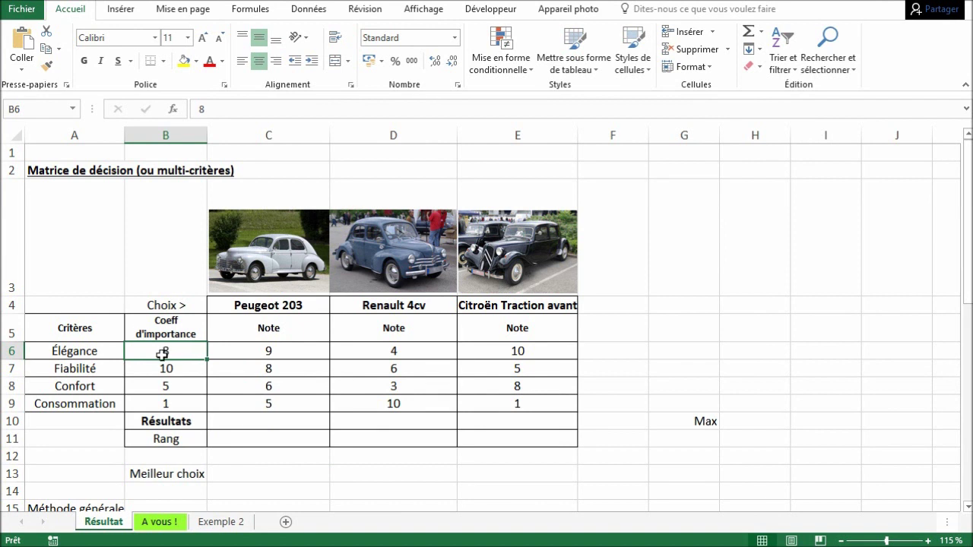
click(267, 350)
click(179, 352)
click(253, 422)
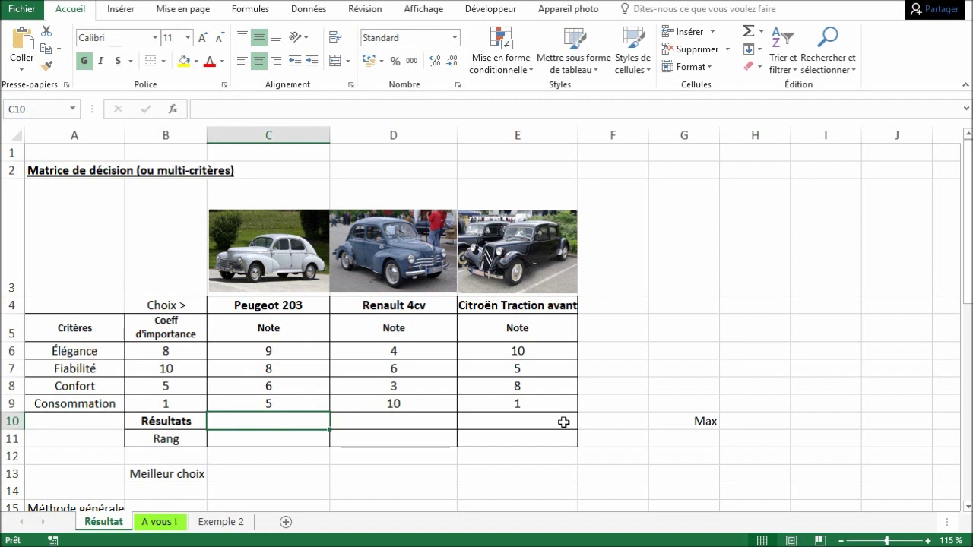
click(180, 350)
drag(180, 351, 189, 403)
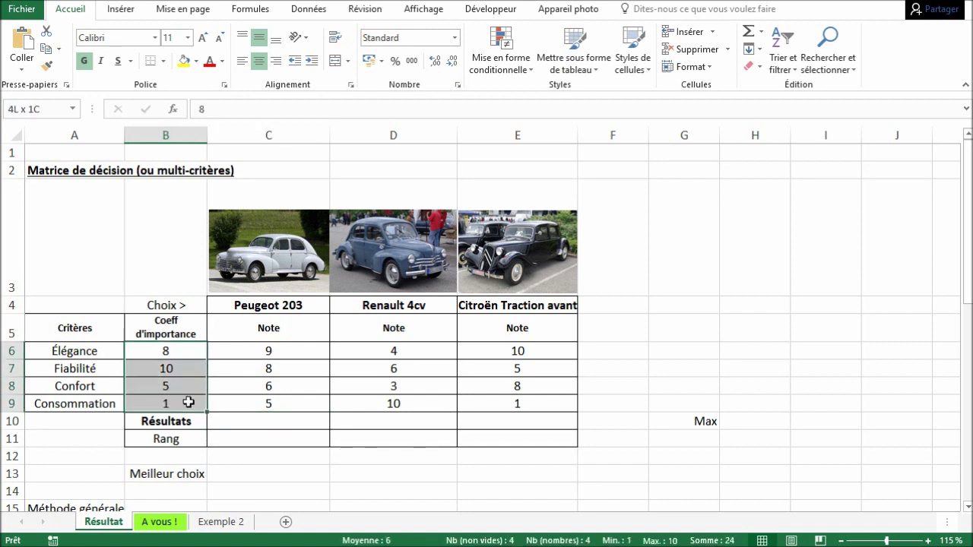
drag(267, 349, 260, 404)
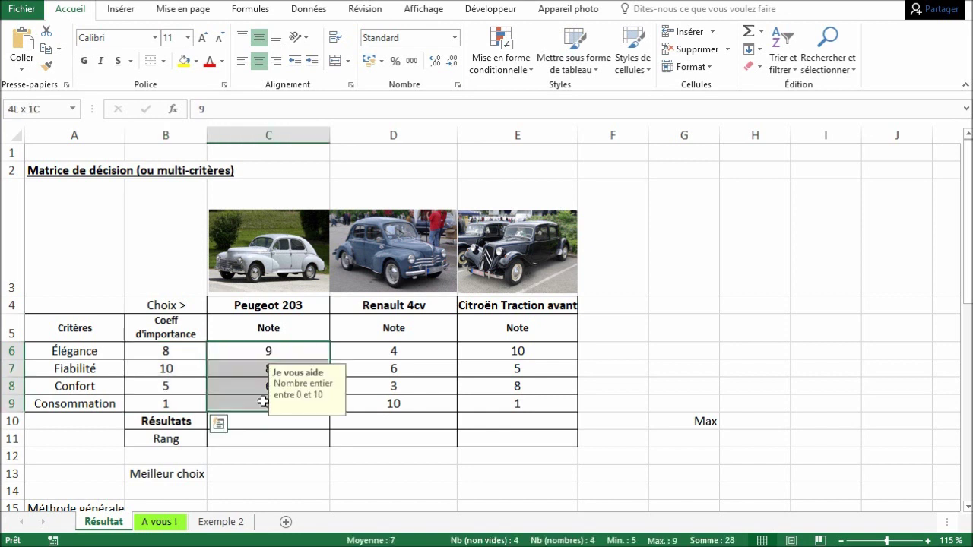
click(383, 423)
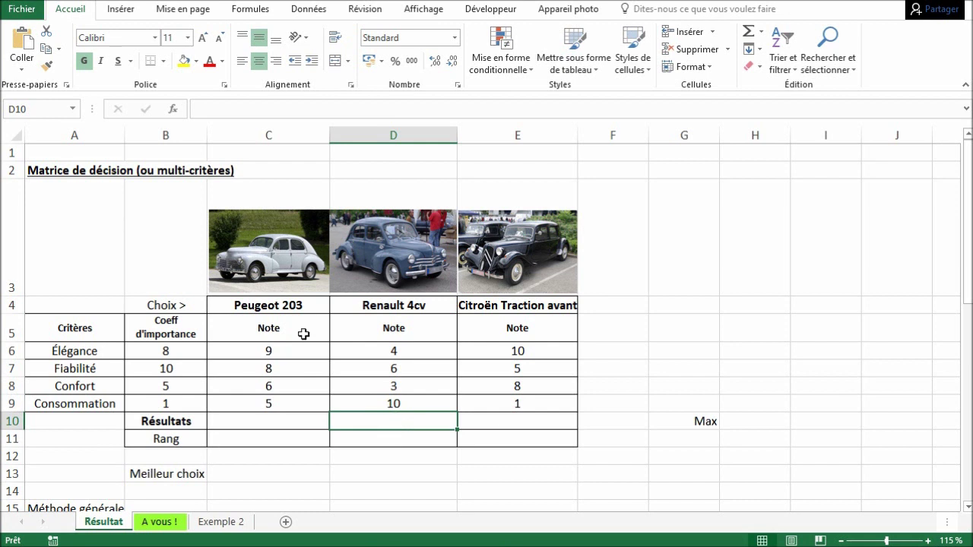
drag(298, 352, 299, 404)
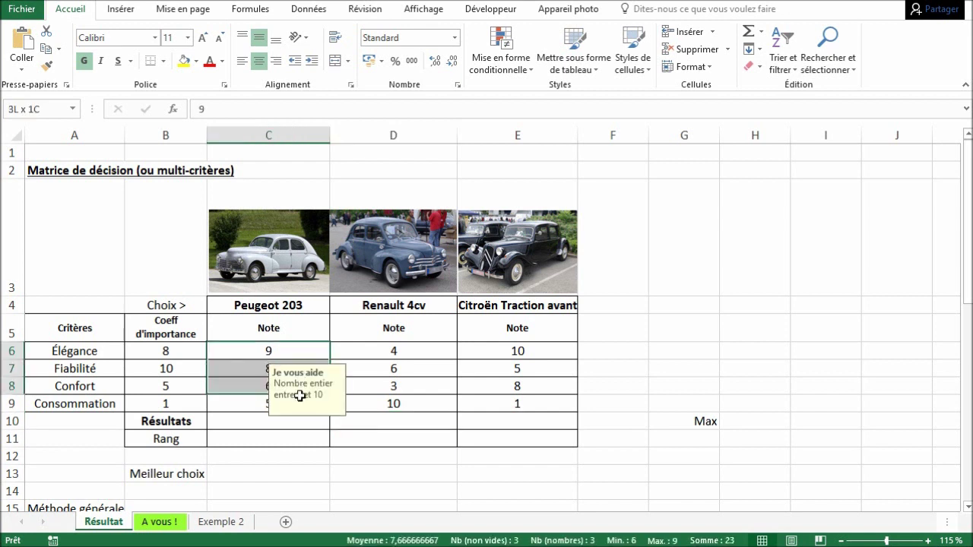
drag(380, 351, 376, 405)
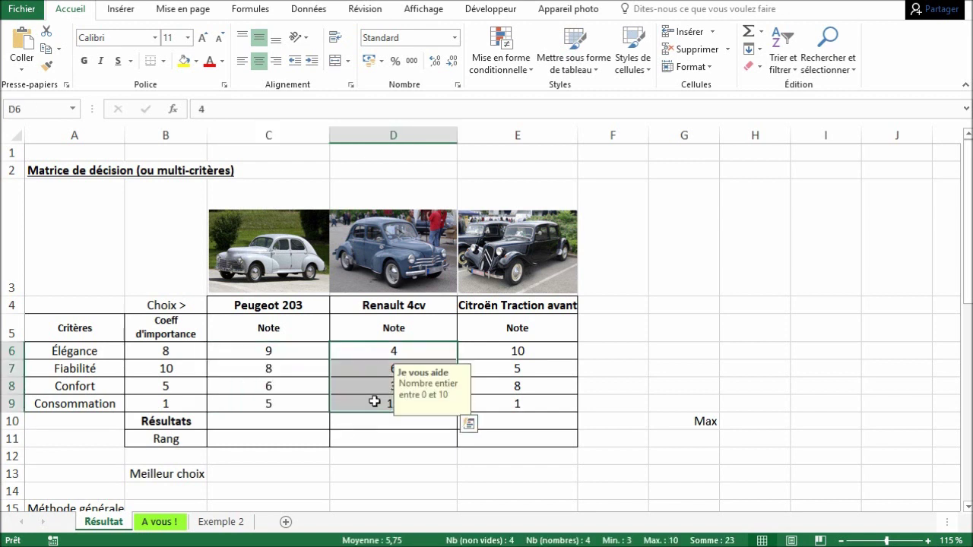
drag(191, 349, 196, 402)
click(297, 419)
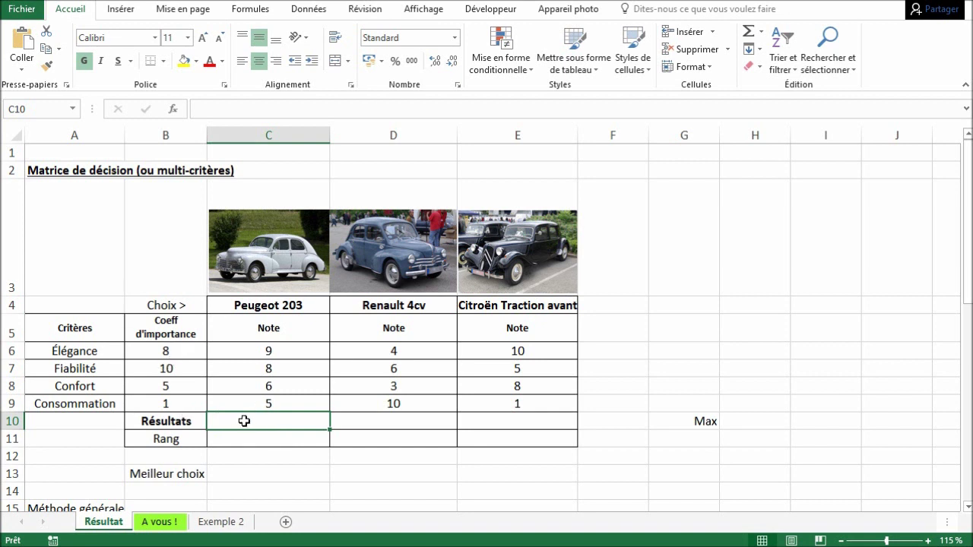
- Enter =SOMMEPROD($B$6:$B$9;C6:C9) in C10 to get the Peugeot 203 result of 187
text(=s)
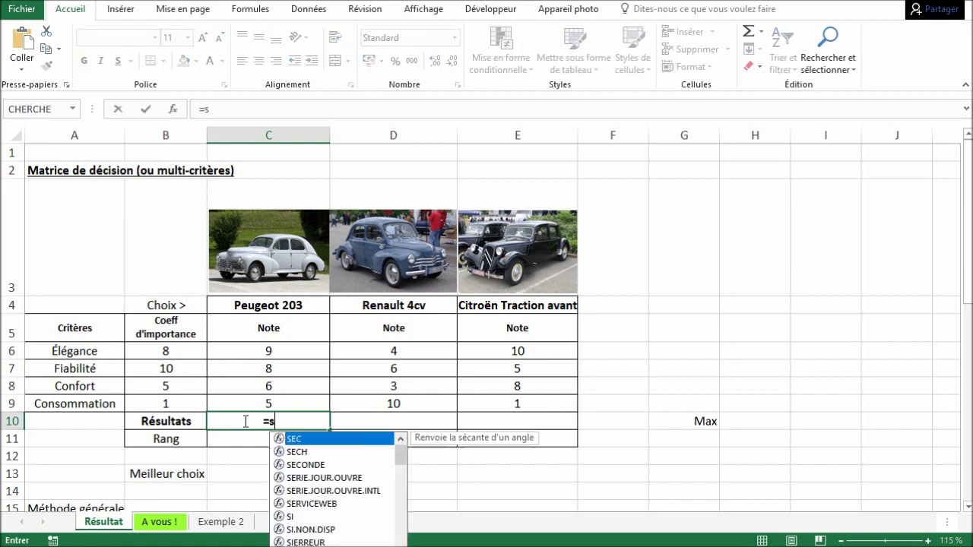
text(ommepr)
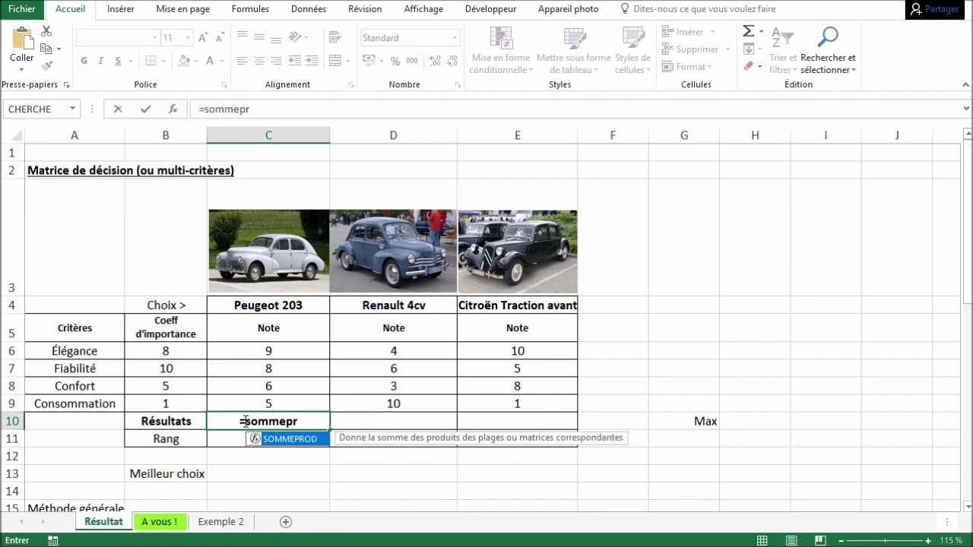
key(Tab)
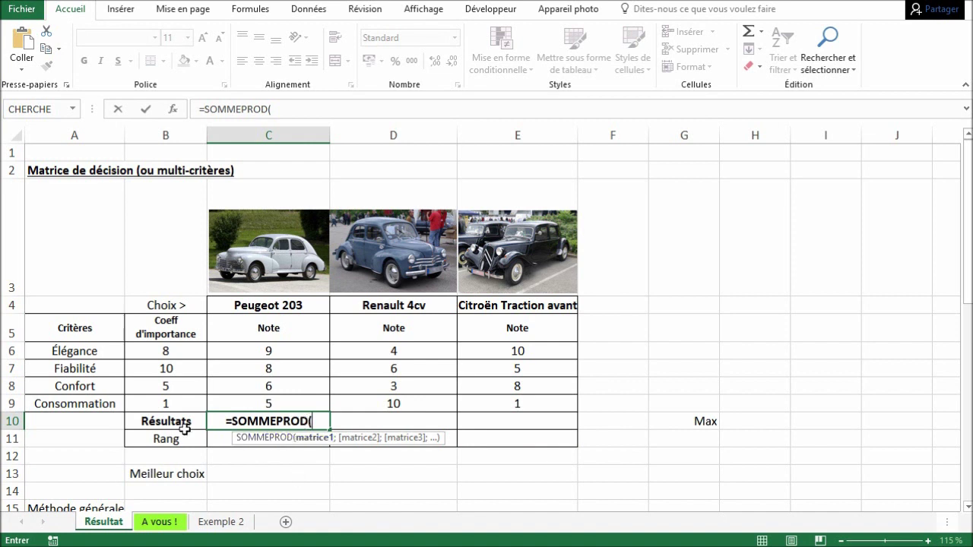
drag(173, 352, 184, 410)
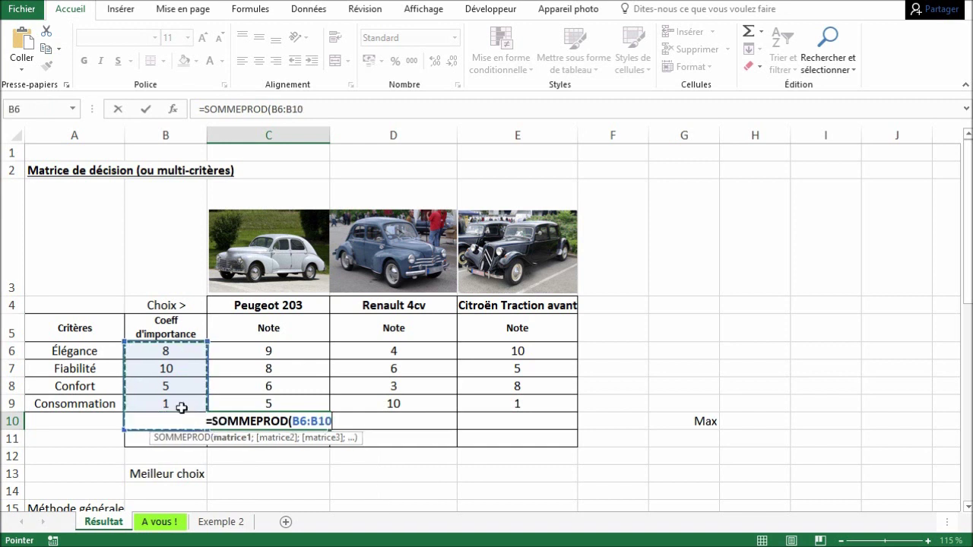
drag(182, 347, 181, 407)
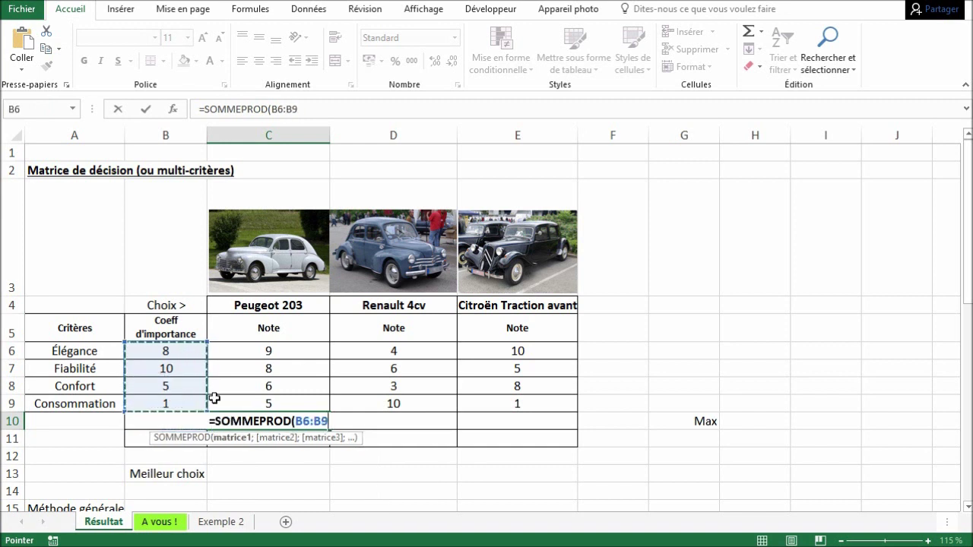
key(F4)
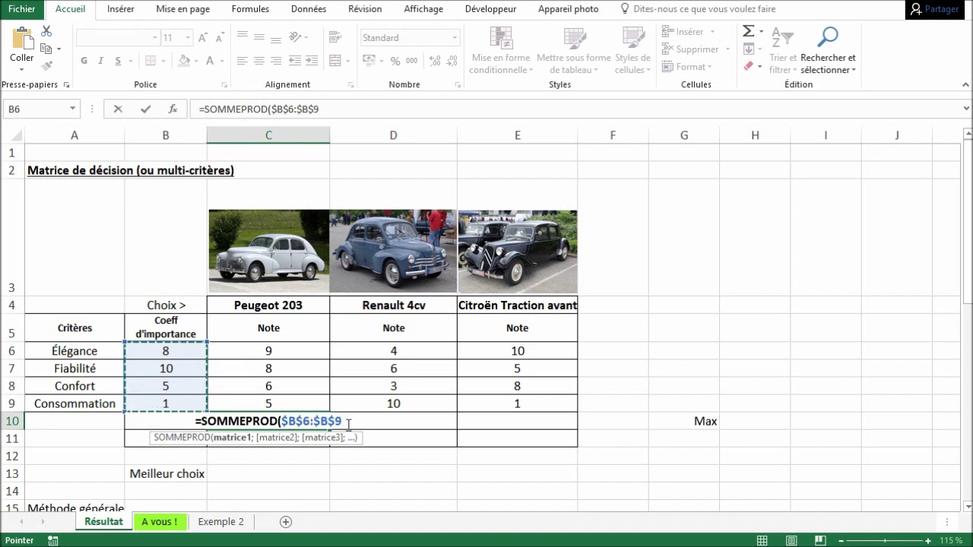
text(;)
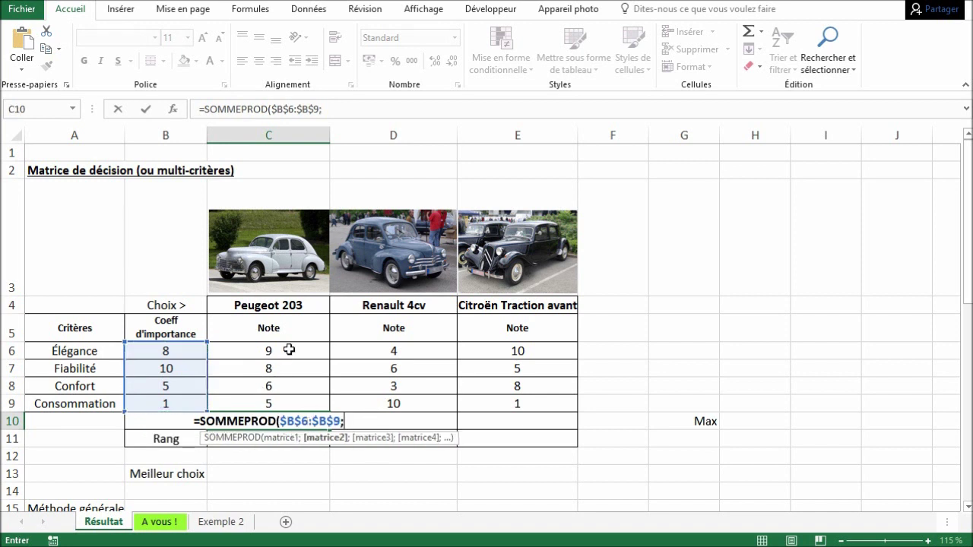
drag(289, 350, 289, 403)
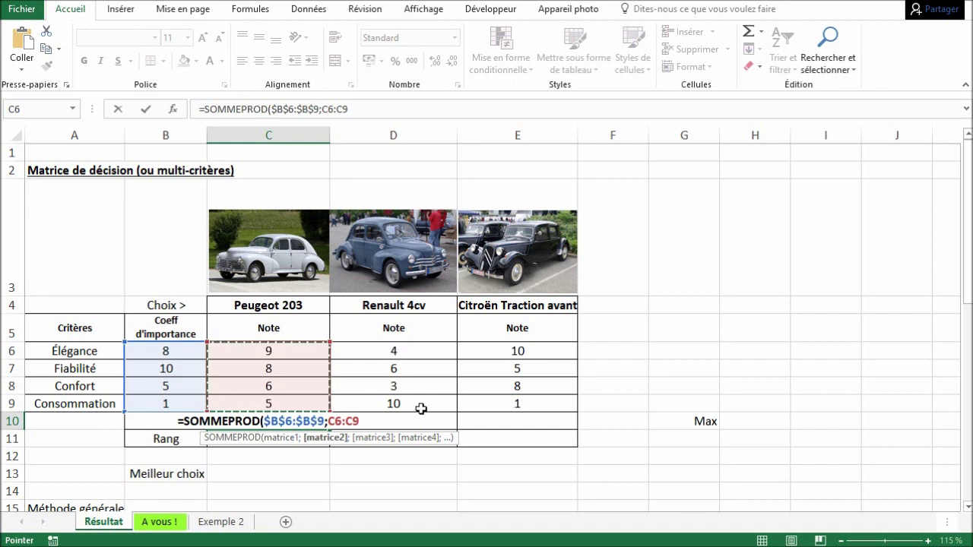
text())
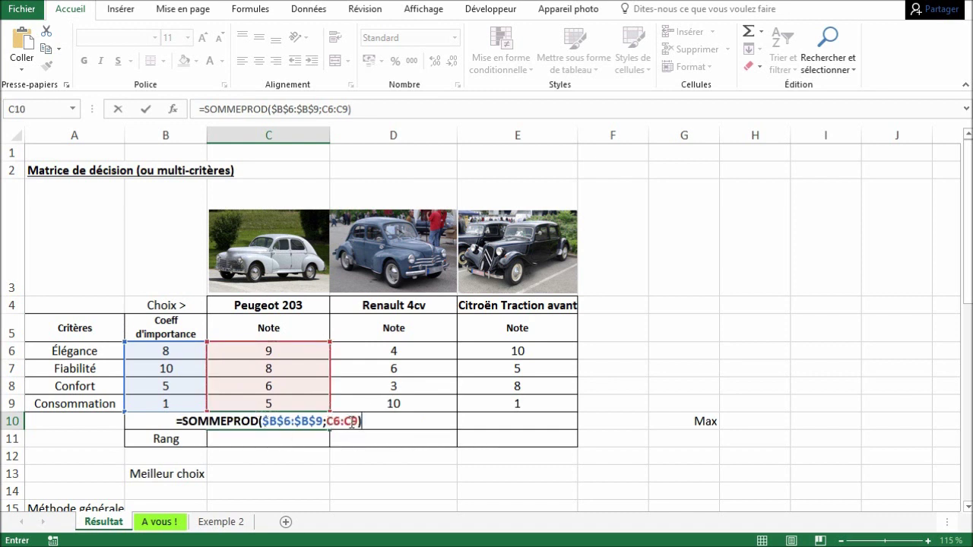
click(292, 445)
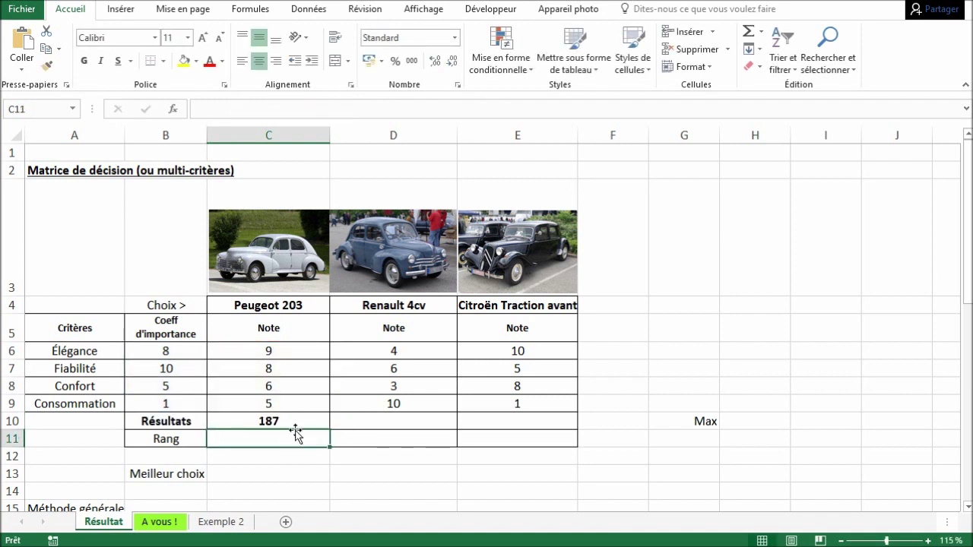
- Fill the C10 result formula across to E10, inspect it, then delete C10:E10
click(304, 423)
drag(328, 433, 523, 430)
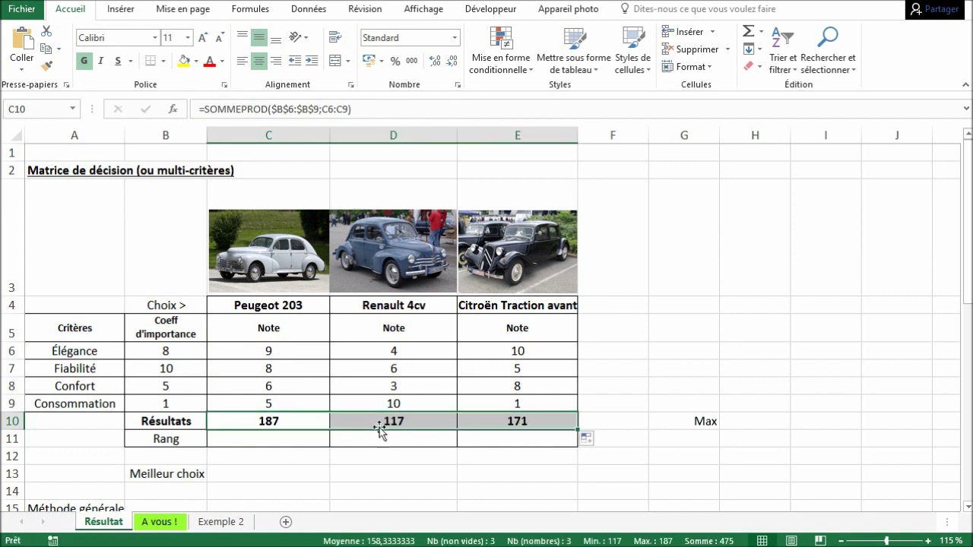
double_click(266, 421)
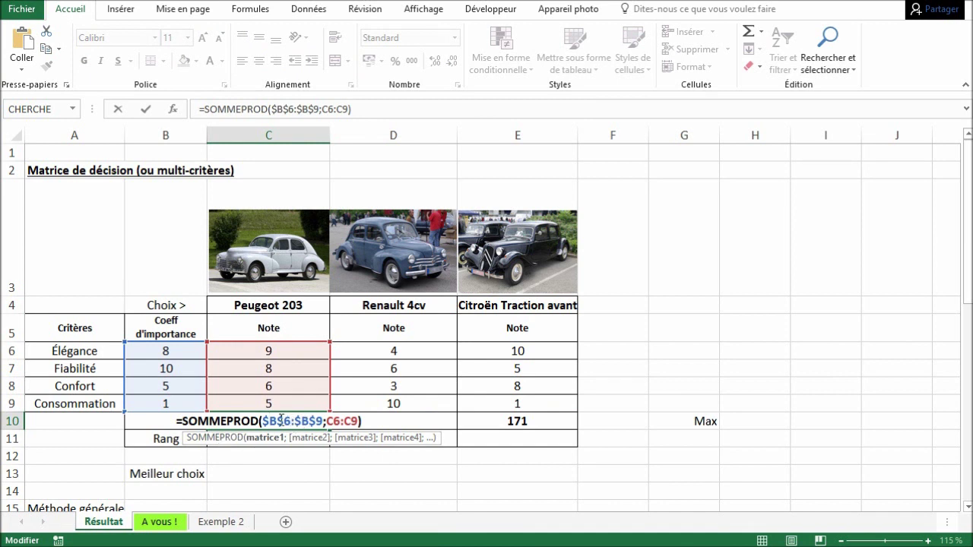
key(ctrl+Return)
drag(261, 421, 514, 426)
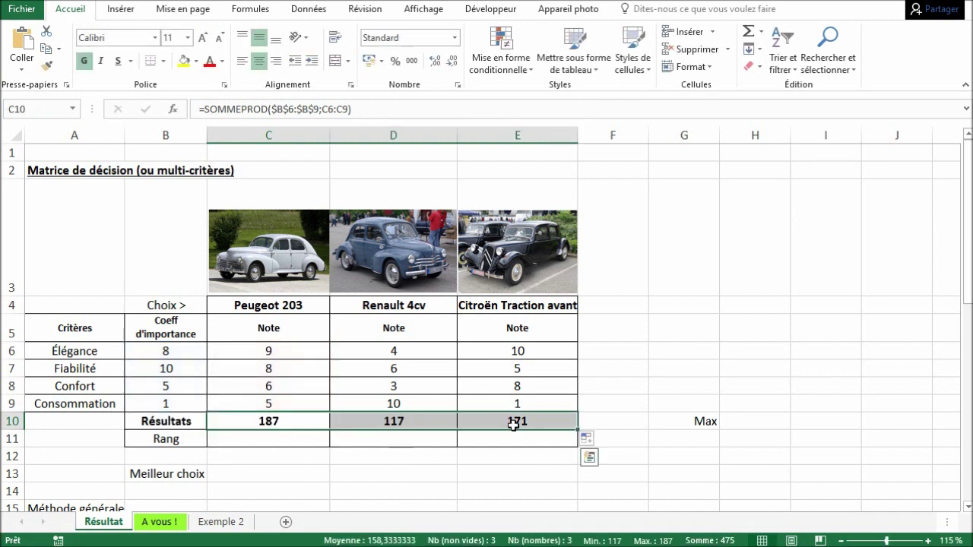
key(Delete)
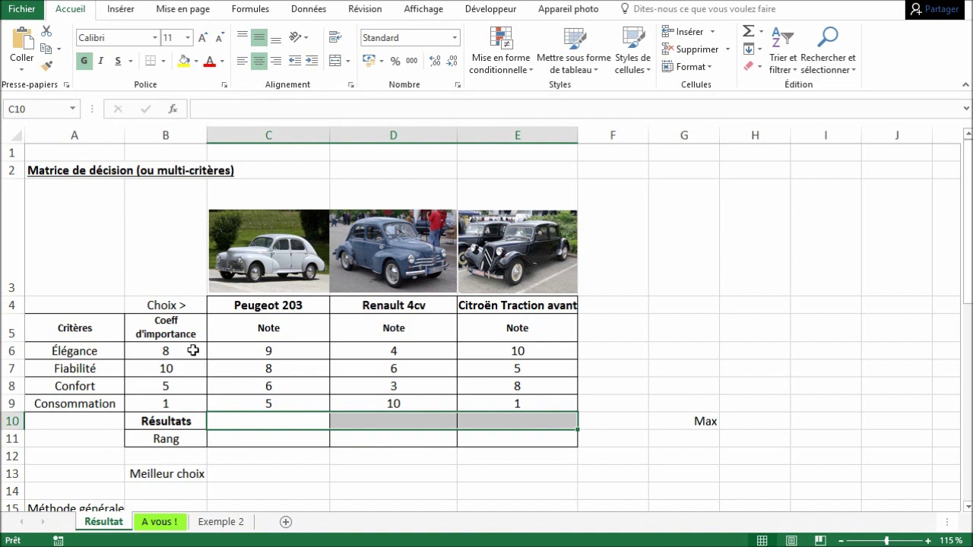
- Name the coefficient range B6:B9 'coeff' and confirm it appears in the Name Box list
drag(193, 350, 193, 411)
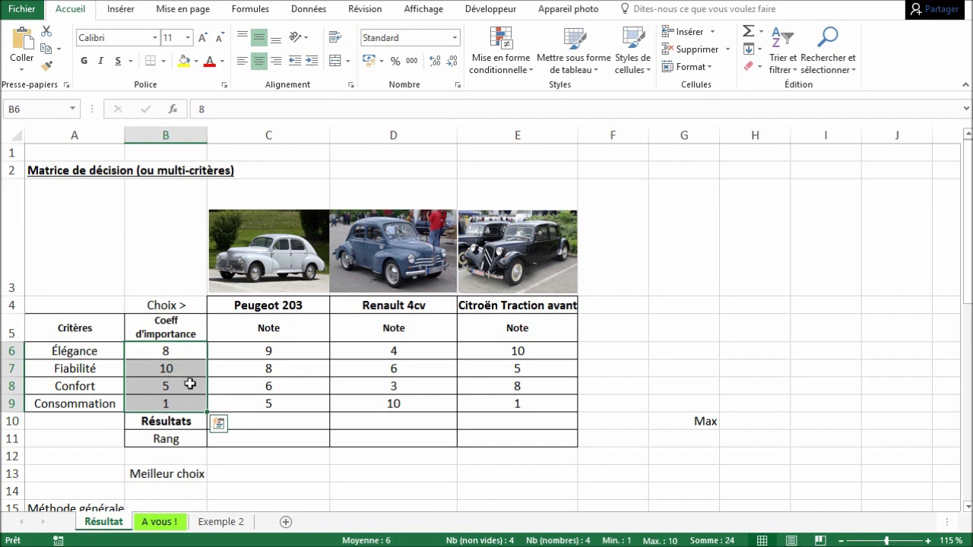
click(35, 108)
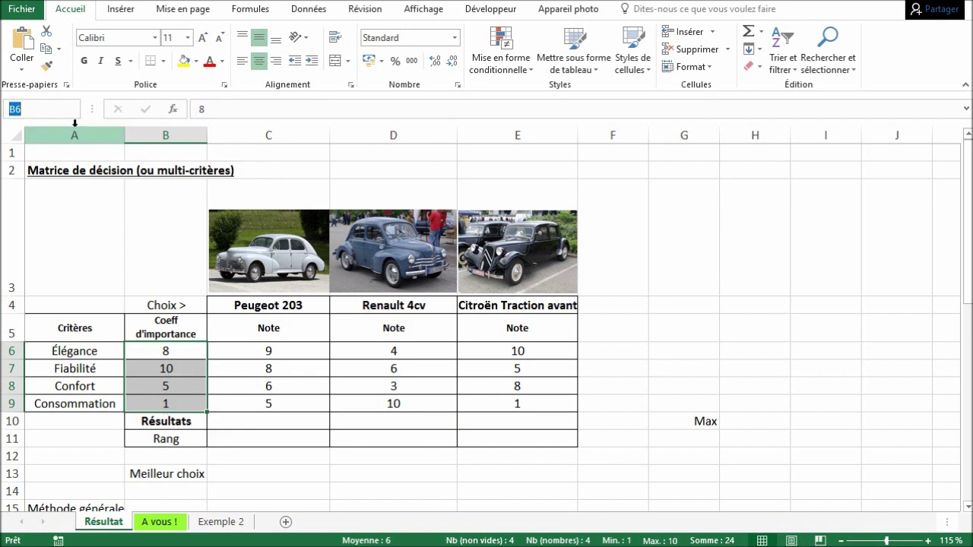
text(coeff)
click(244, 421)
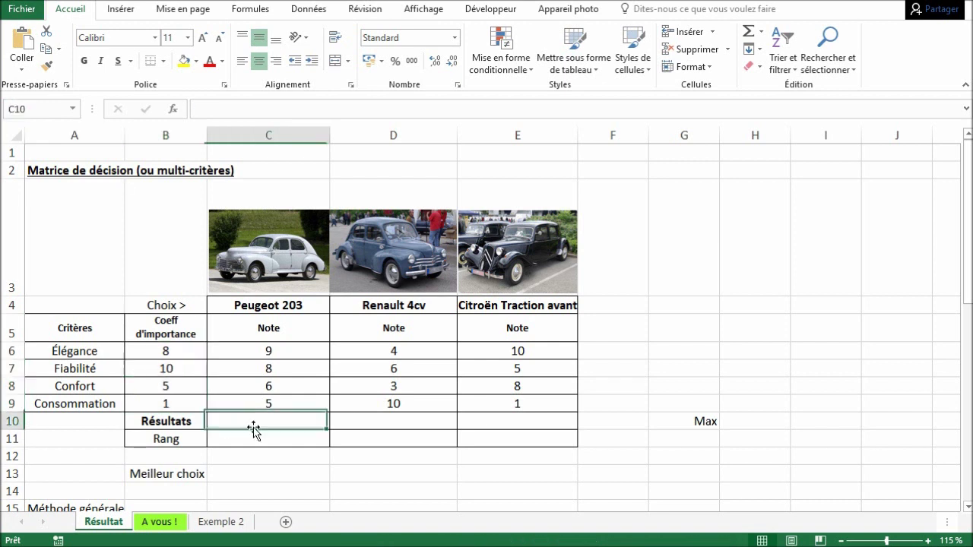
click(74, 109)
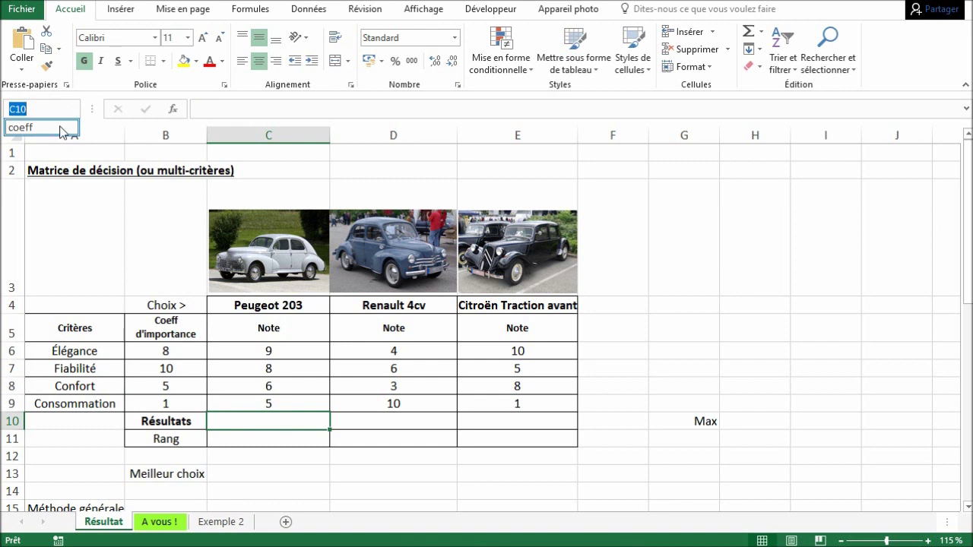
- Enter =SOMMEPROD(coeff;C6:C9) in C10, giving 187 for the Peugeot 203
click(23, 123)
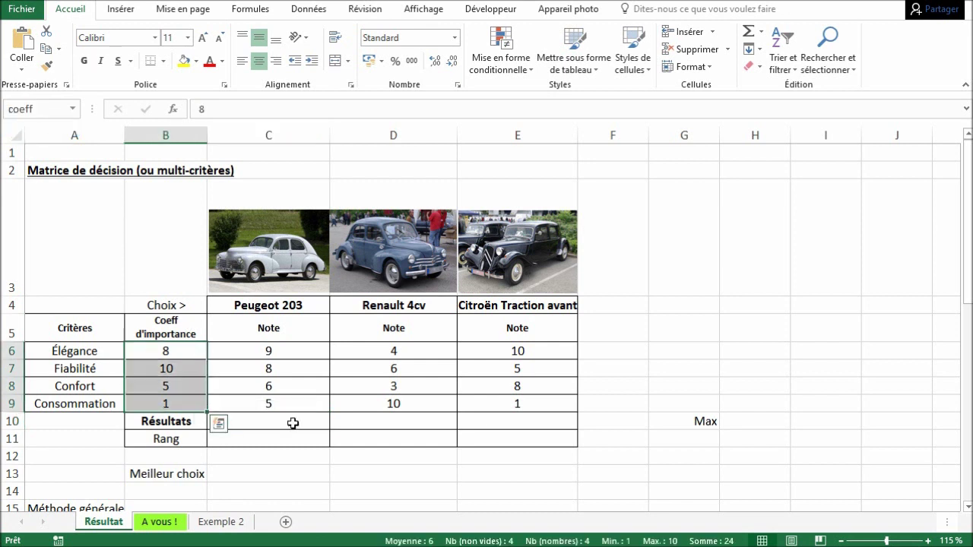
click(292, 423)
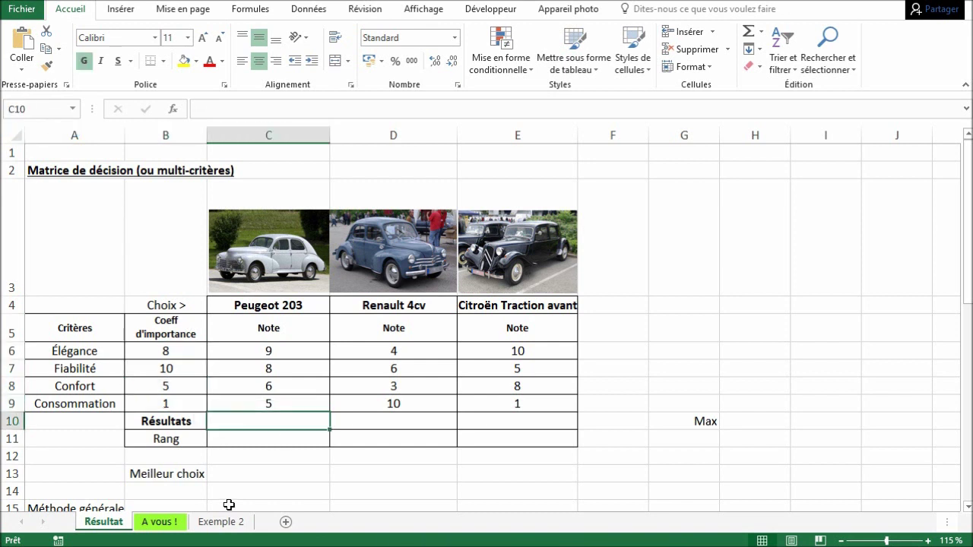
text(=sommep)
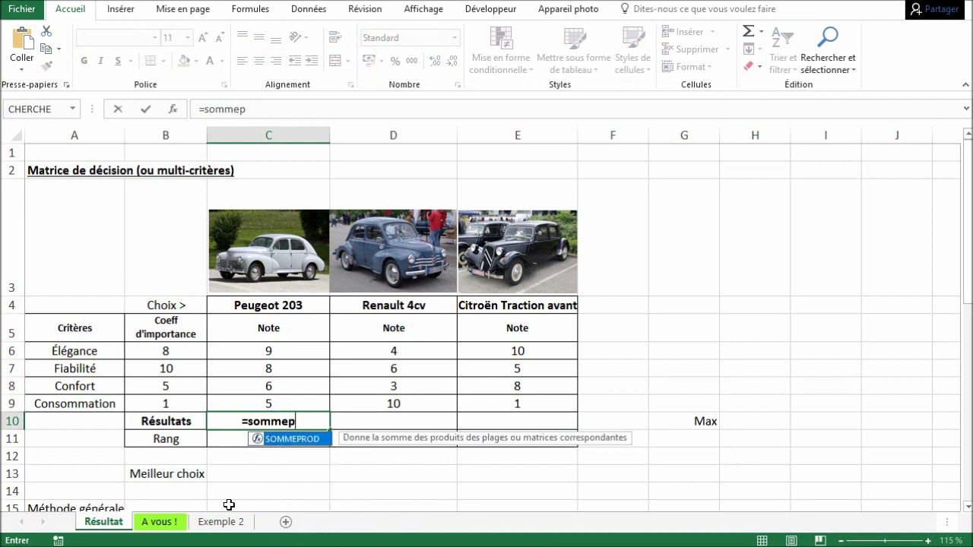
key(Tab)
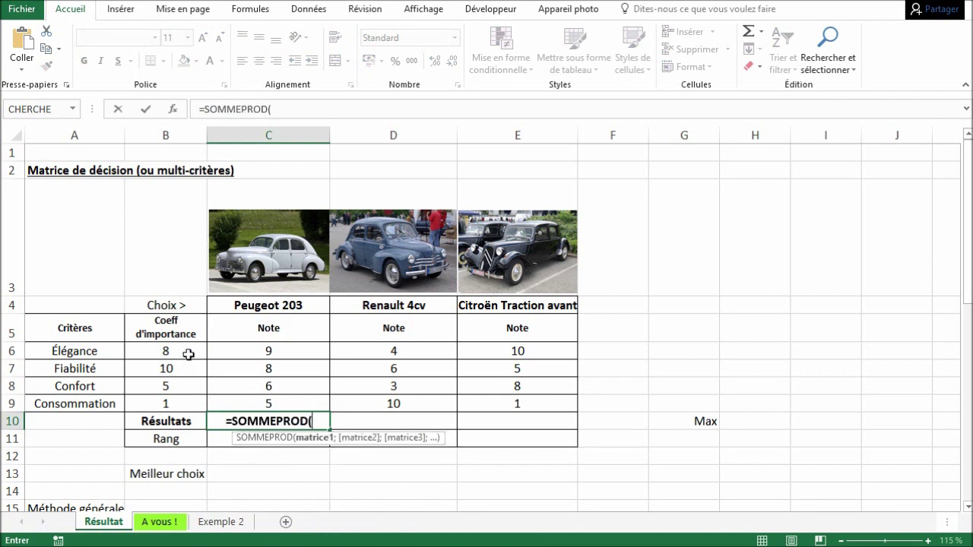
click(187, 353)
drag(185, 372, 187, 403)
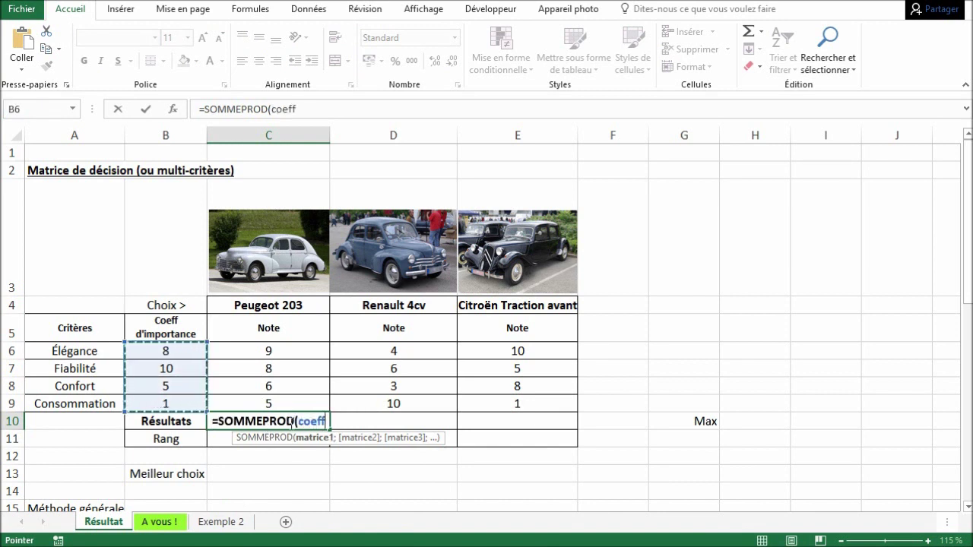
text(;)
mouse_move(297, 350)
mouse_down()
mouse_move(297, 414)
mouse_move(297, 402)
mouse_up()
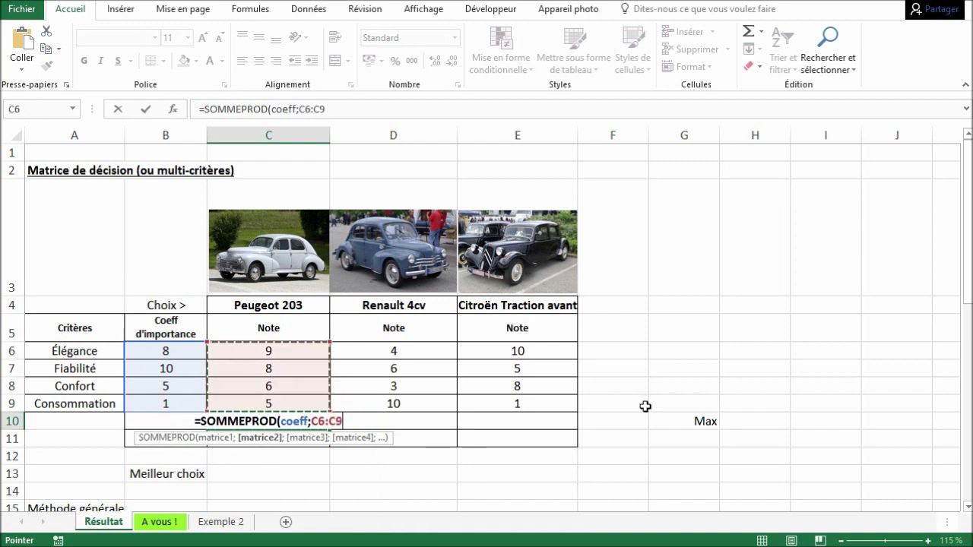
text())
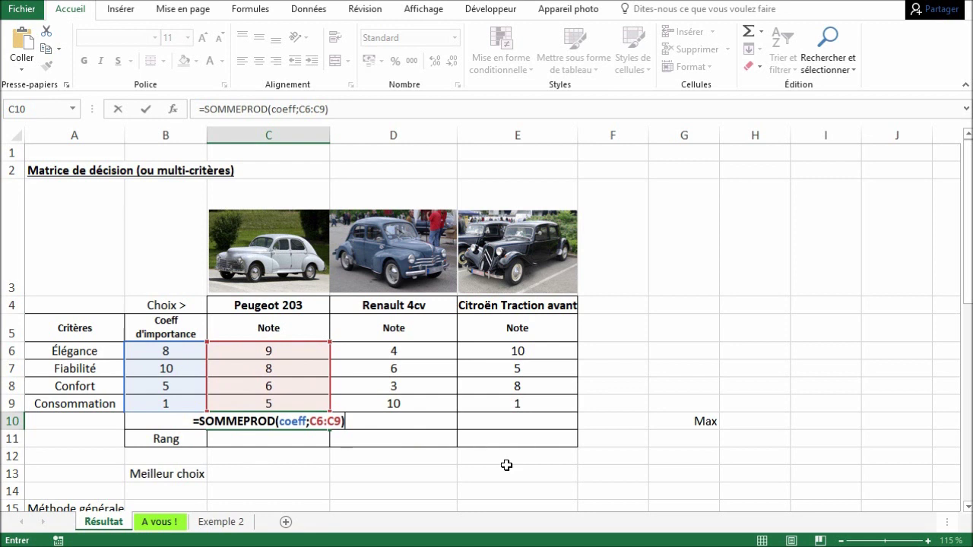
key(Return)
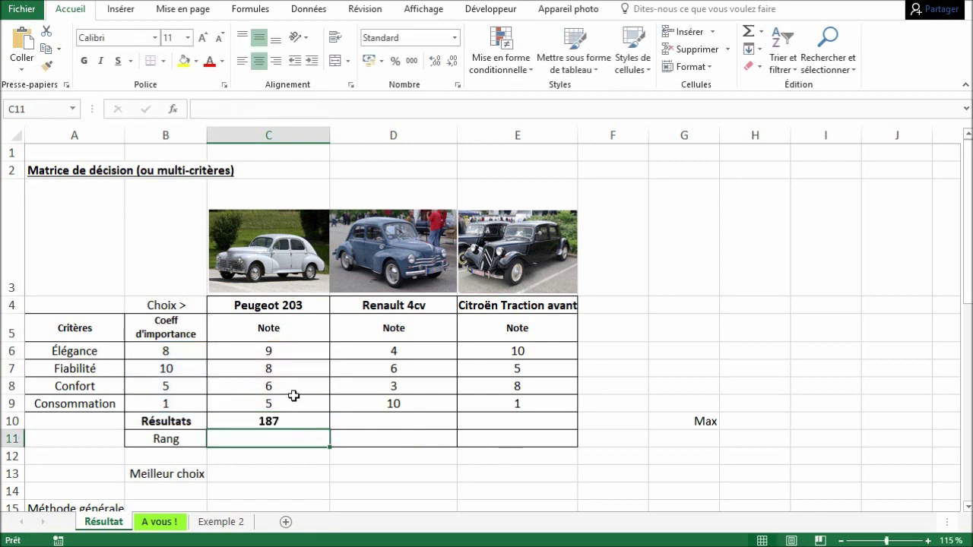
- Copy the C10 formula across to E10, yielding 117 and 171, and inspect D10's formula
click(288, 424)
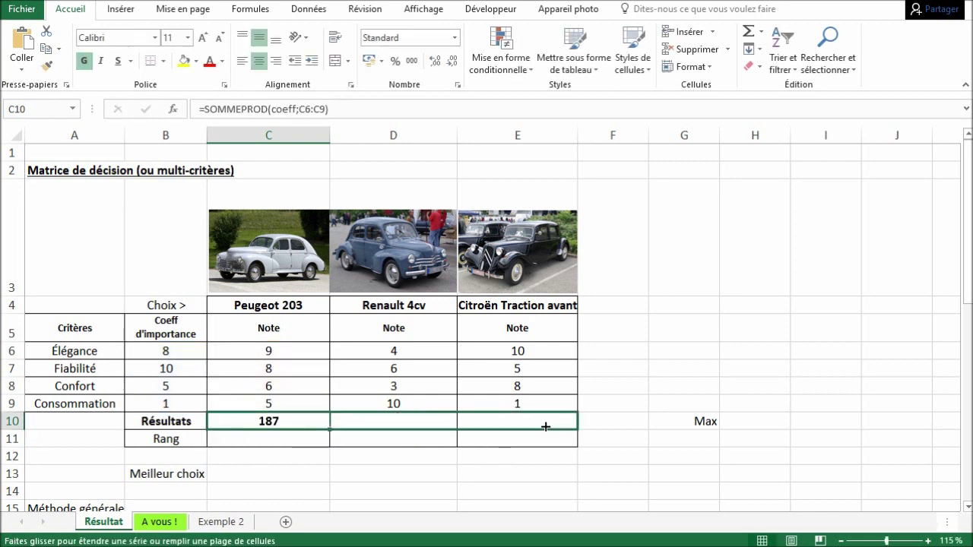
drag(330, 430, 576, 430)
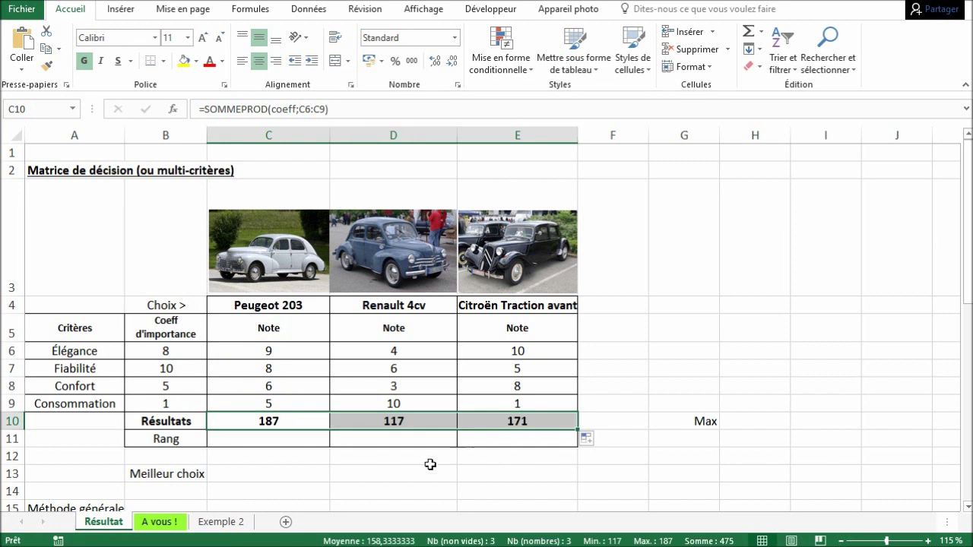
double_click(430, 423)
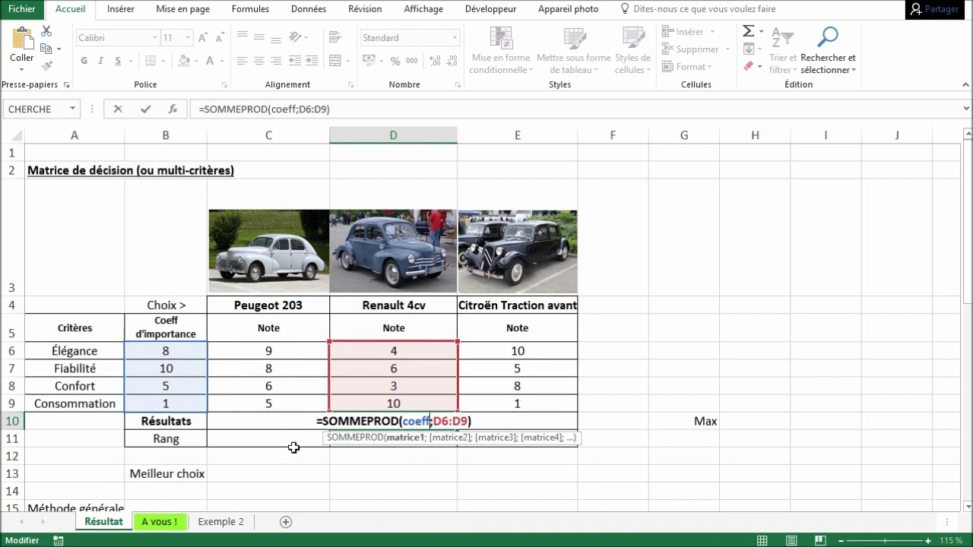
key(ctrl+Return)
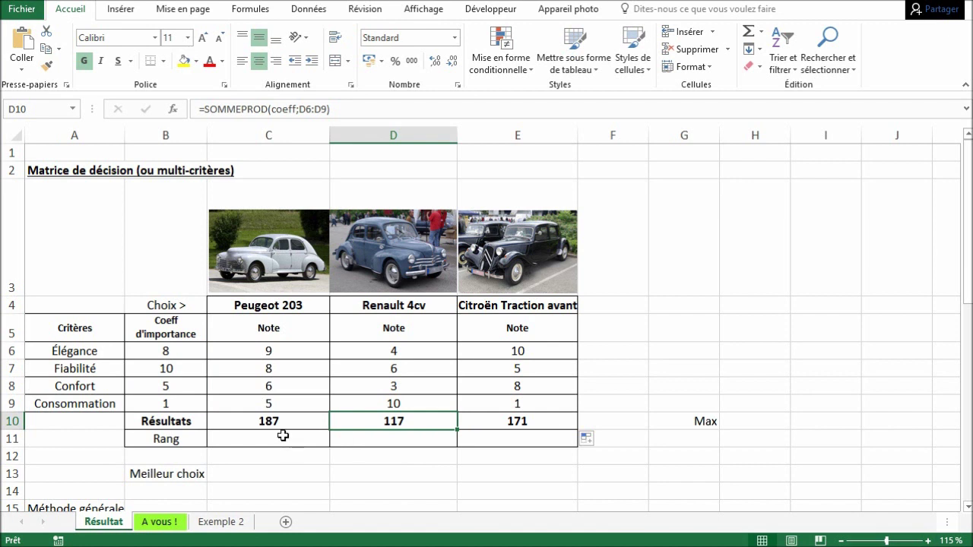
drag(267, 422, 477, 423)
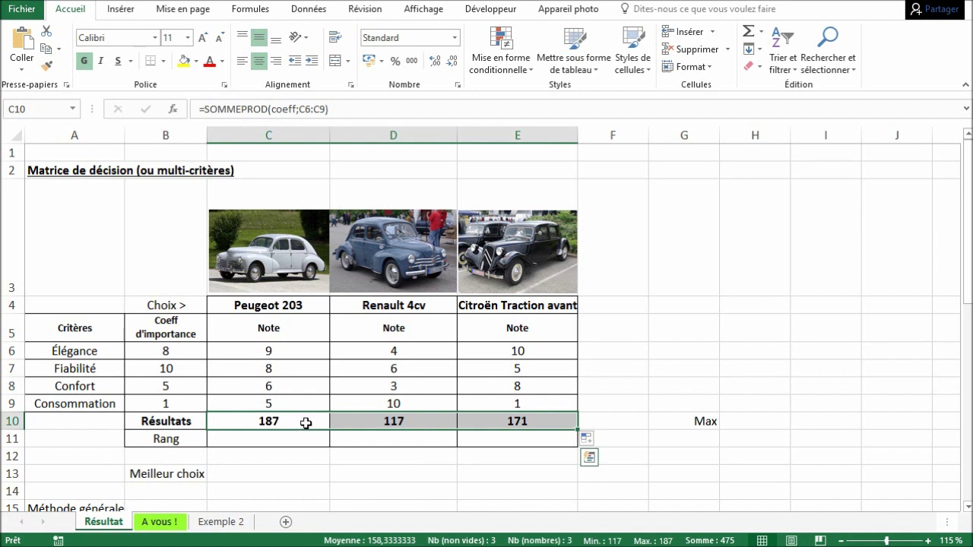
- Check the Max cell H10 alongside the C10:E10 row of car results
click(750, 419)
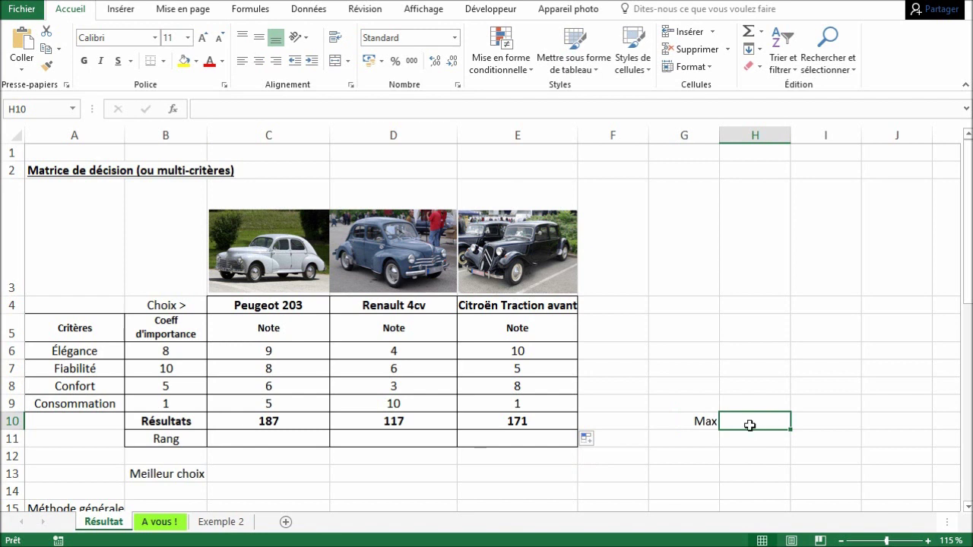
drag(270, 422, 550, 416)
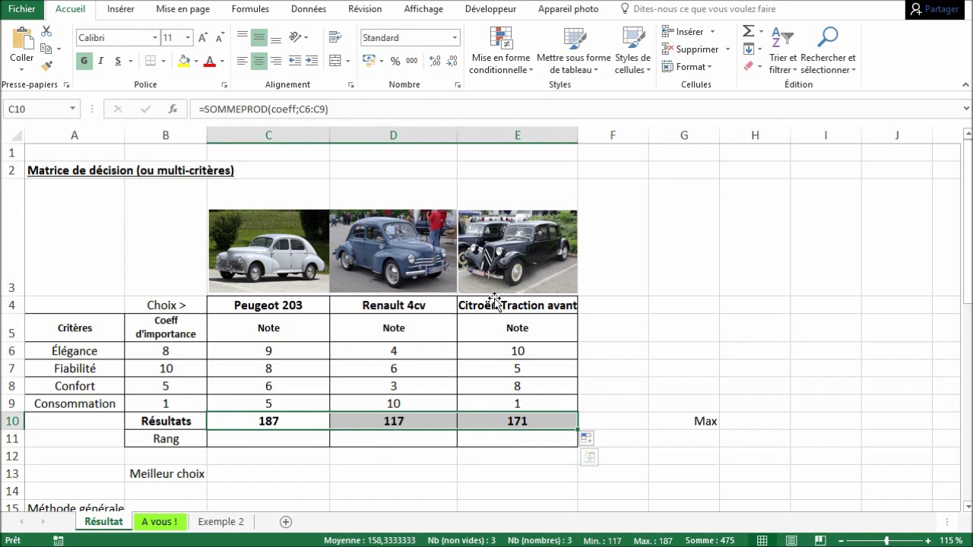
drag(600, 258, 897, 266)
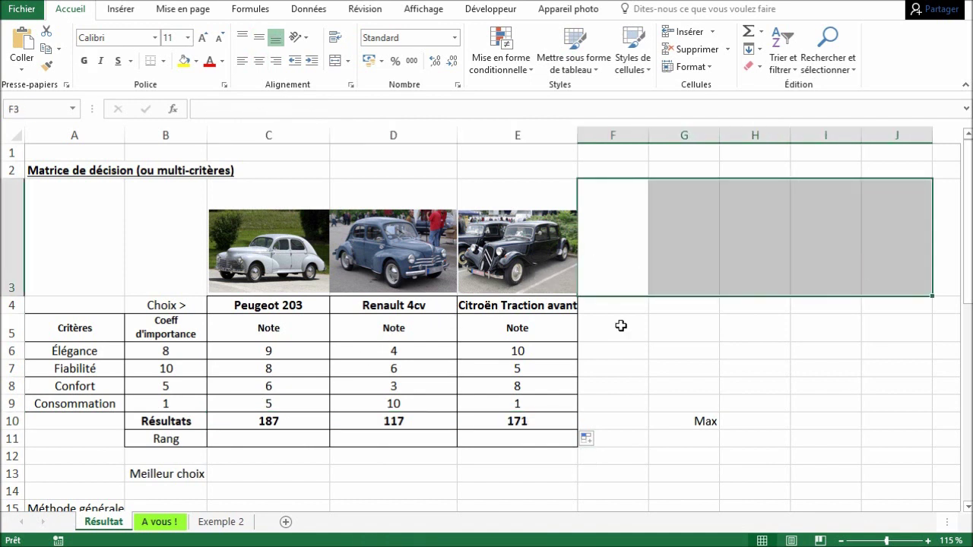
drag(273, 428, 859, 421)
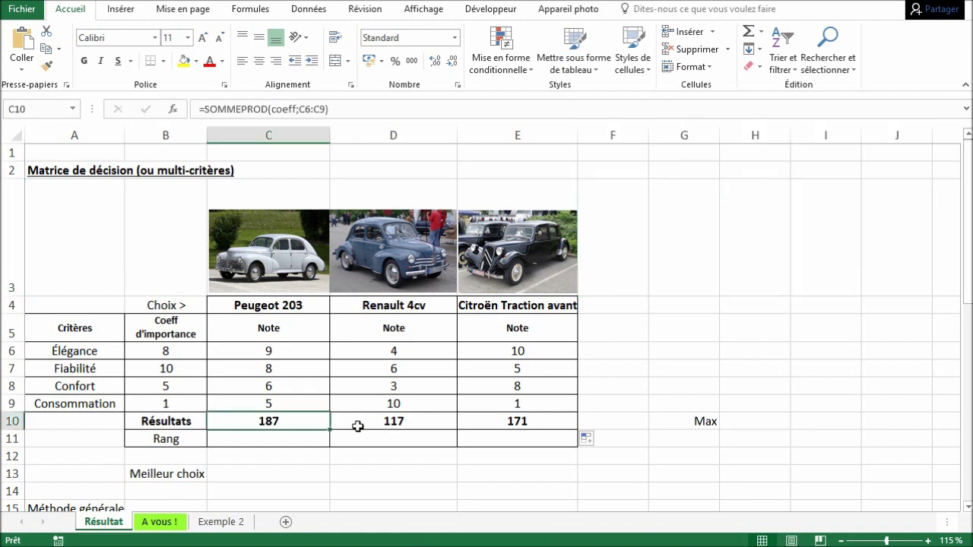
click(274, 426)
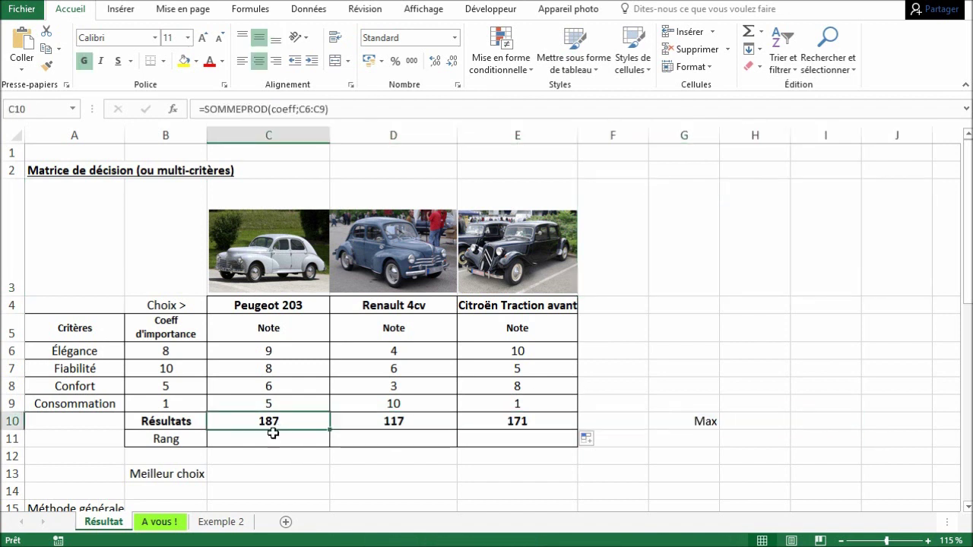
- Enter =max(C10:E10) in H10, returning 187 as the top result
click(747, 422)
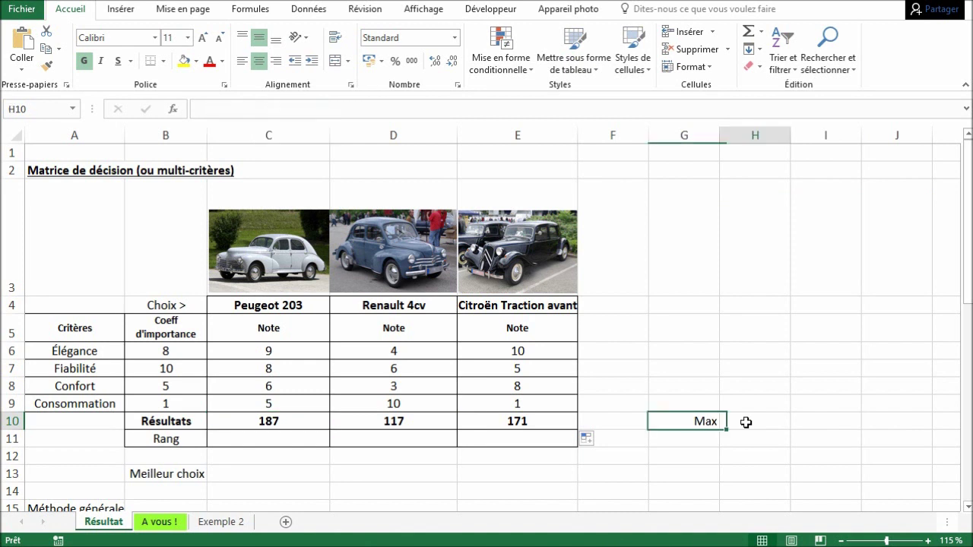
text(=ma)
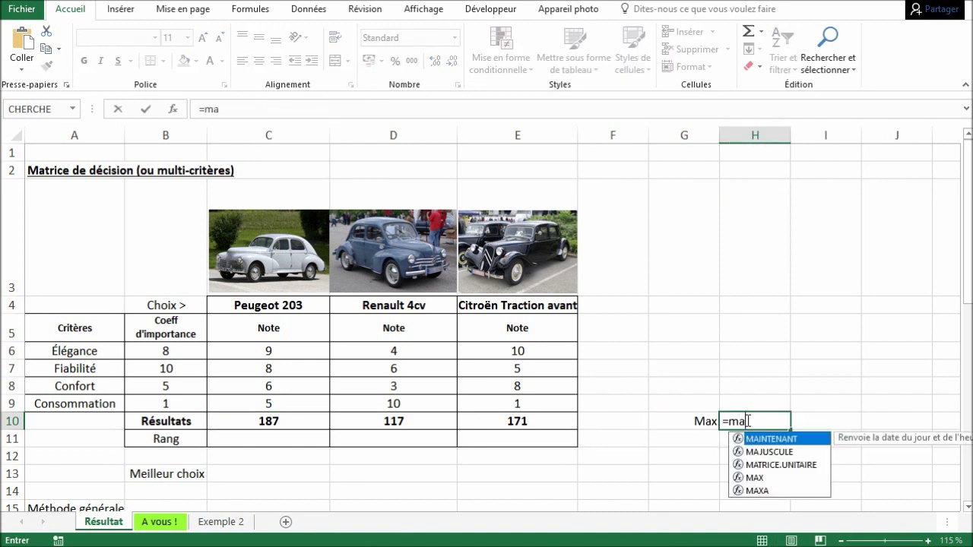
text(x()
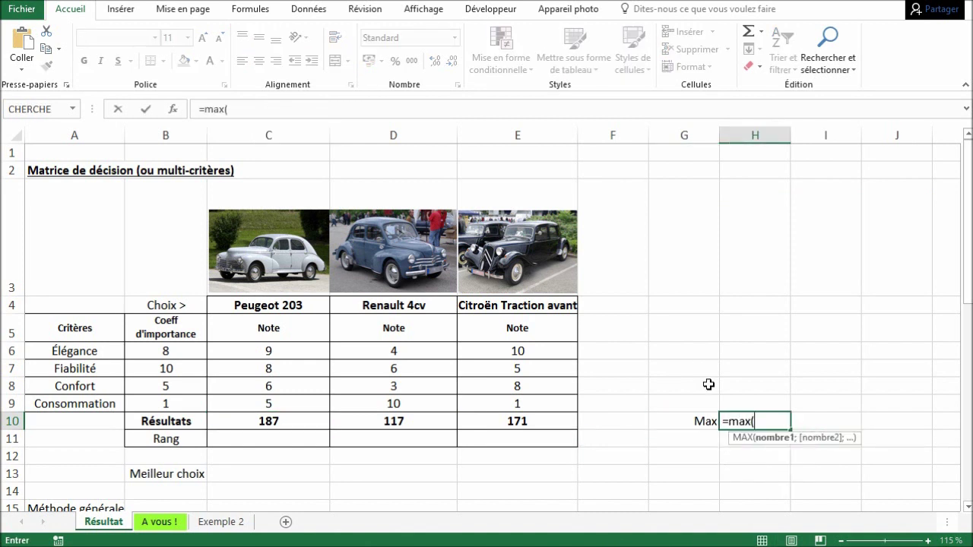
drag(261, 421, 517, 424)
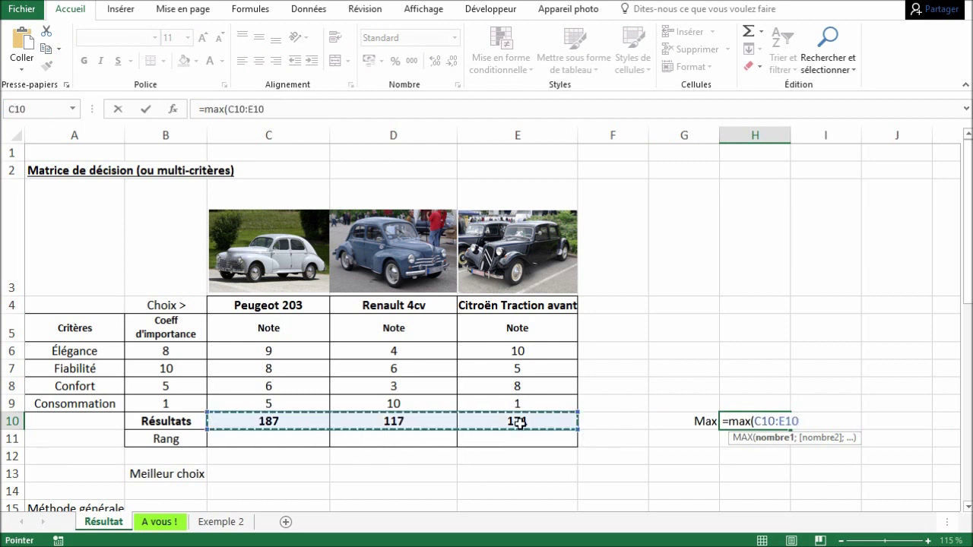
text())
key(Return)
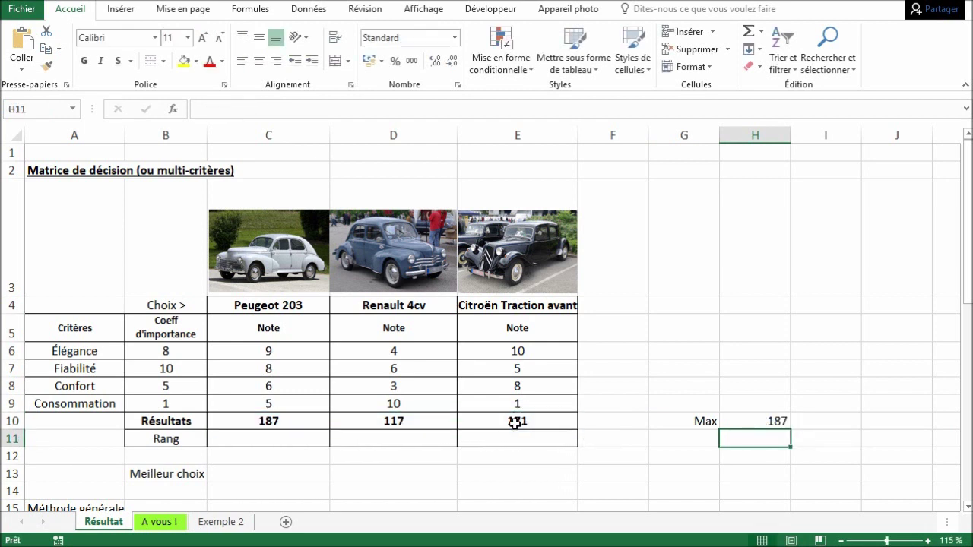
drag(269, 423, 494, 423)
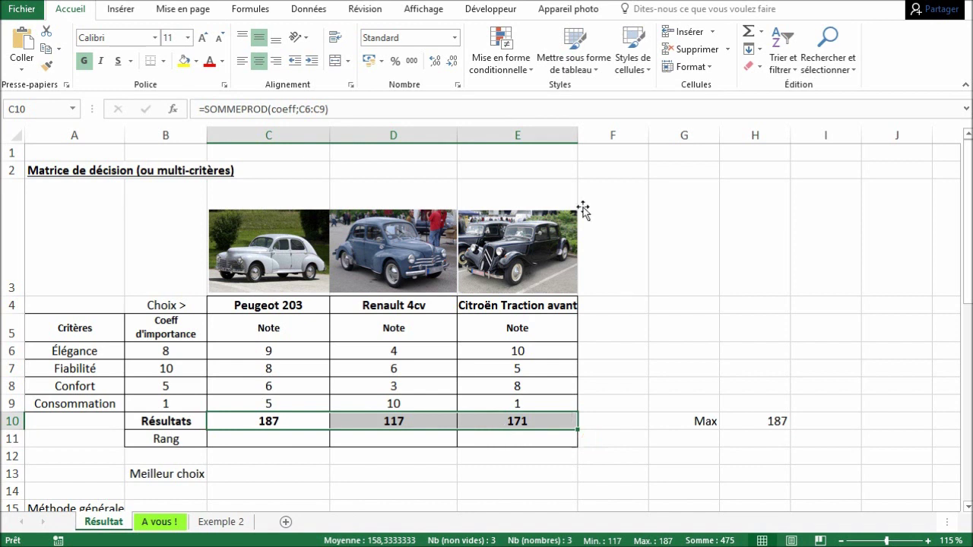
- Start a Mise en forme conditionnelle > Règles de mise en surbrillance > Égal à rule on the results
click(502, 66)
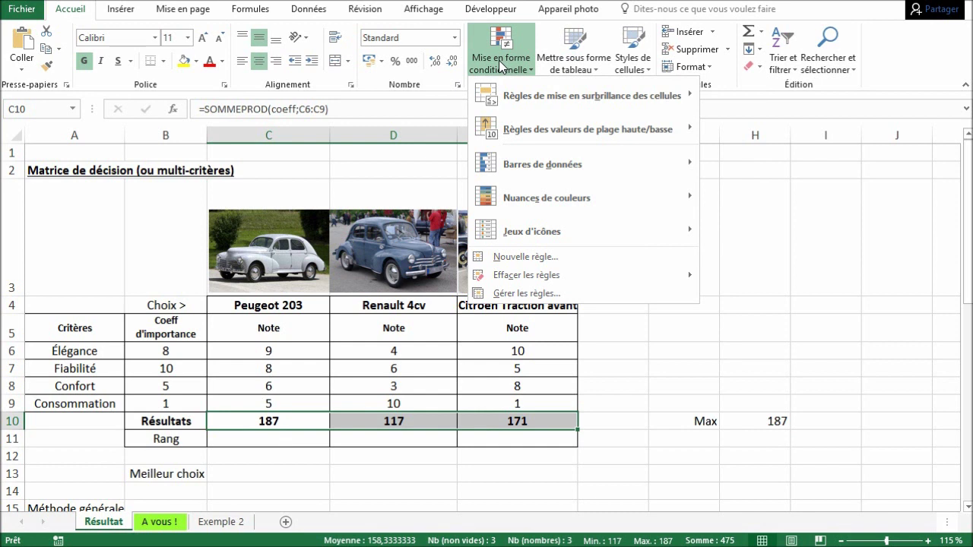
mouse_move(515, 102)
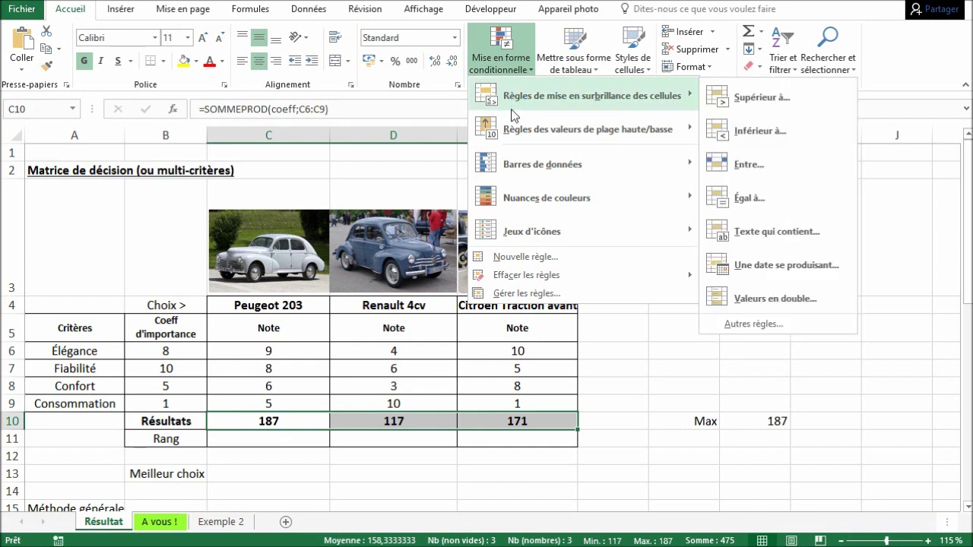
mouse_move(514, 128)
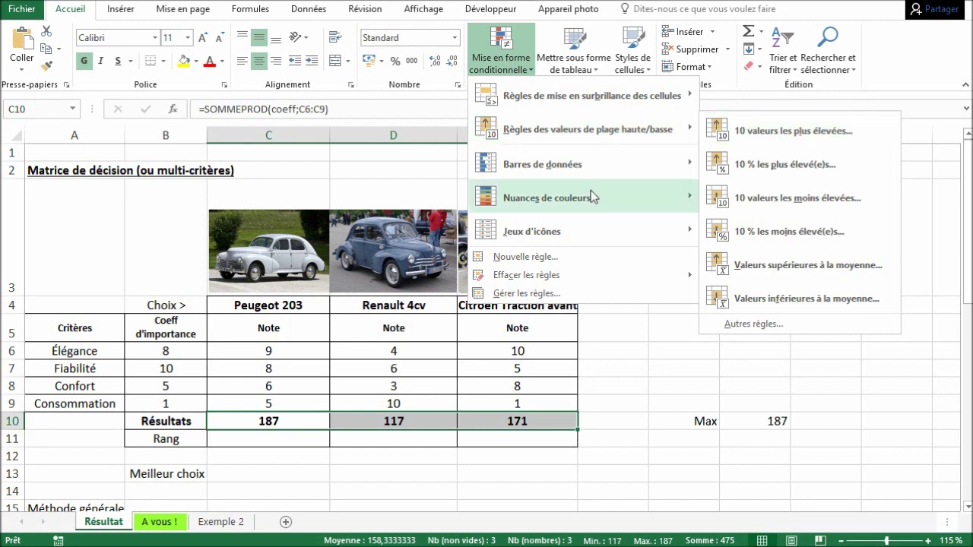
mouse_move(688, 198)
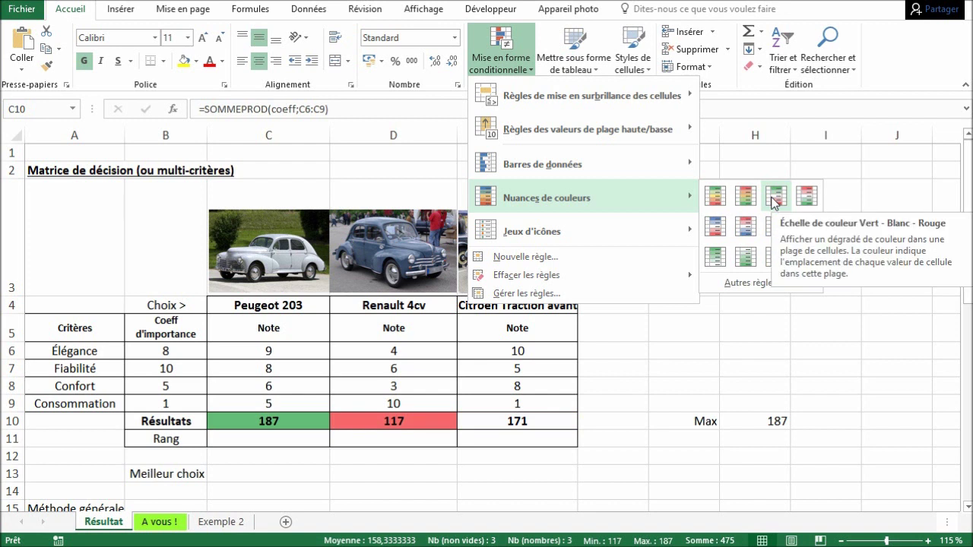
mouse_move(604, 101)
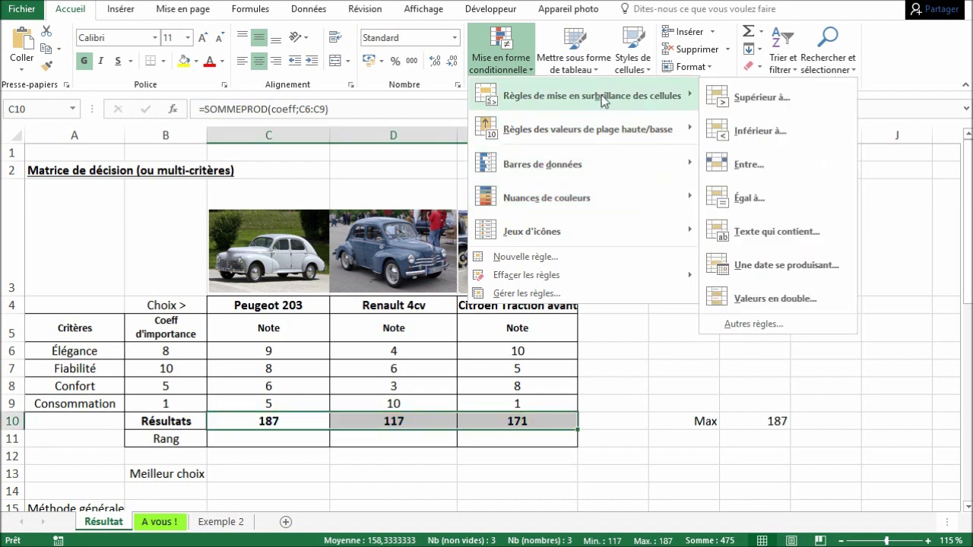
click(748, 199)
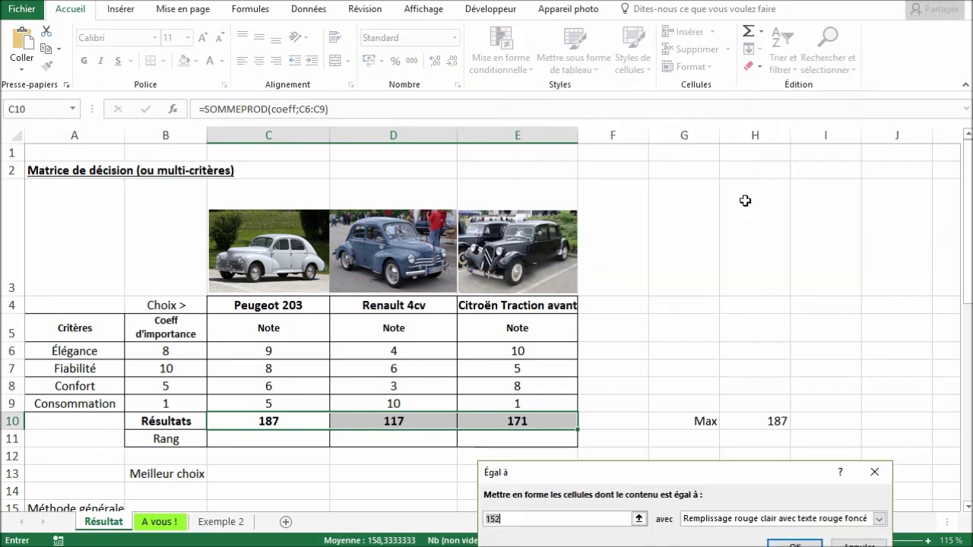
drag(603, 474, 532, 191)
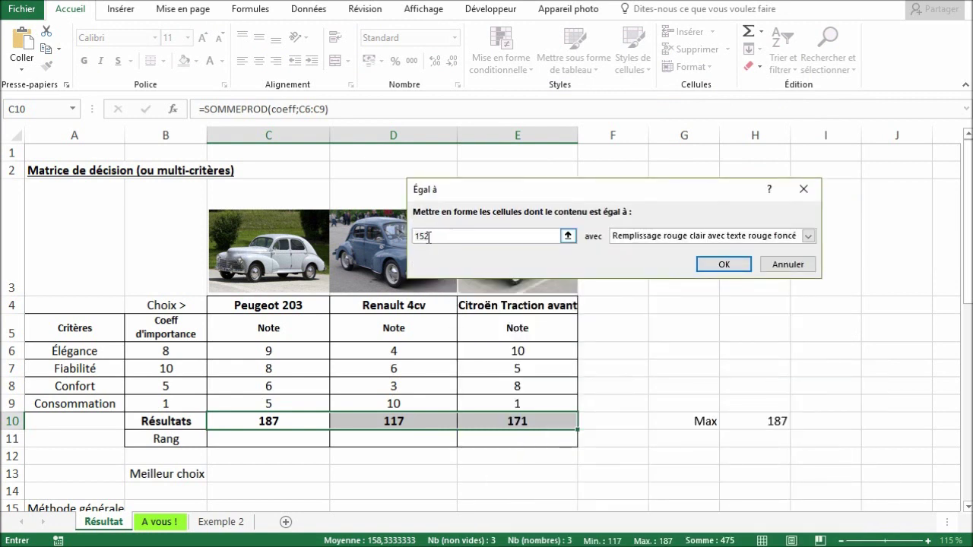
- Make the rule match $H$10 with green fill and dark green text, and apply it
click(758, 416)
click(764, 423)
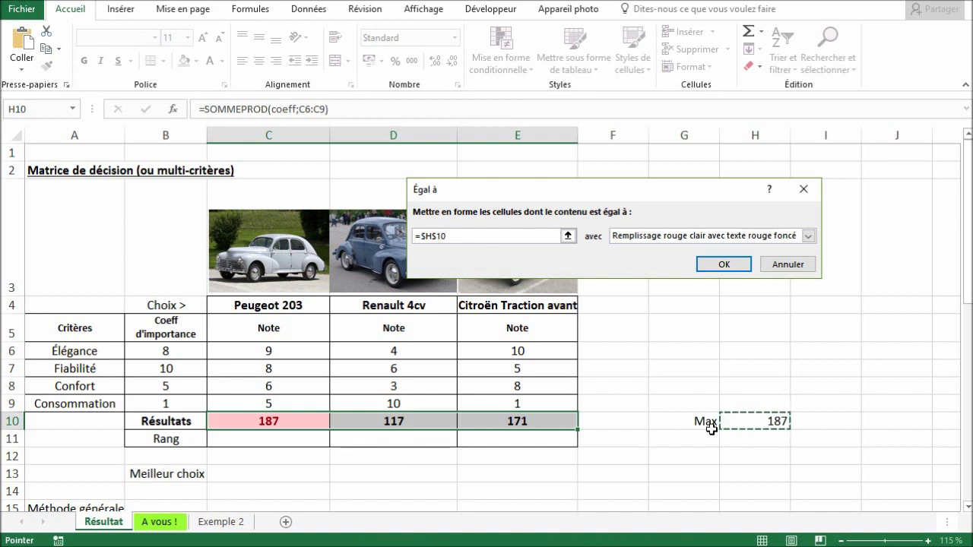
click(677, 240)
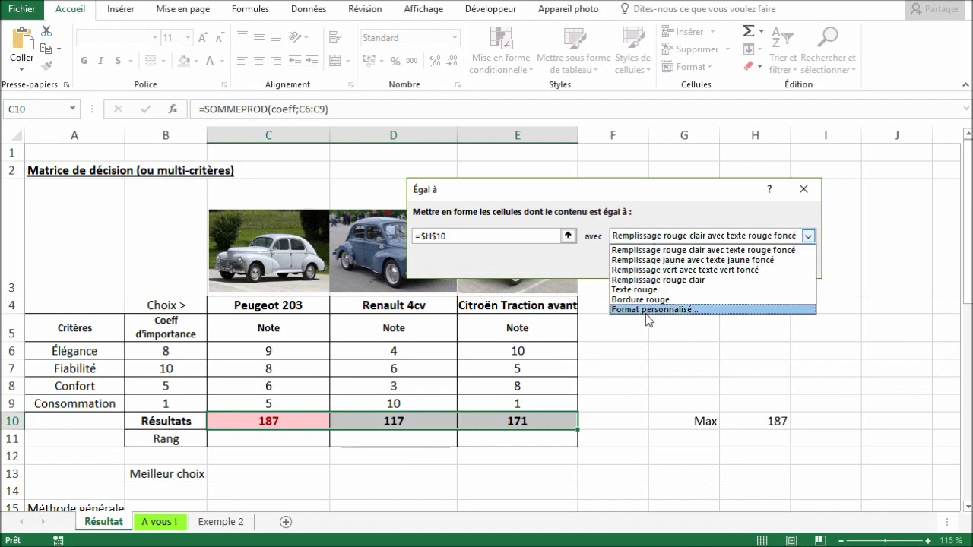
click(663, 270)
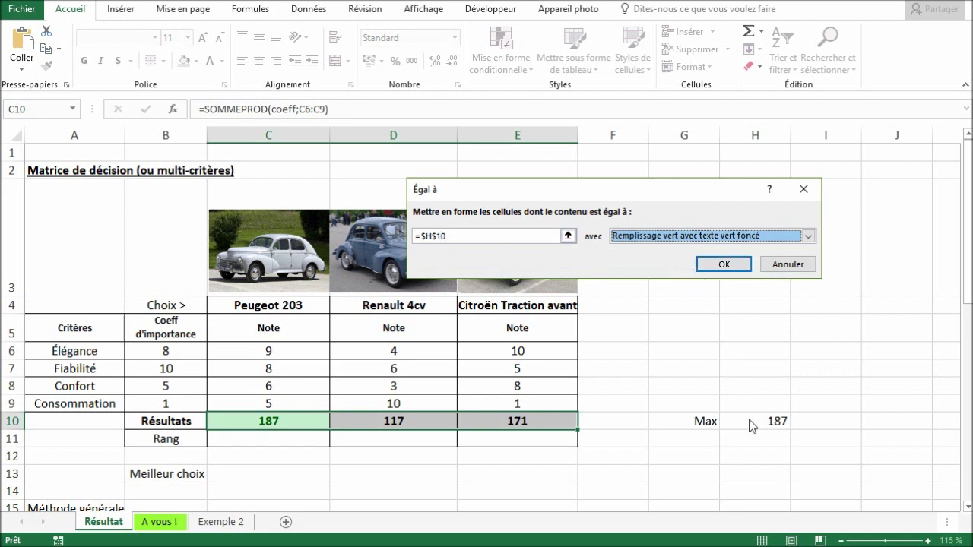
click(726, 266)
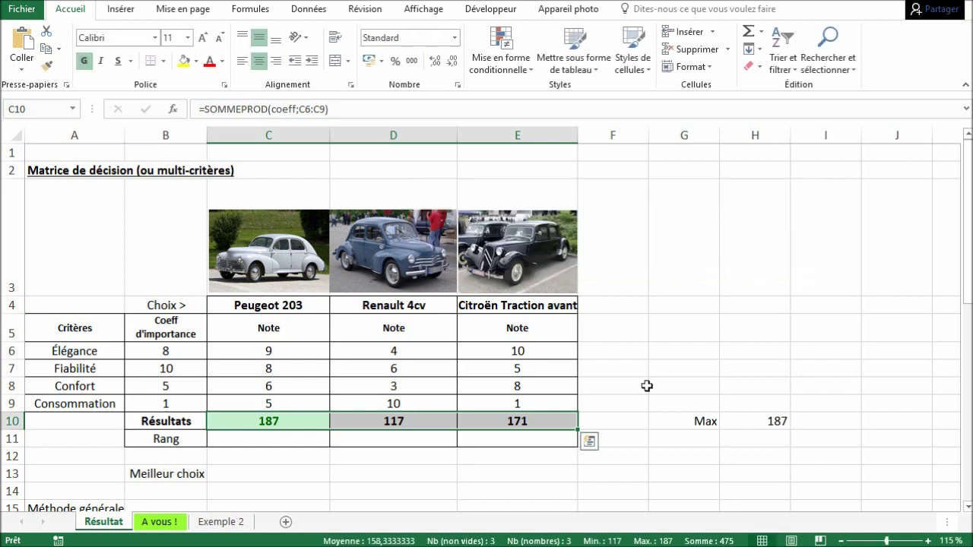
click(681, 349)
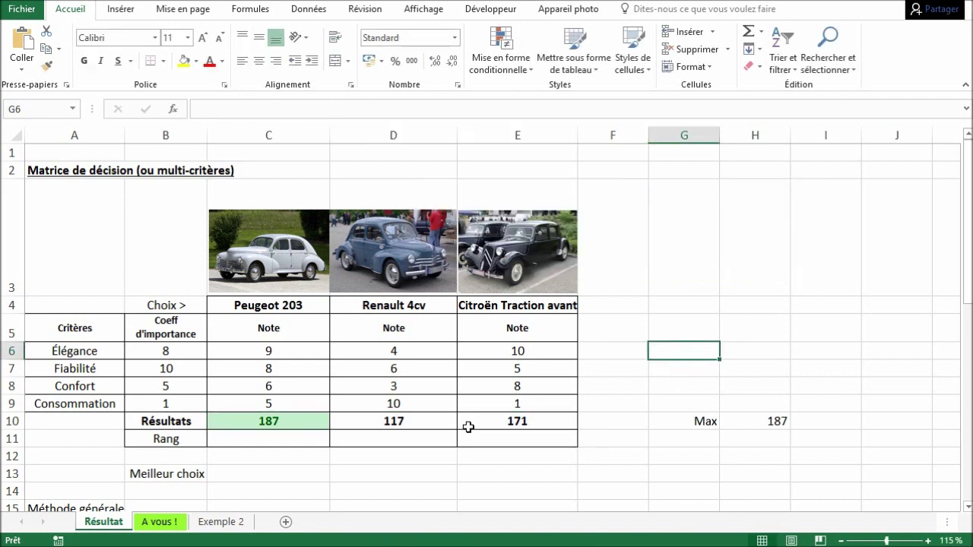
click(423, 351)
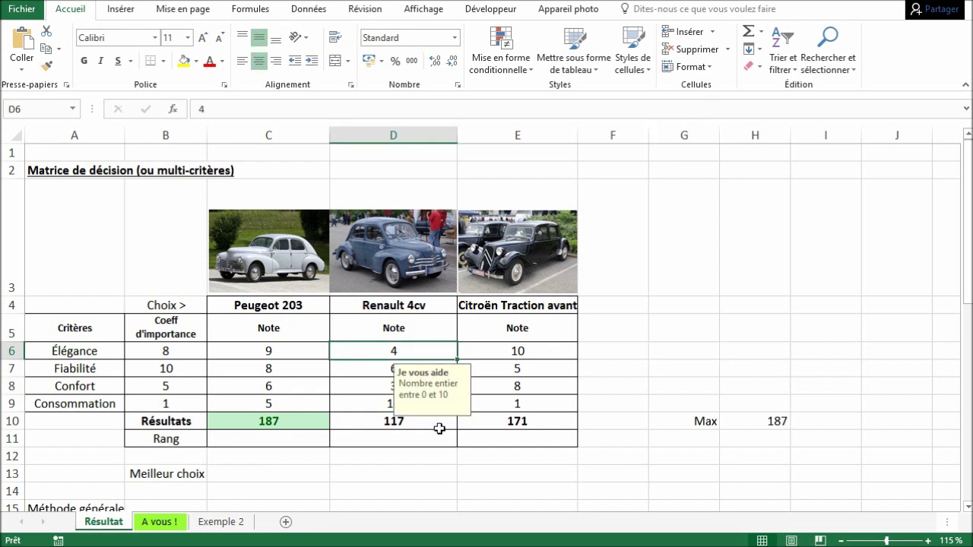
text(10)
key(Return)
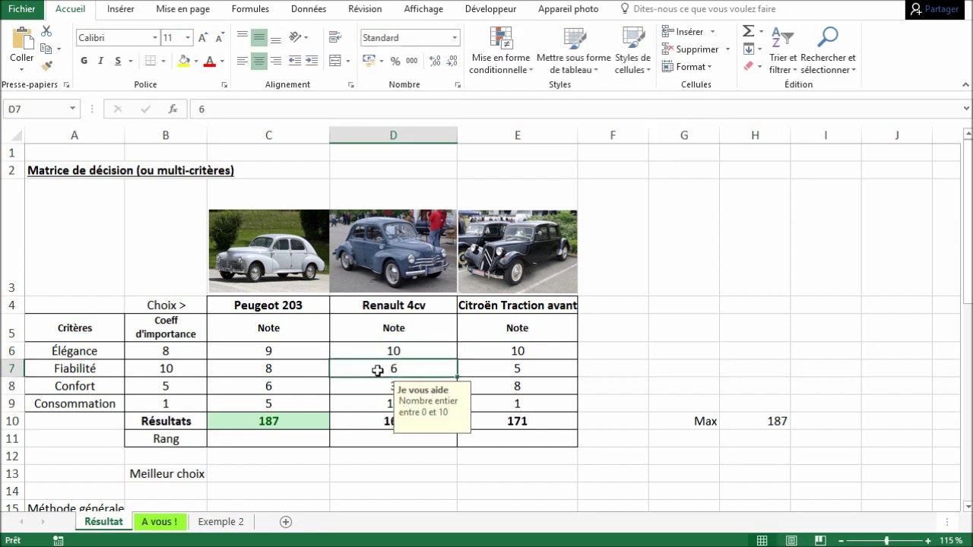
text(10)
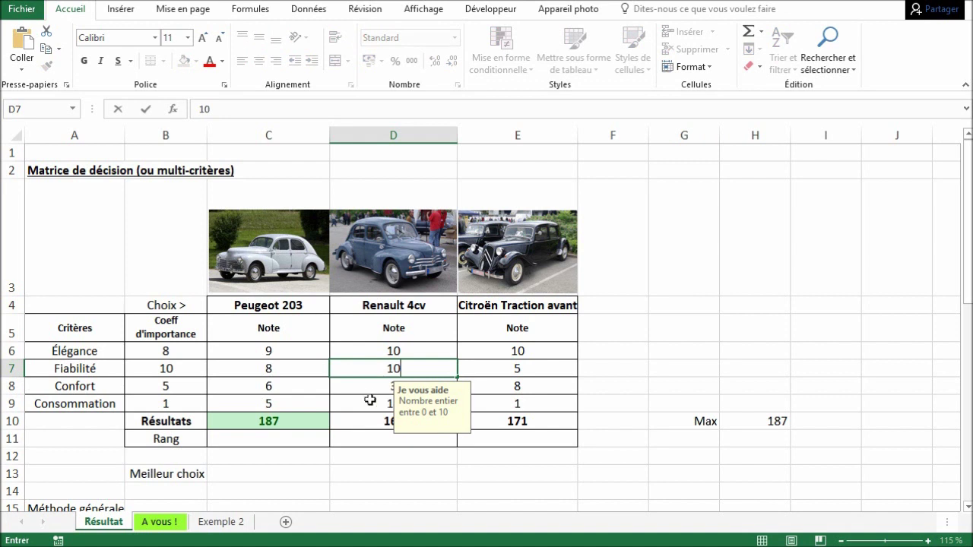
key(Return)
click(404, 486)
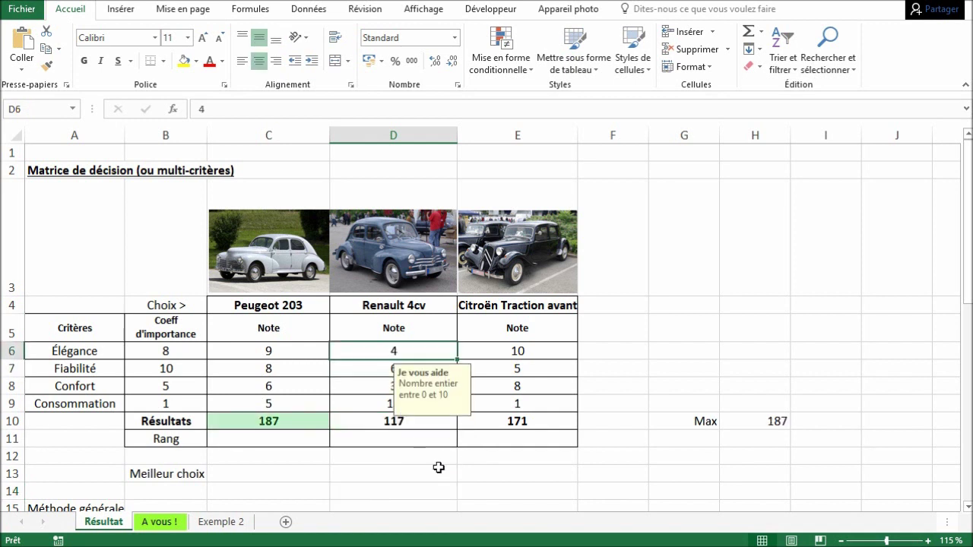
click(288, 443)
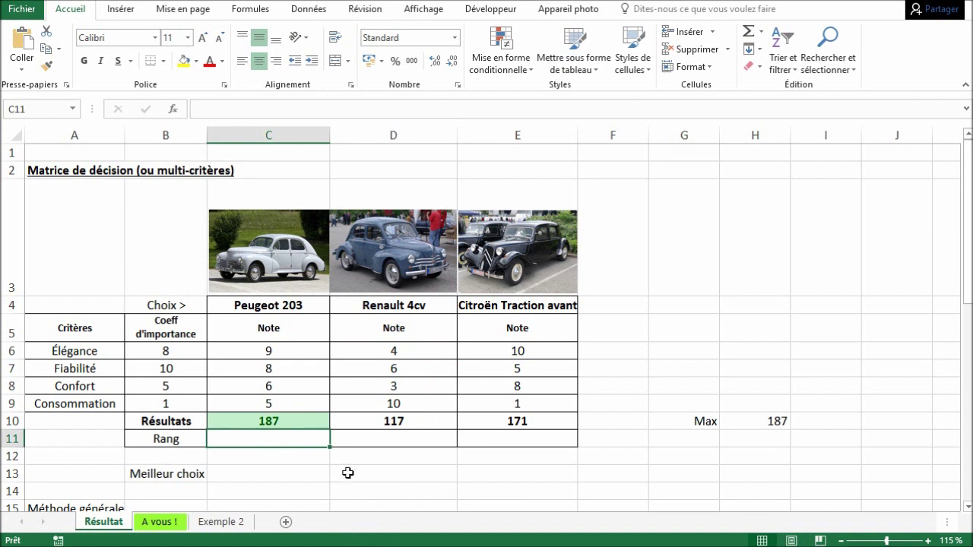
- Enter =RANG(C10;$C$10:$E$10) in C11 to rank the Peugeot 203
text(=ran)
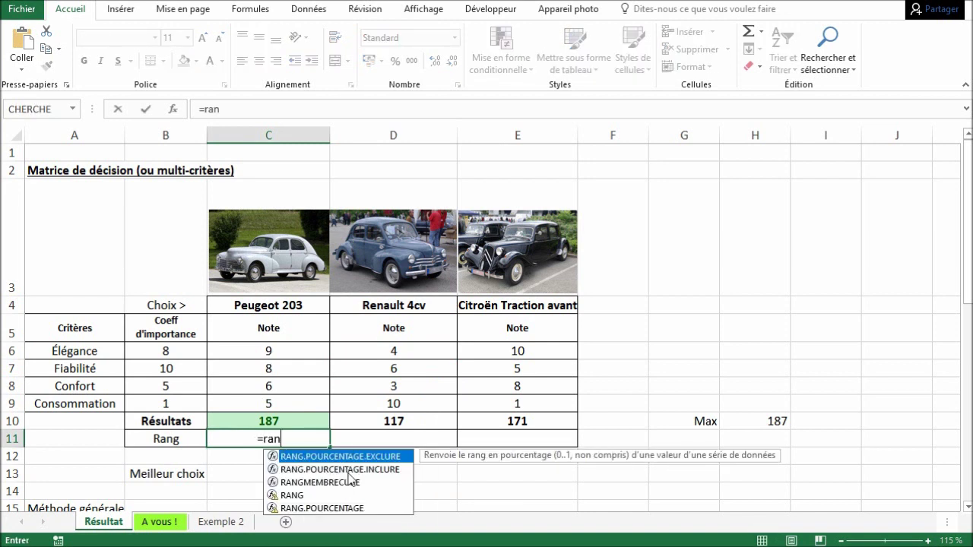
text(g)
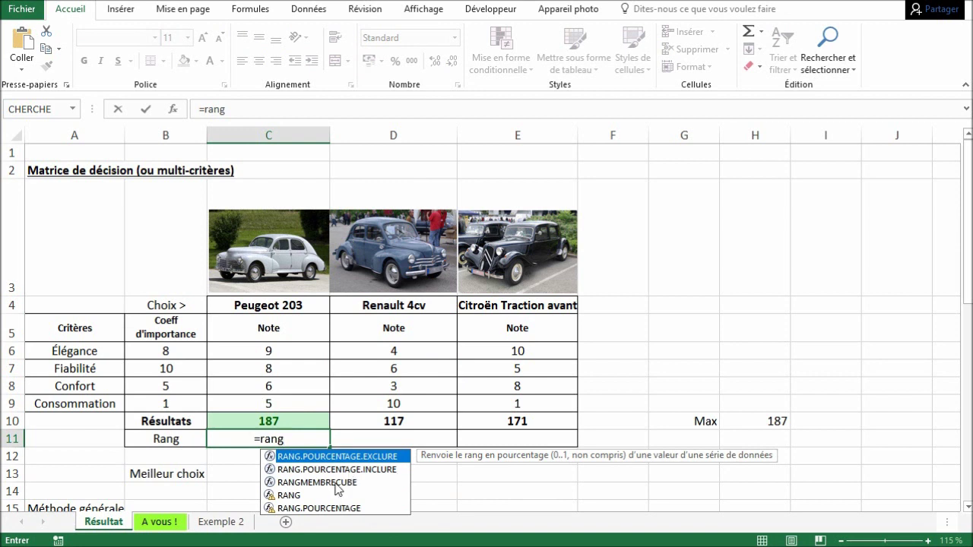
text(()
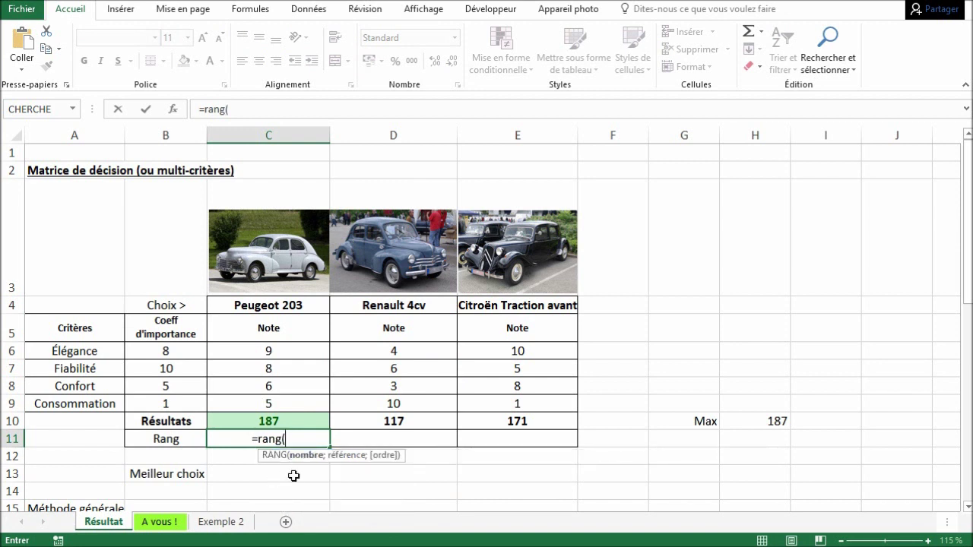
click(270, 421)
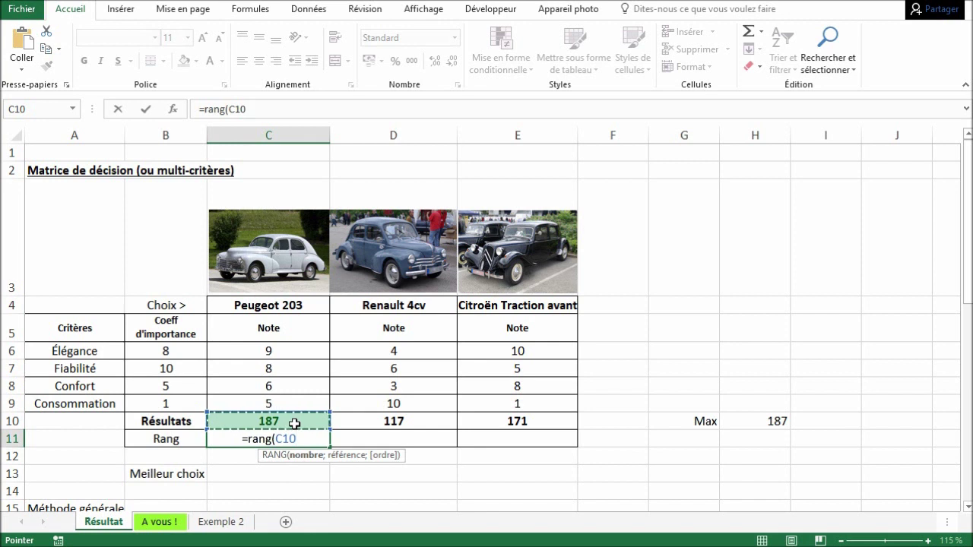
text(;)
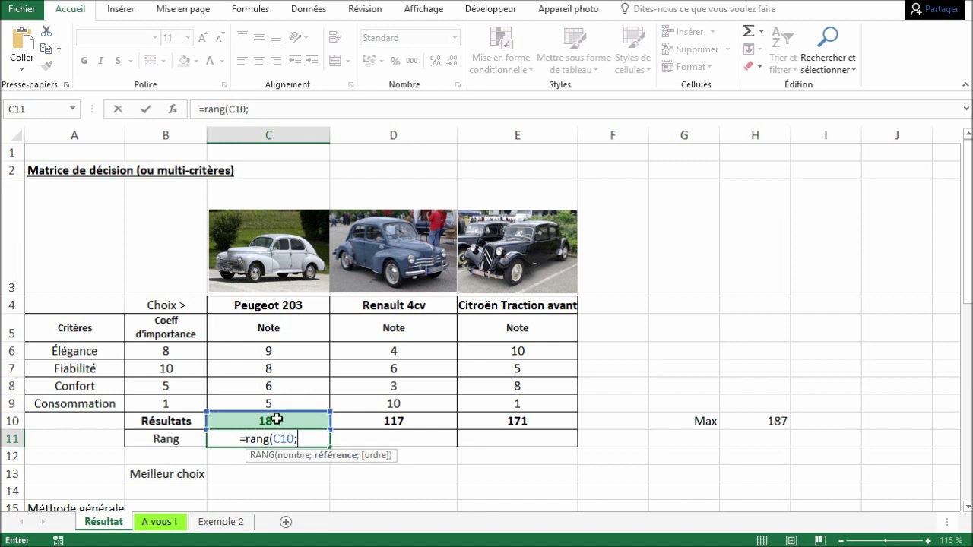
drag(277, 420, 520, 421)
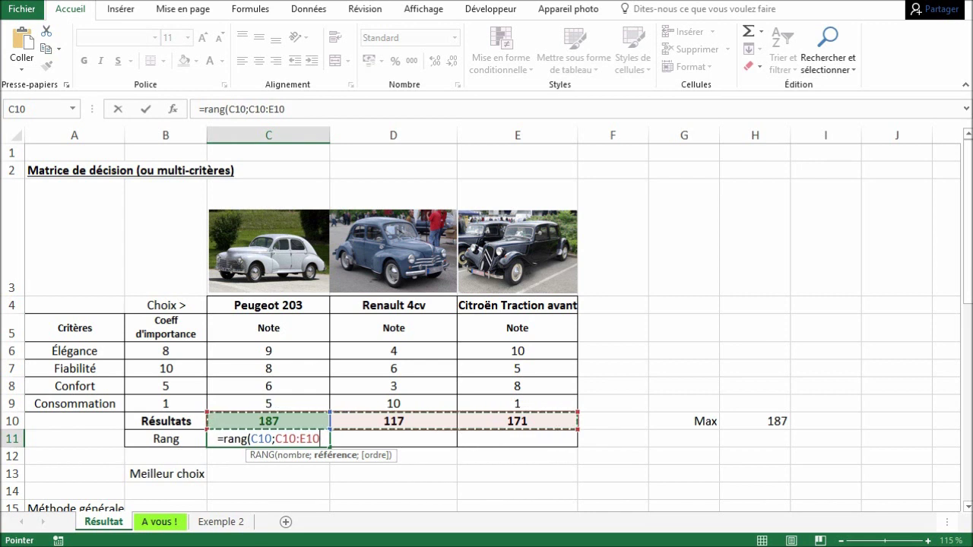
key(F4)
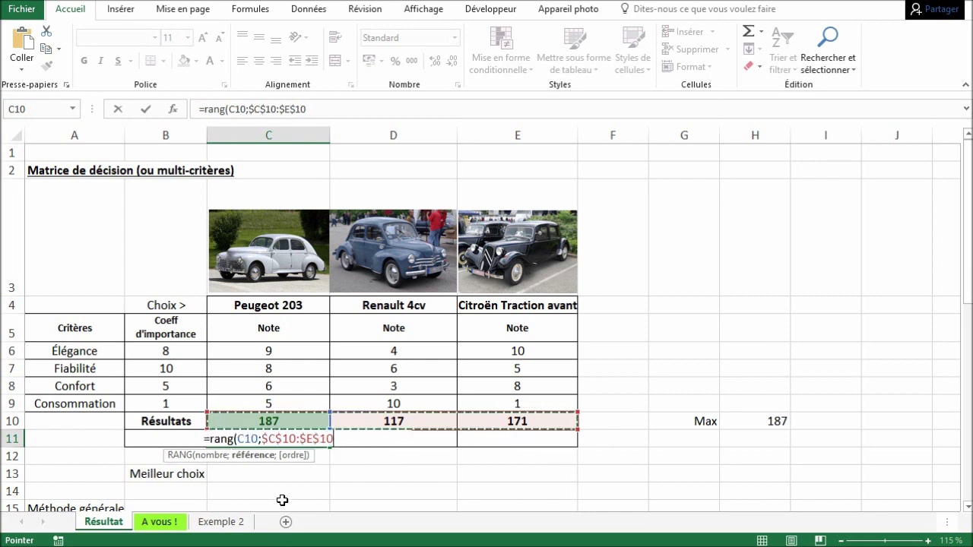
text())
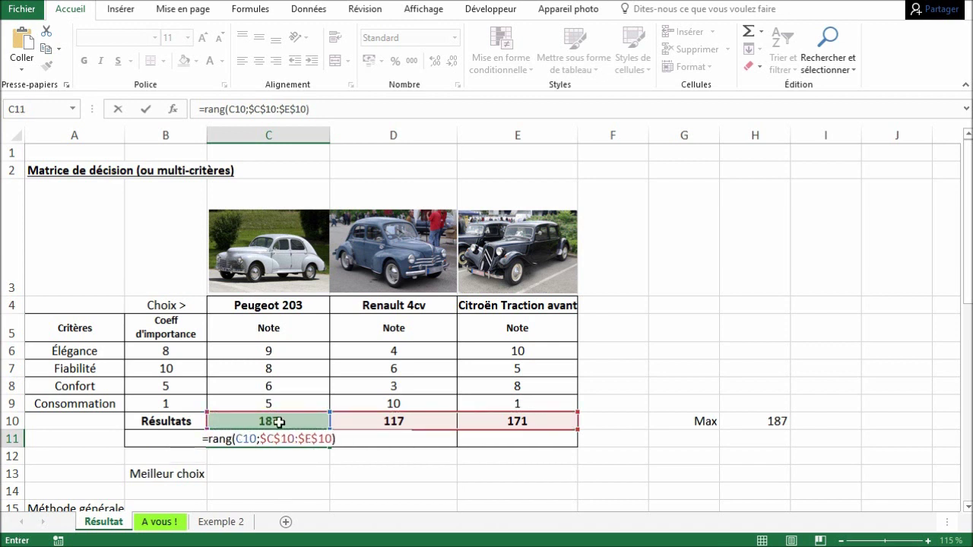
key(Return)
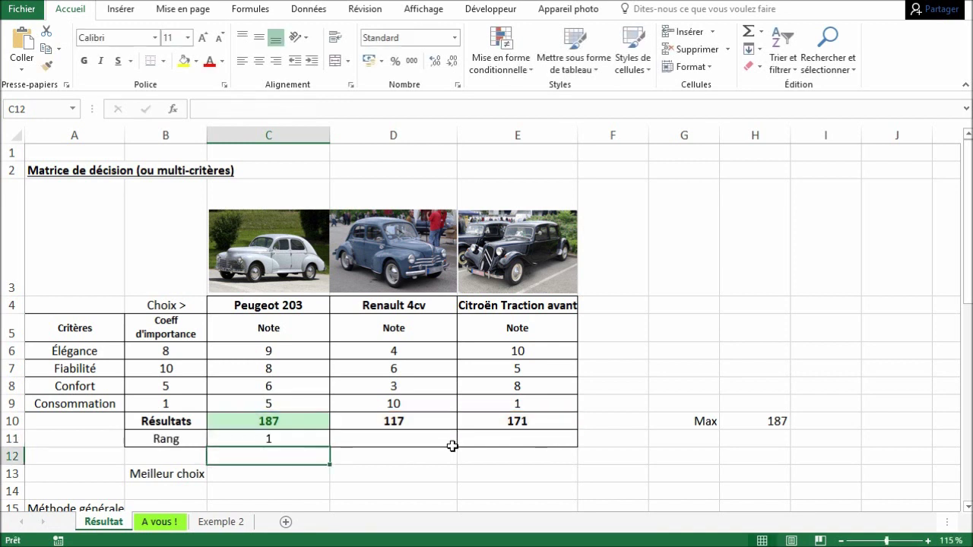
- Fill the rank formula across to E11 and inspect C11's formula
click(312, 438)
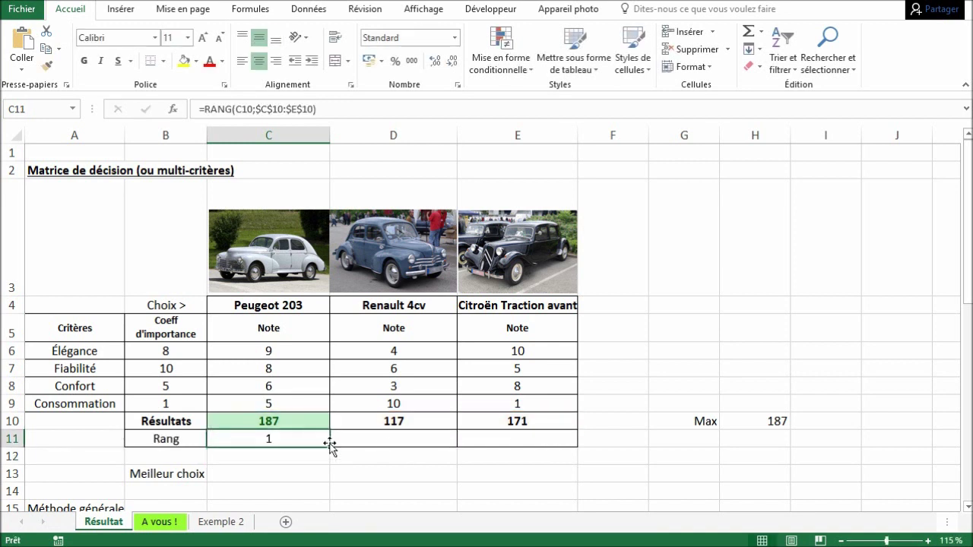
drag(330, 447, 533, 447)
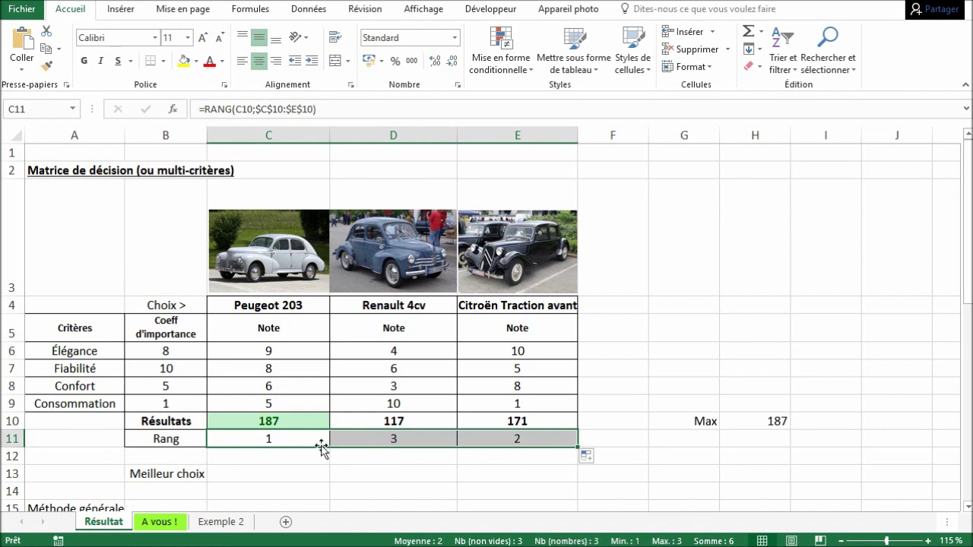
double_click(295, 440)
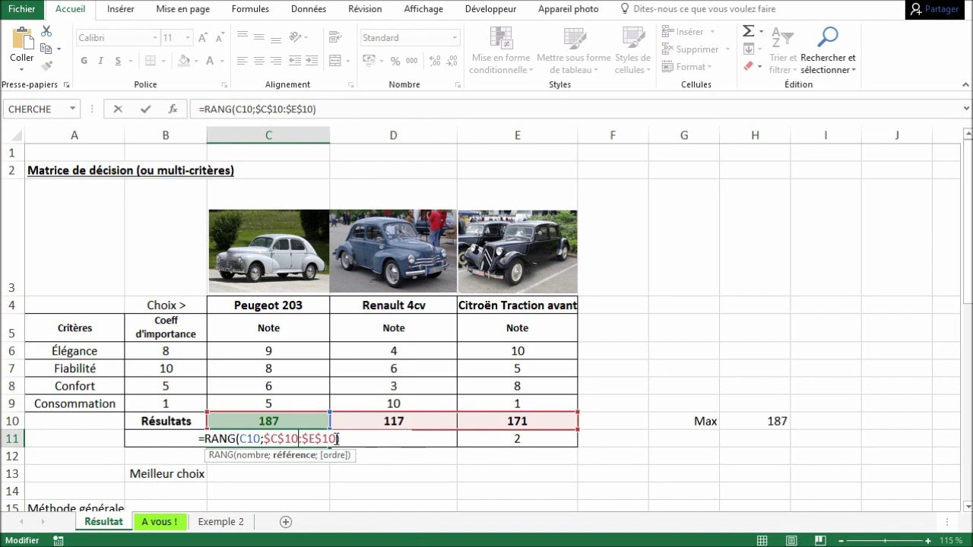
key(Escape)
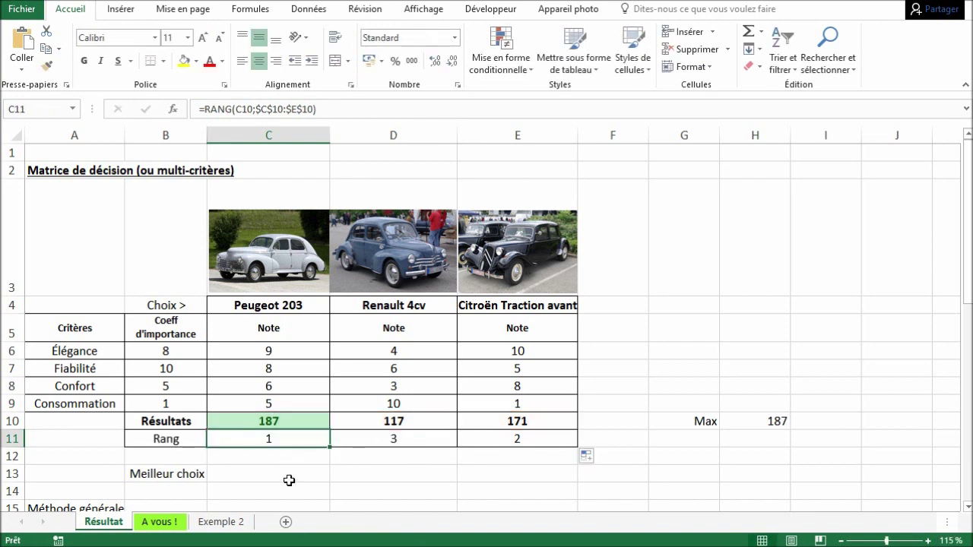
- Name the results range C10:E10 'resultats' in the Name Box
drag(277, 418, 528, 423)
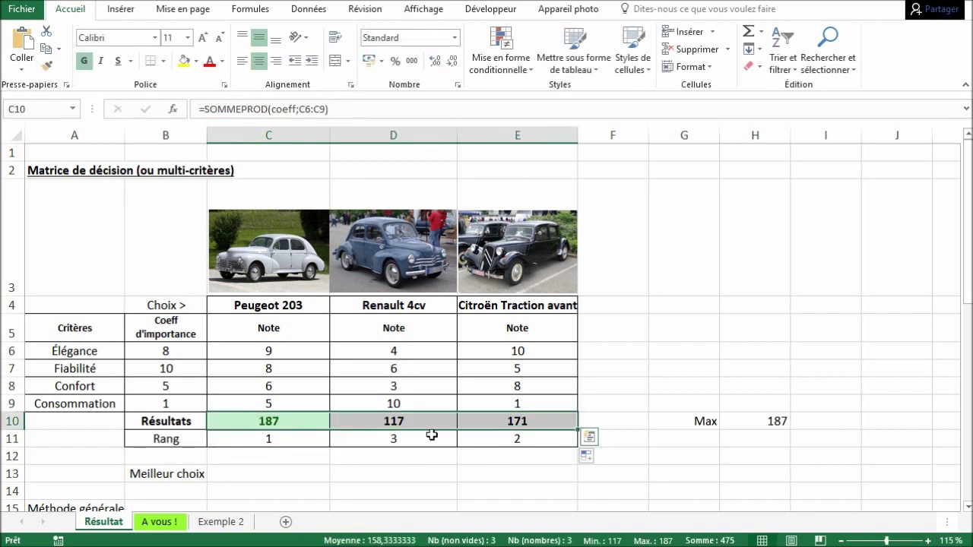
click(28, 108)
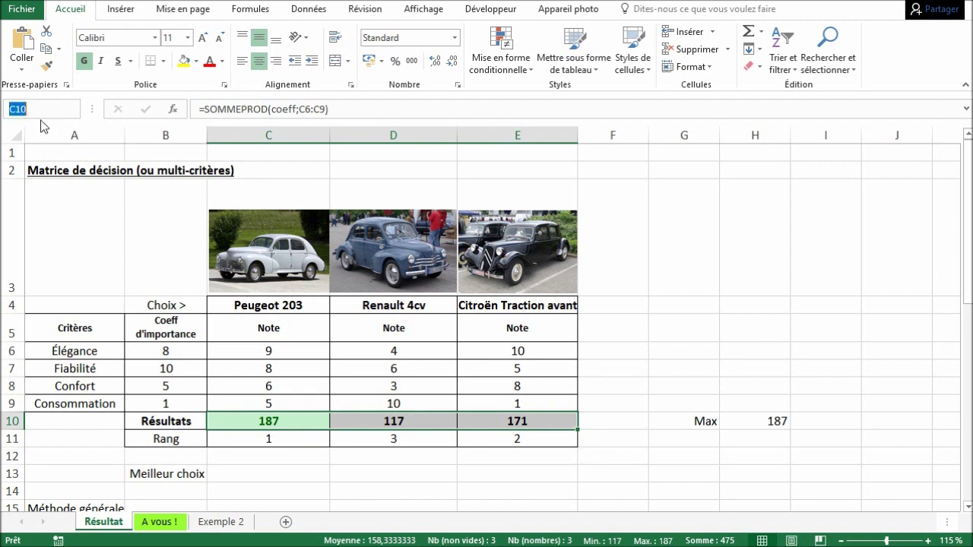
text(resultats)
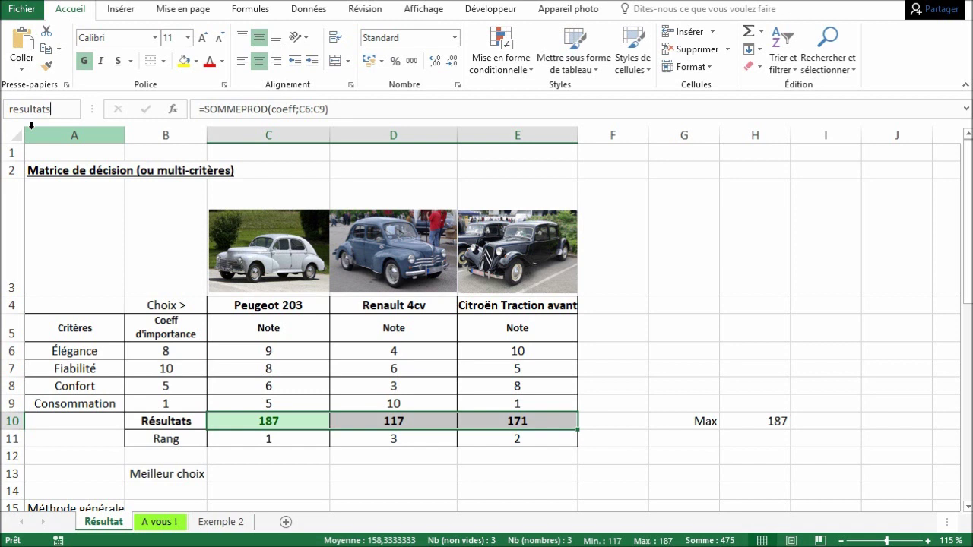
key(Return)
- Verify both names by jumping to coeff and resultats from the Name Box list
click(72, 108)
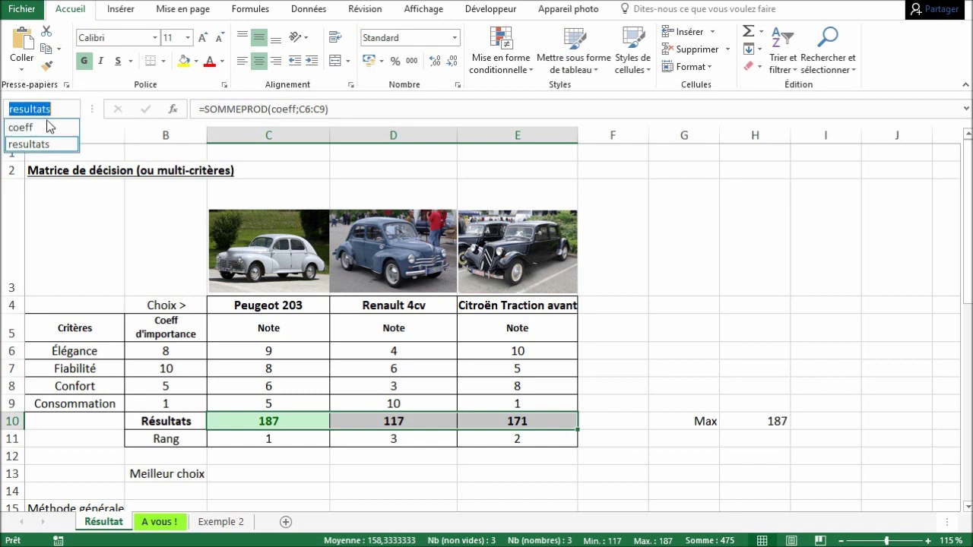
click(33, 127)
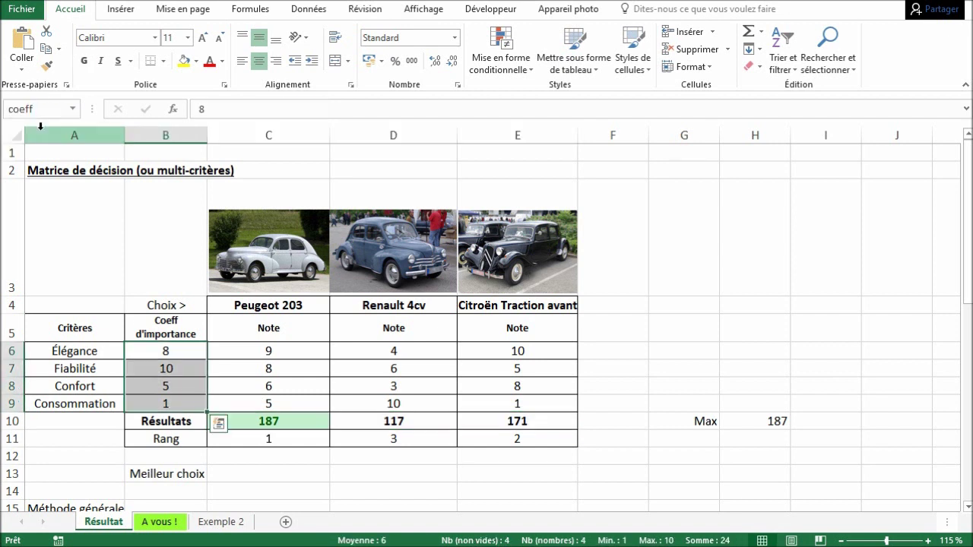
click(73, 109)
click(30, 144)
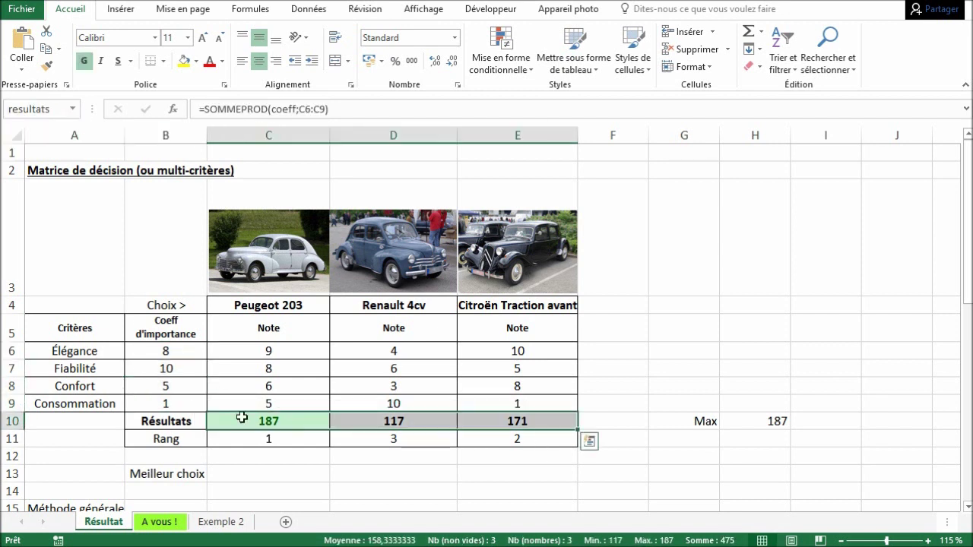
drag(259, 442, 504, 438)
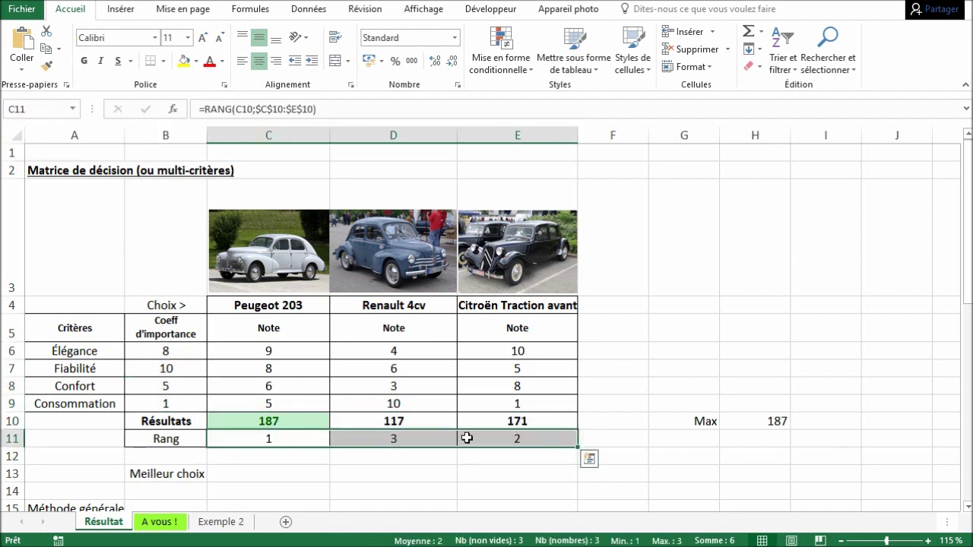
- Replace the old rank values with =RANG(C10;resultats) in C11
key(Delete)
click(285, 436)
text(=ran)
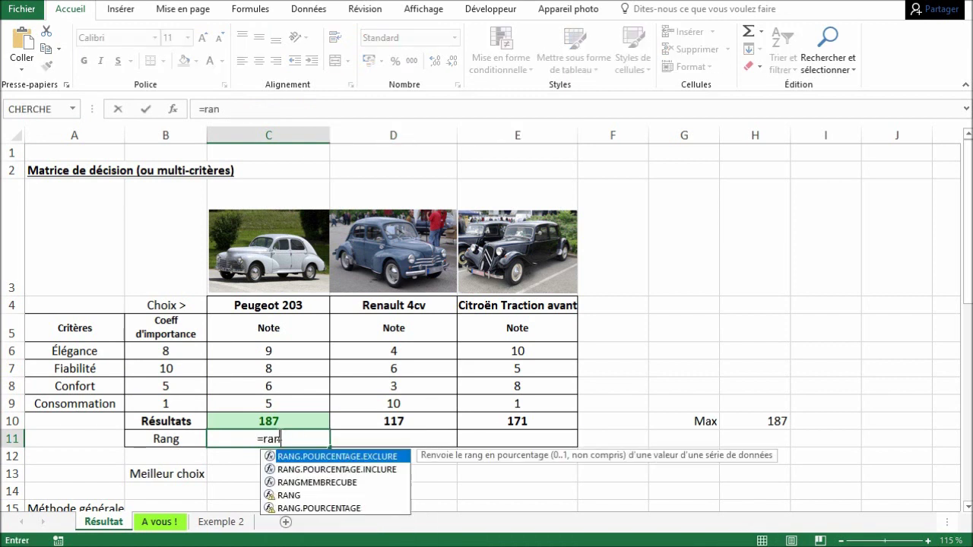
text(g()
click(255, 420)
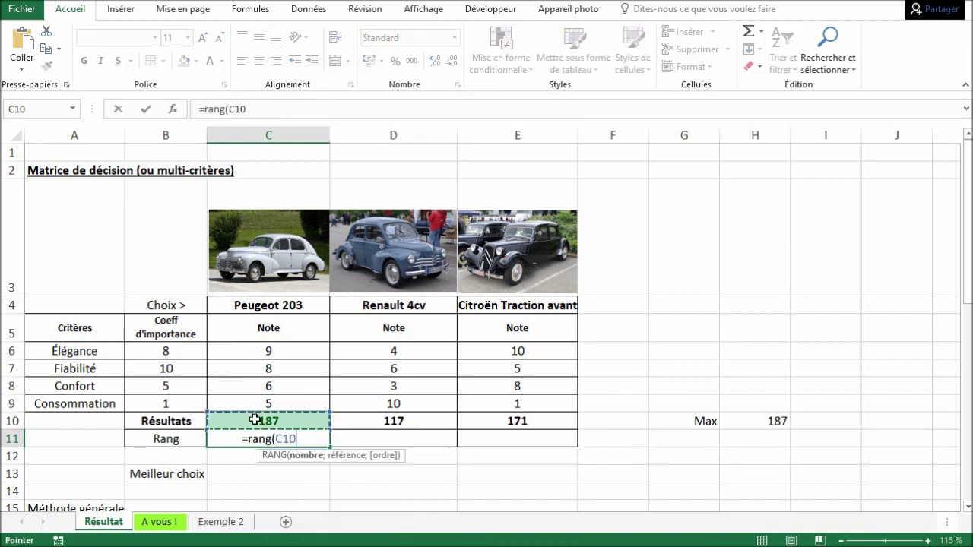
text(;)
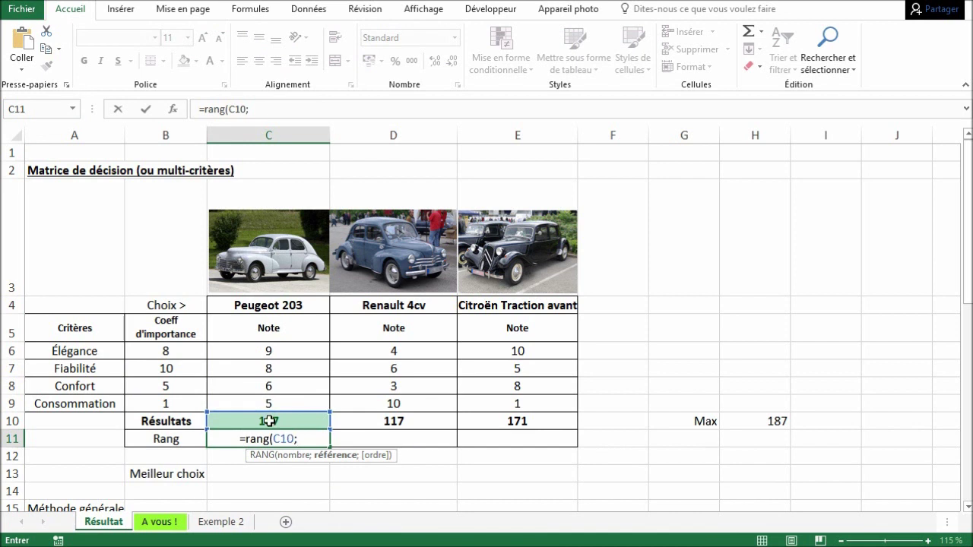
drag(268, 420, 496, 420)
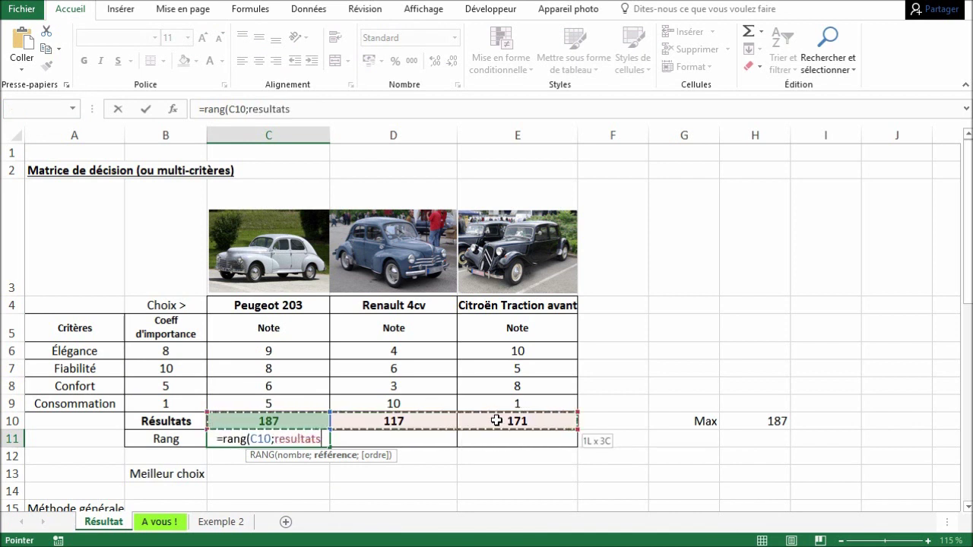
text())
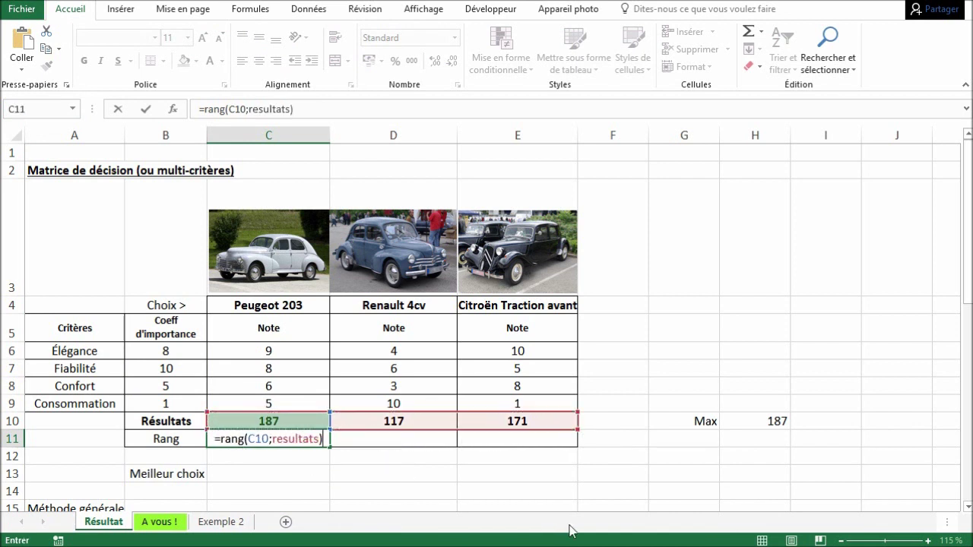
key(Return)
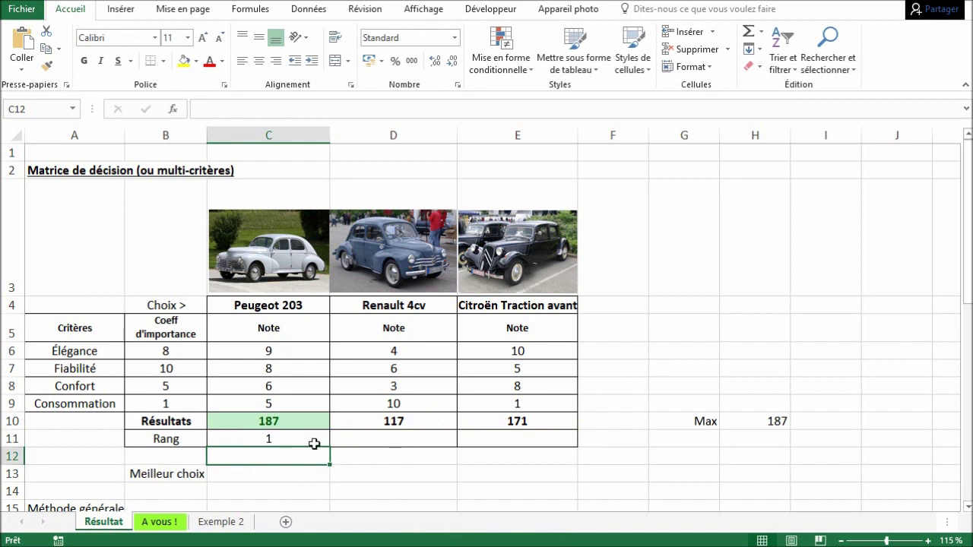
- Fill the RANG formula from C11 across to E11
click(315, 443)
drag(329, 447, 565, 438)
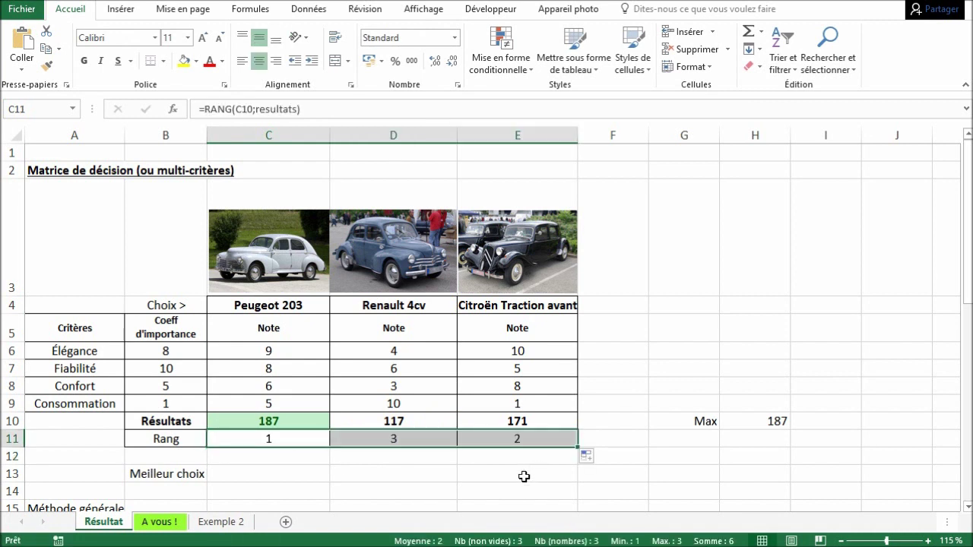
click(527, 478)
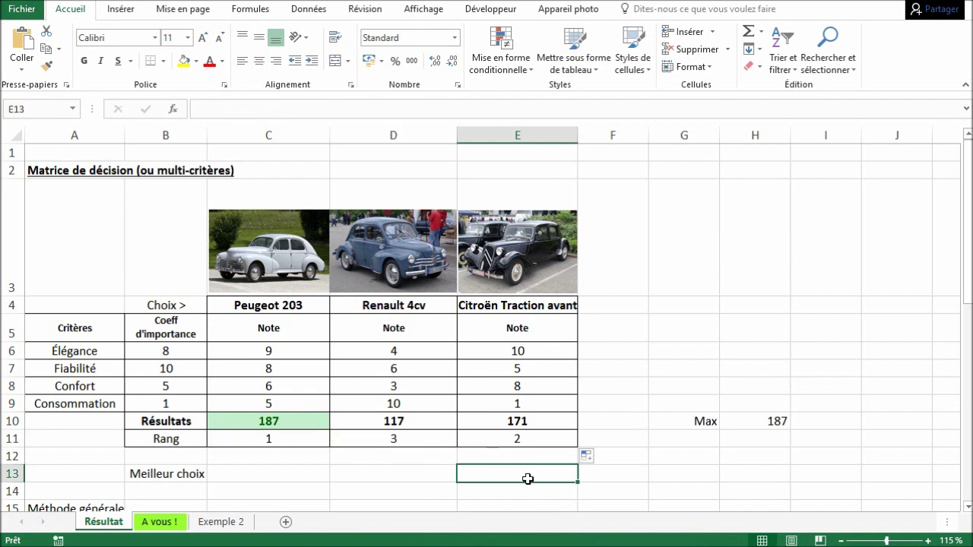
- Re-copy the RANG formula across row 11 and check each car's rank formula
click(292, 478)
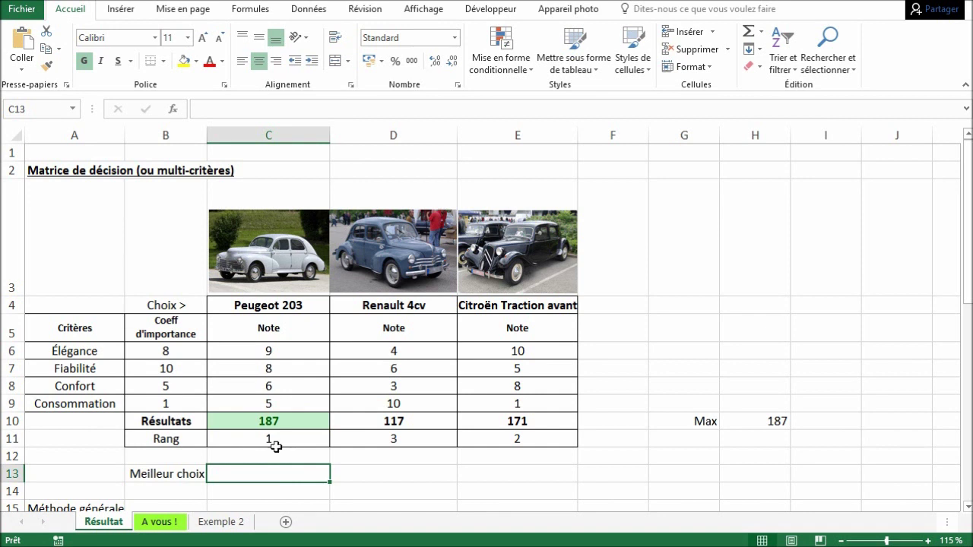
click(329, 438)
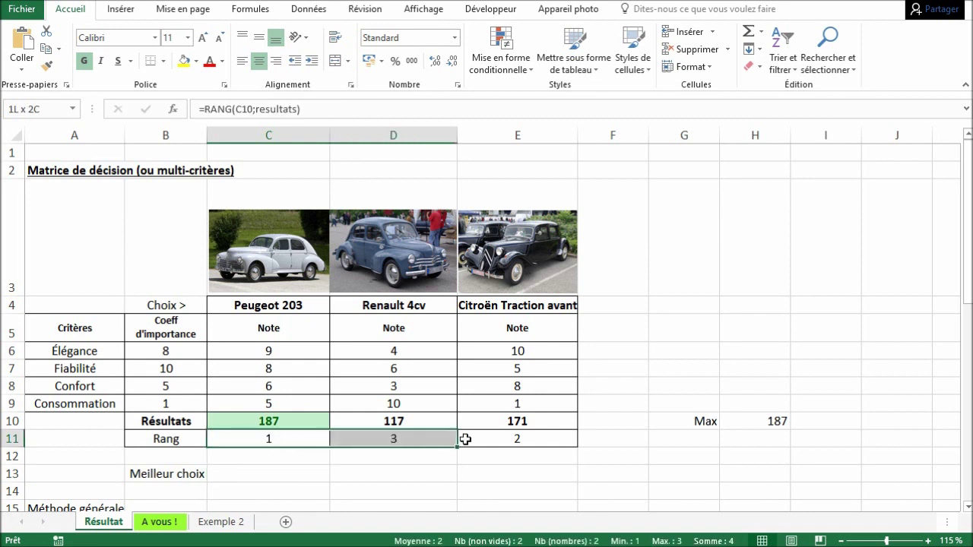
drag(328, 439, 490, 439)
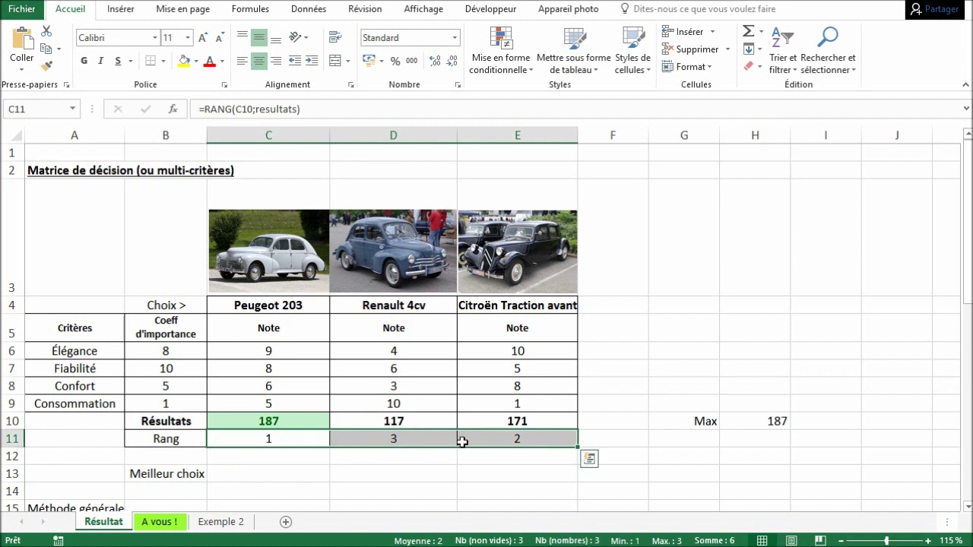
click(263, 440)
click(394, 439)
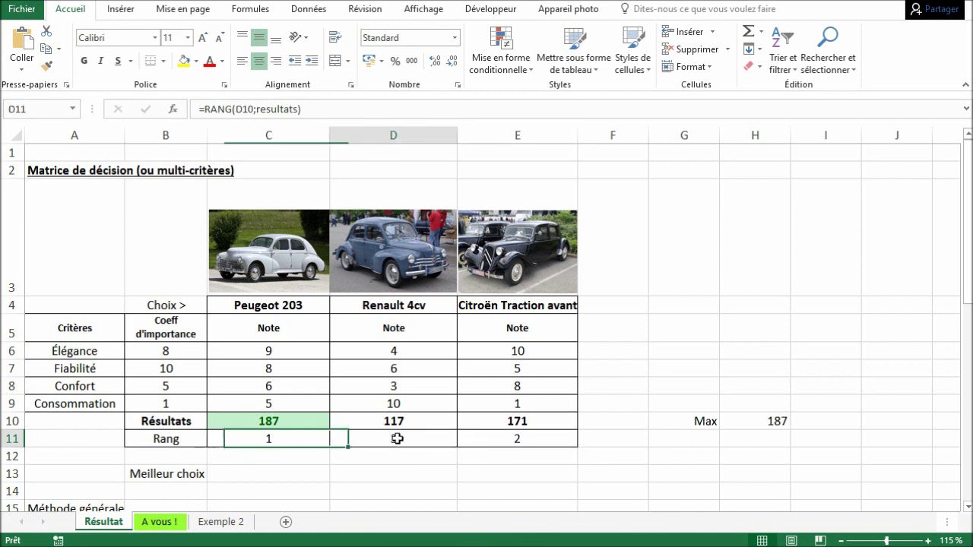
click(503, 438)
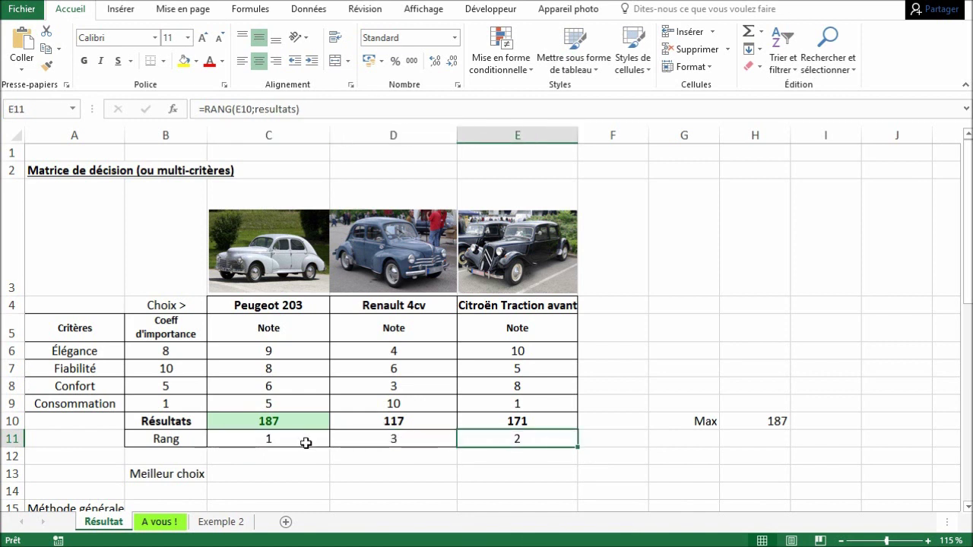
- Review the car names C4:E4, the row 11 ranks and the Renault's D11 rank formula
drag(258, 304, 504, 307)
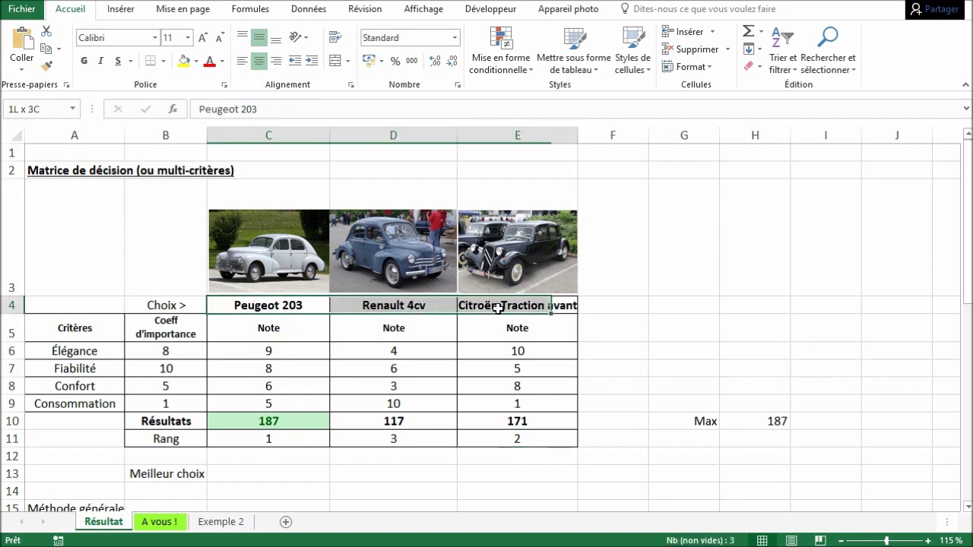
click(275, 475)
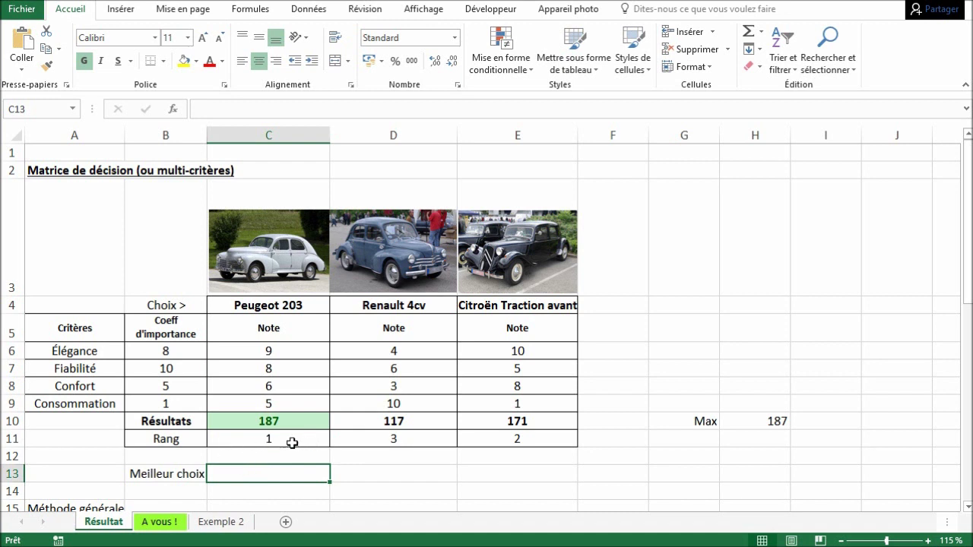
drag(276, 439, 496, 445)
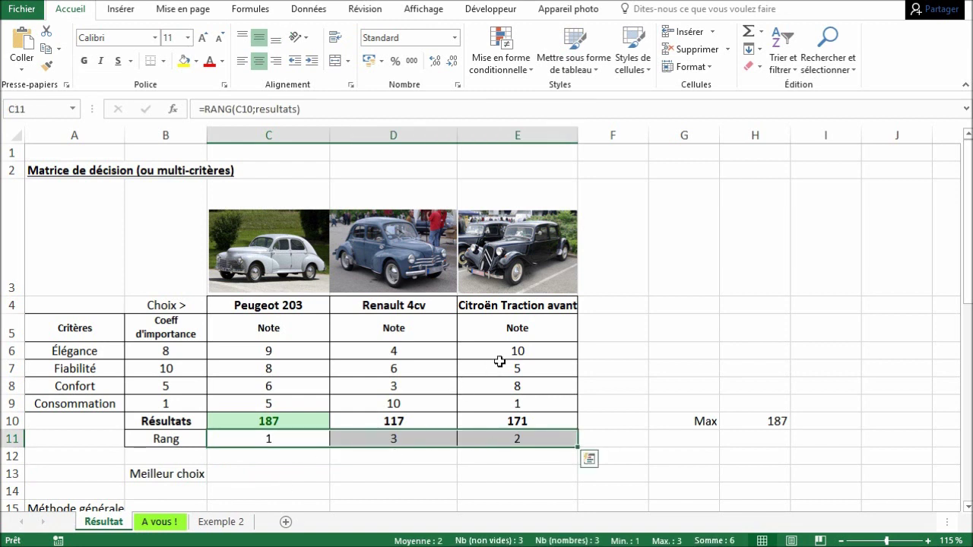
click(415, 346)
click(376, 441)
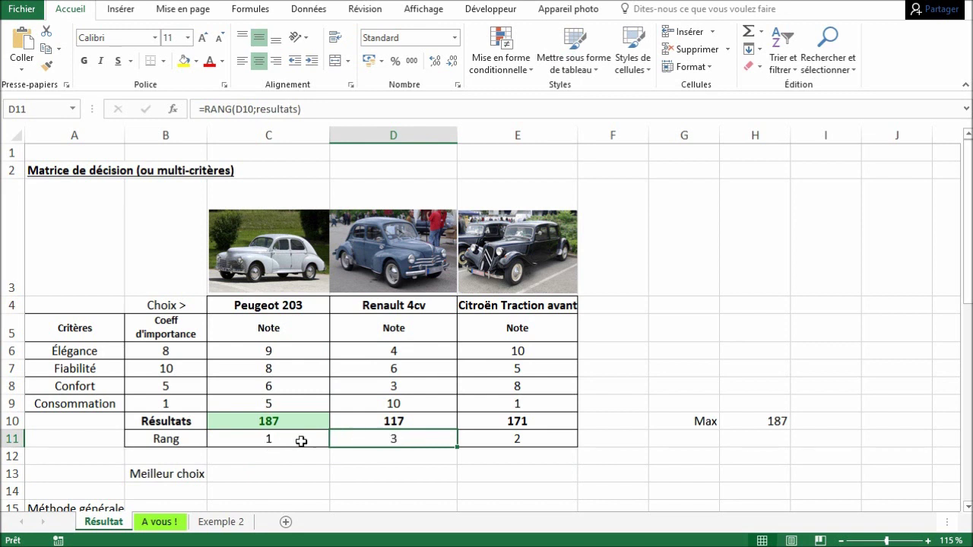
click(297, 474)
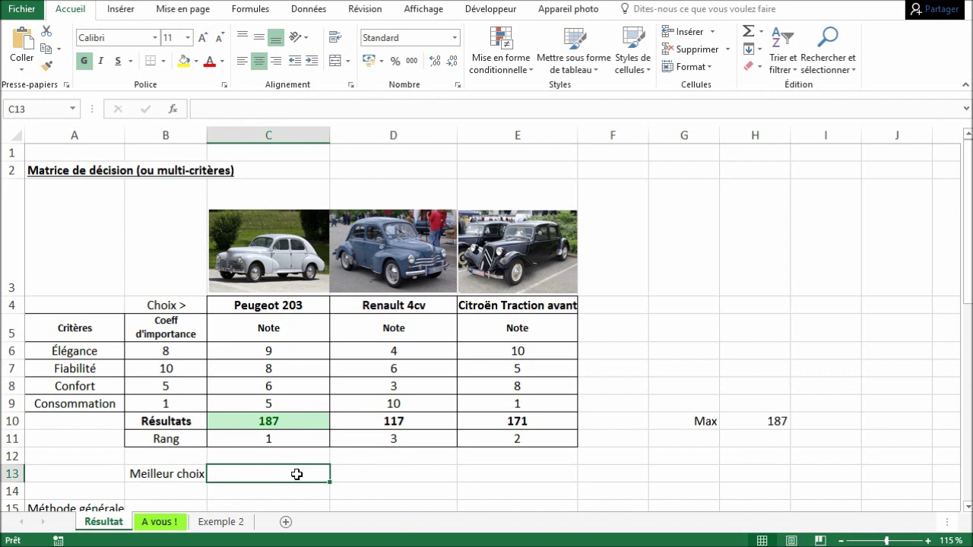
- Enter =EQUIV(1;C11:E11;0) in C13 to find the position of rank 1
text(=)
text(e)
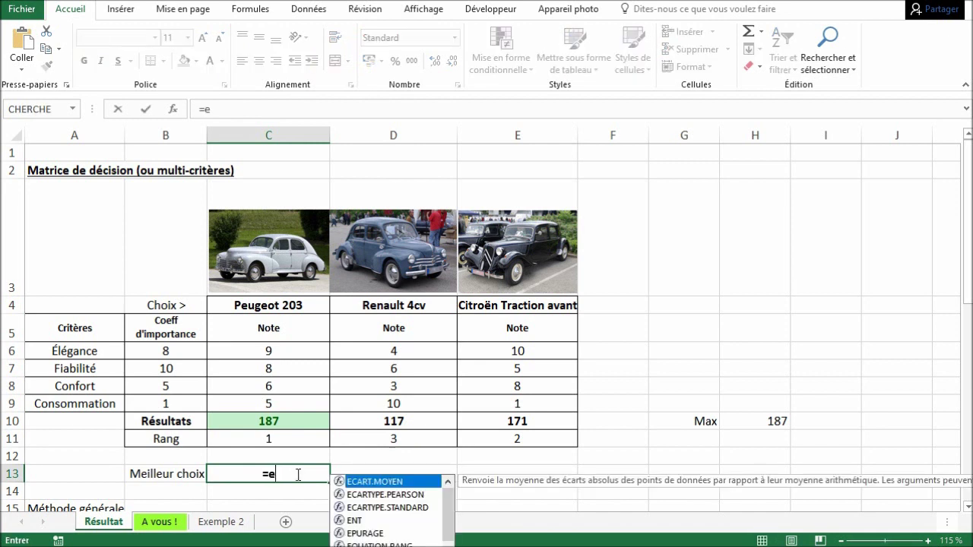
text(qui)
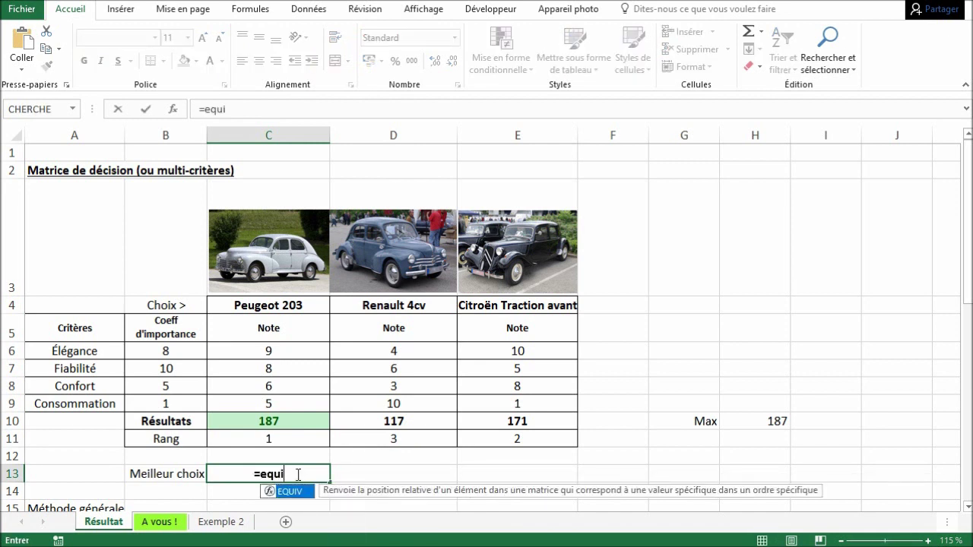
key(Tab)
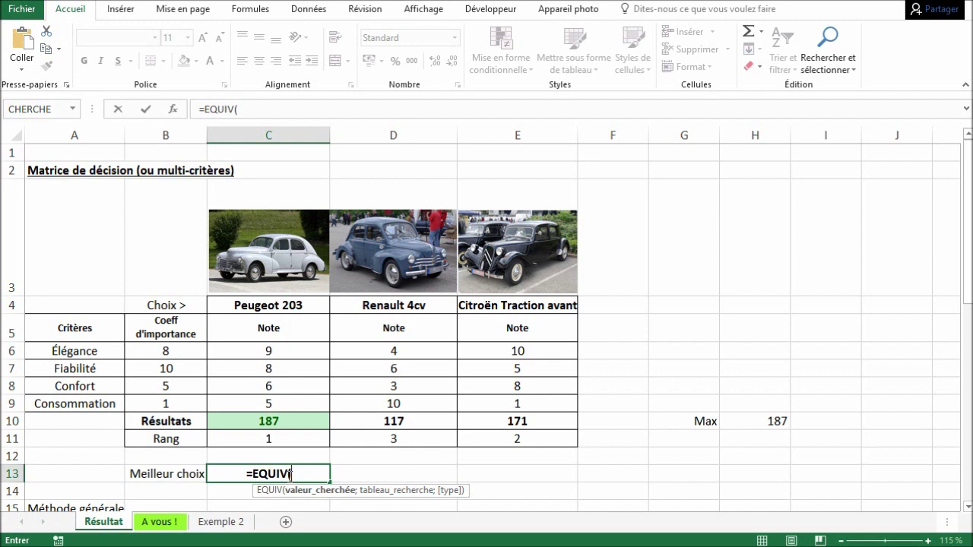
text(1)
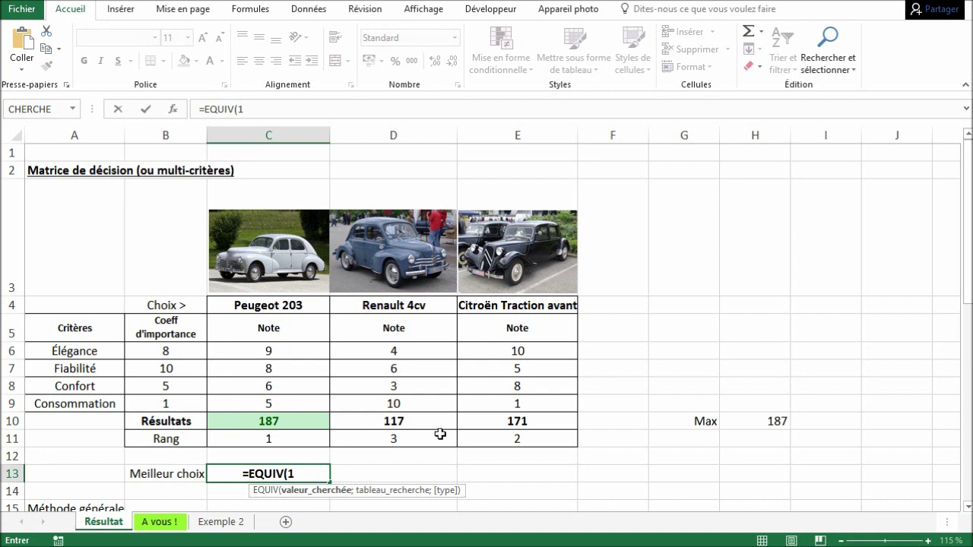
text(;)
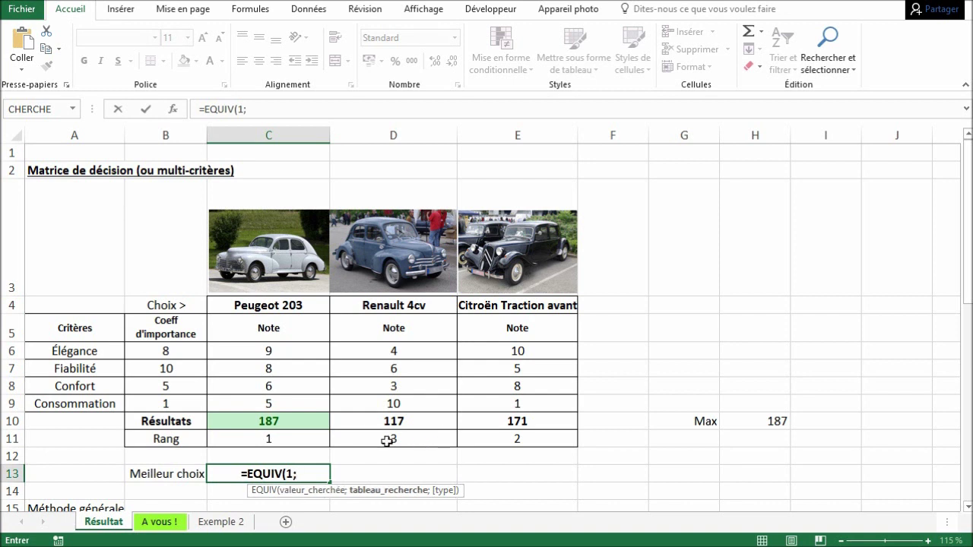
drag(256, 439, 503, 446)
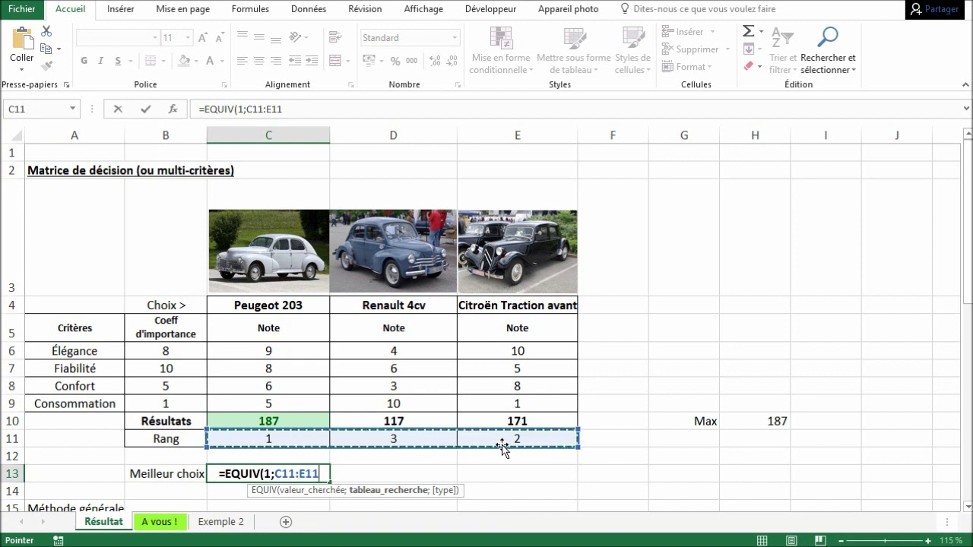
text(;)
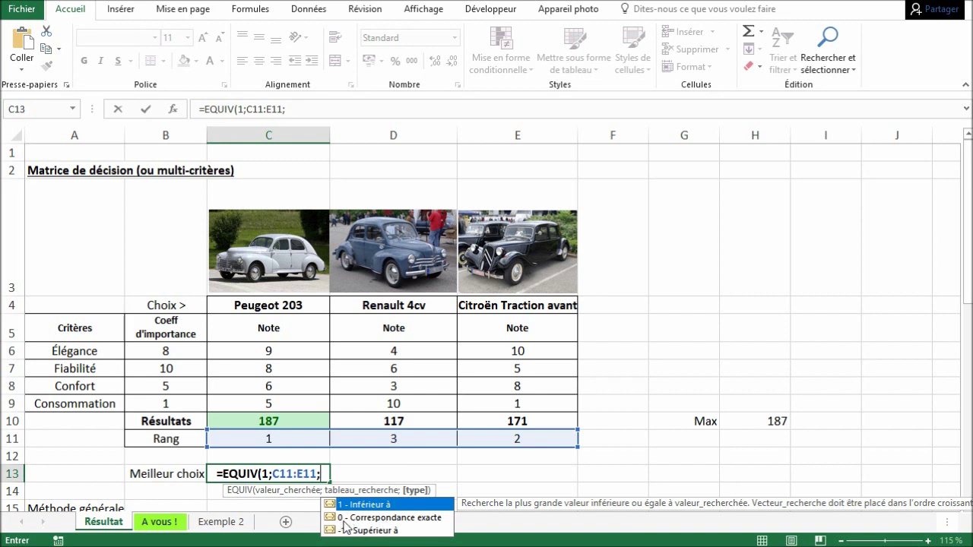
click(372, 518)
double_click(373, 519)
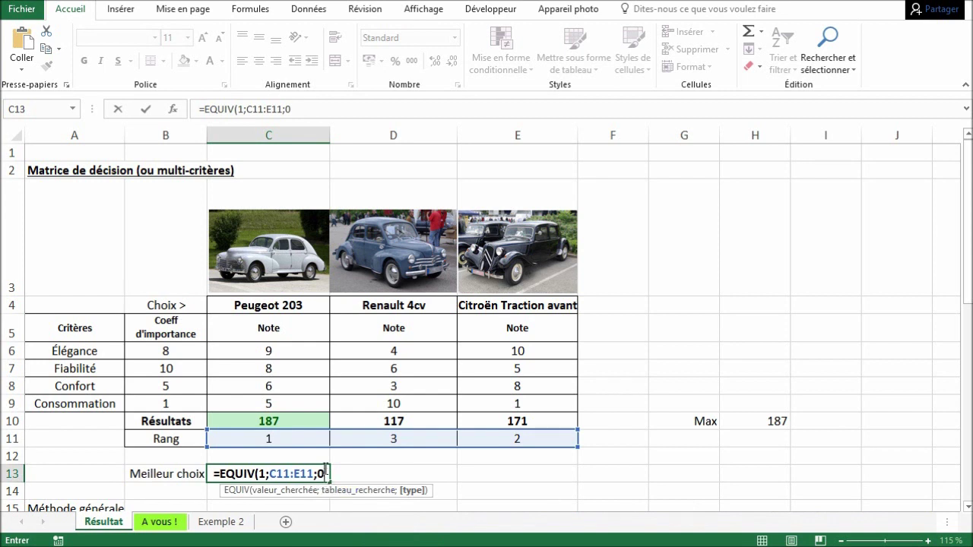
text())
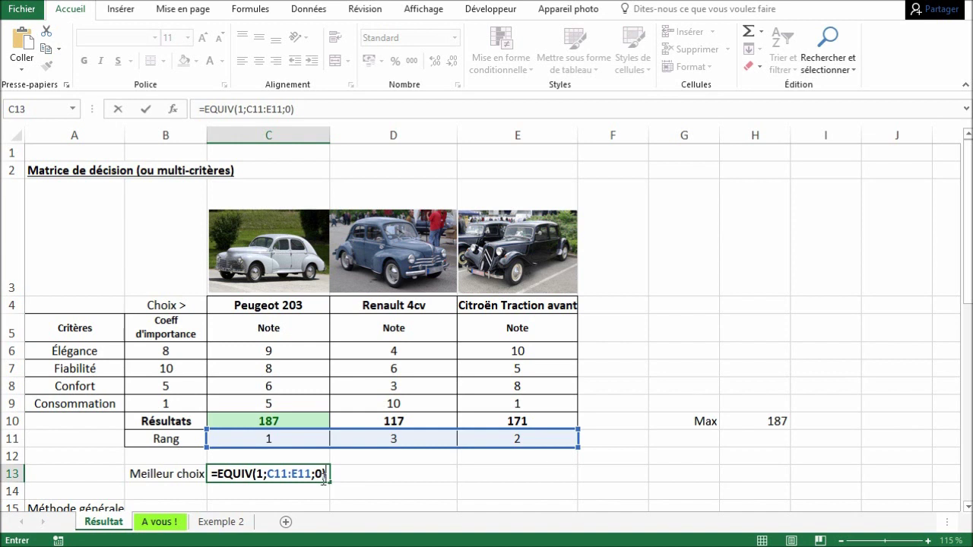
key(Return)
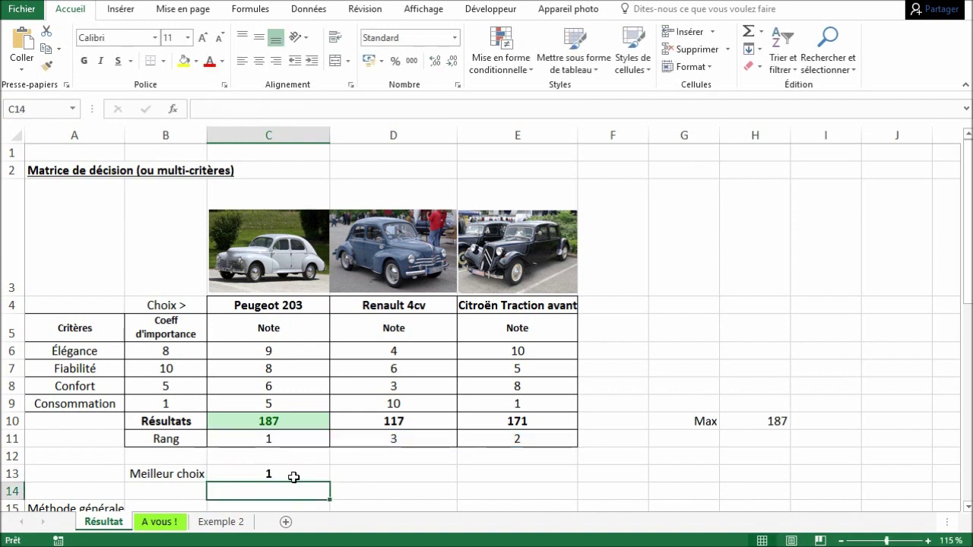
- Change the Renault 4cv's Élégance score in D6 to 10
click(289, 438)
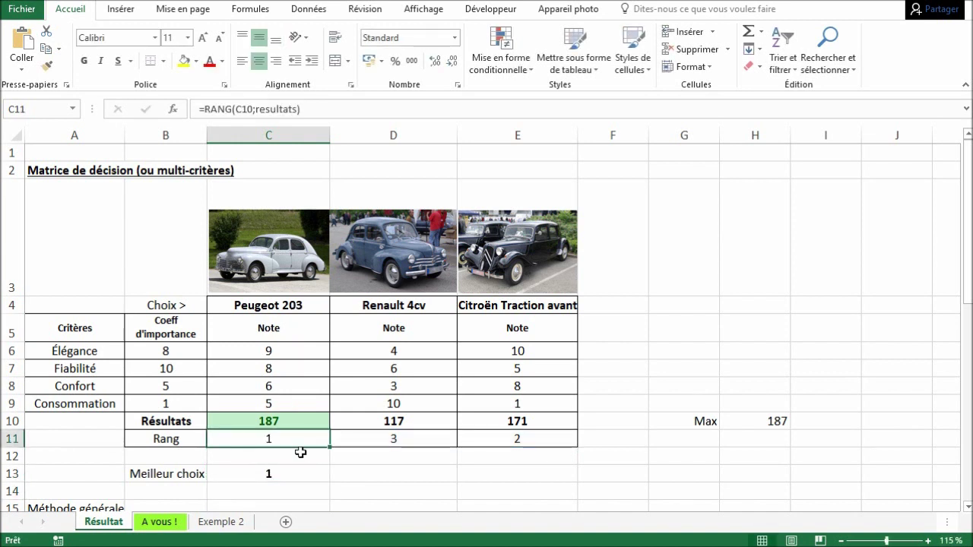
click(420, 351)
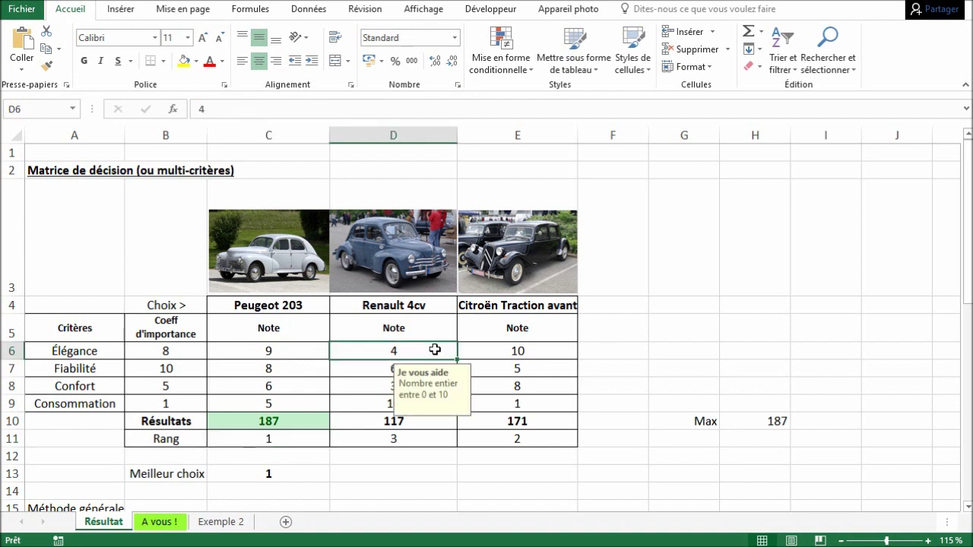
text(10)
key(Return)
- Set the Renault 4cv's Fiabilité score to 10 and review the car names and its new rank
text(10)
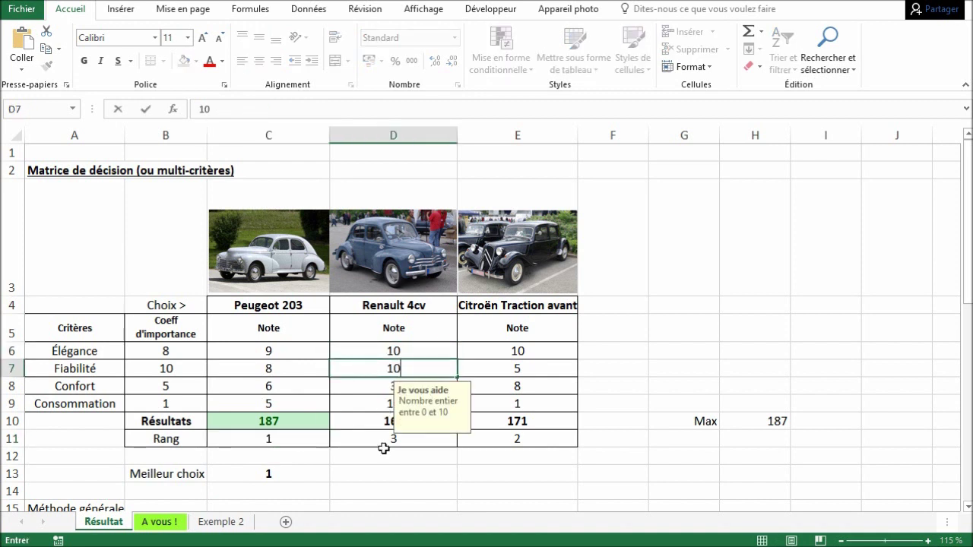
click(387, 470)
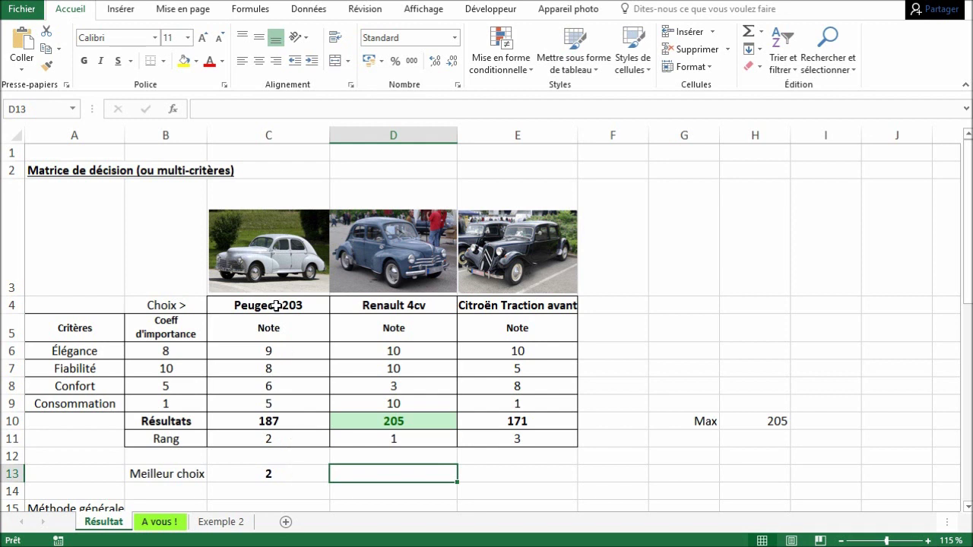
drag(276, 305, 507, 309)
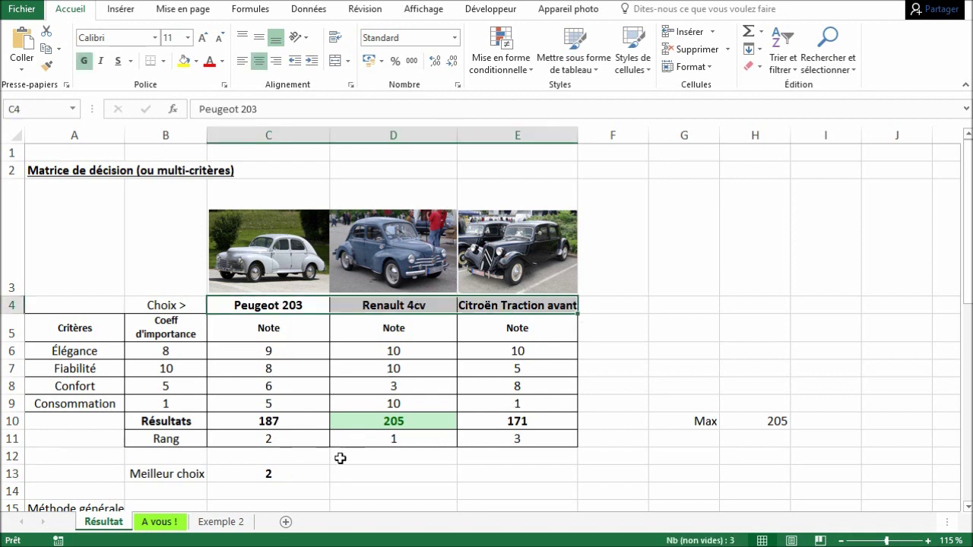
click(397, 441)
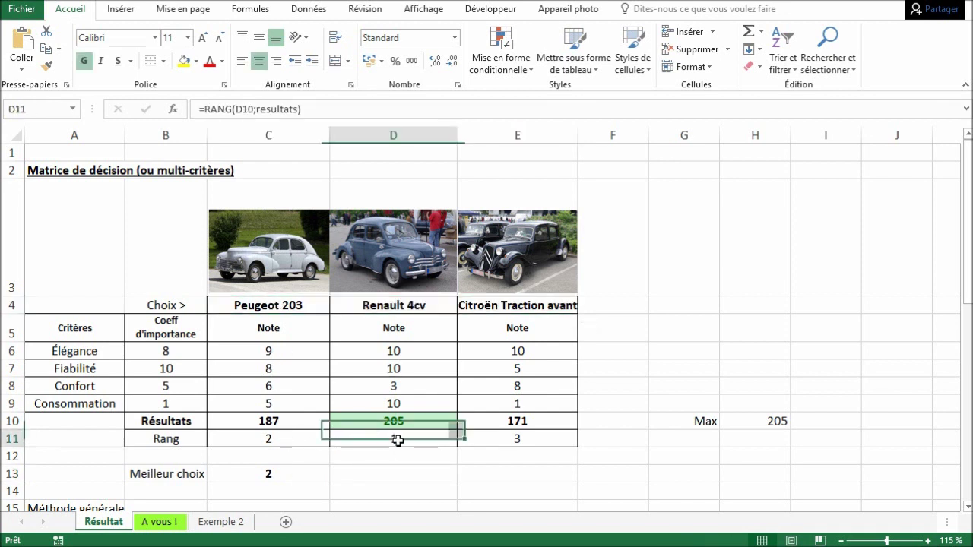
click(411, 483)
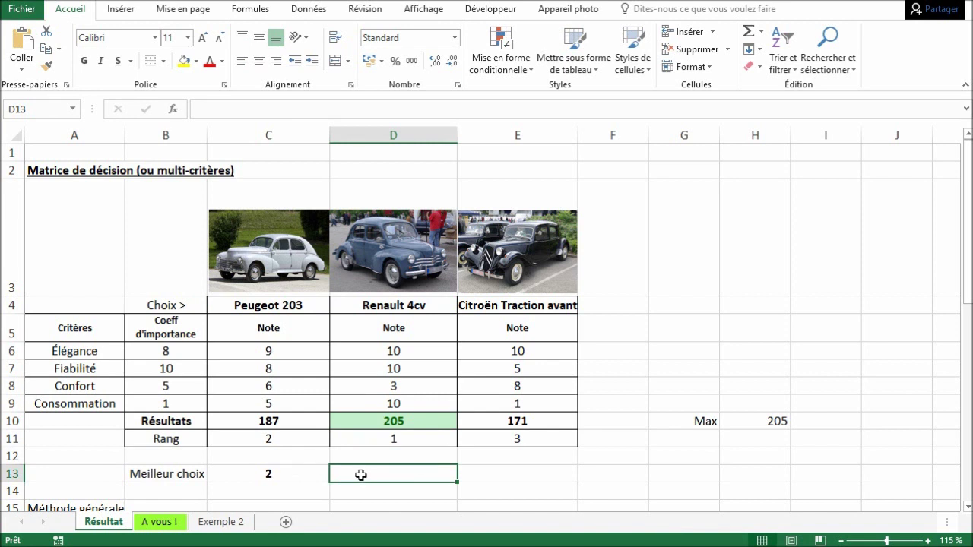
- Build =INDEX(C4:E4;1;3) in D13 to return the third car's name
text(=)
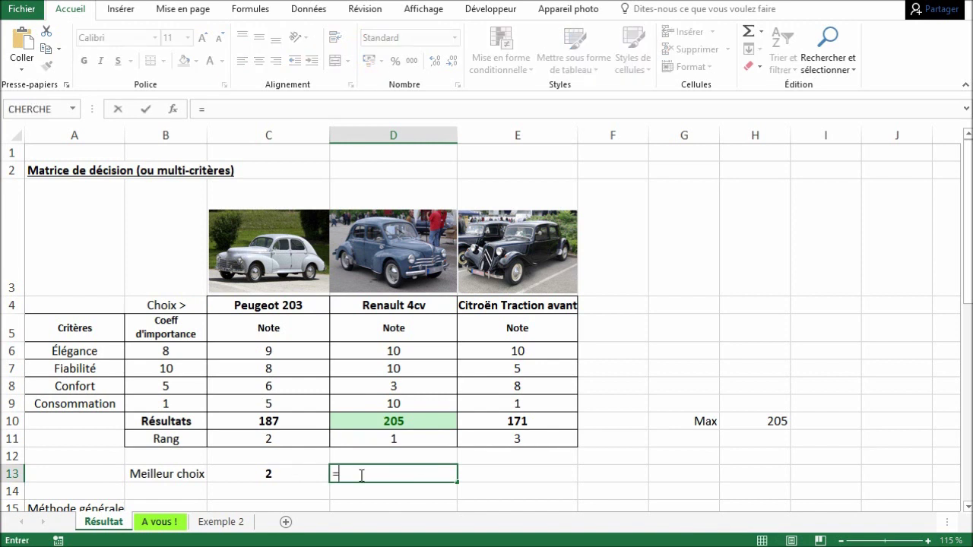
text(index()
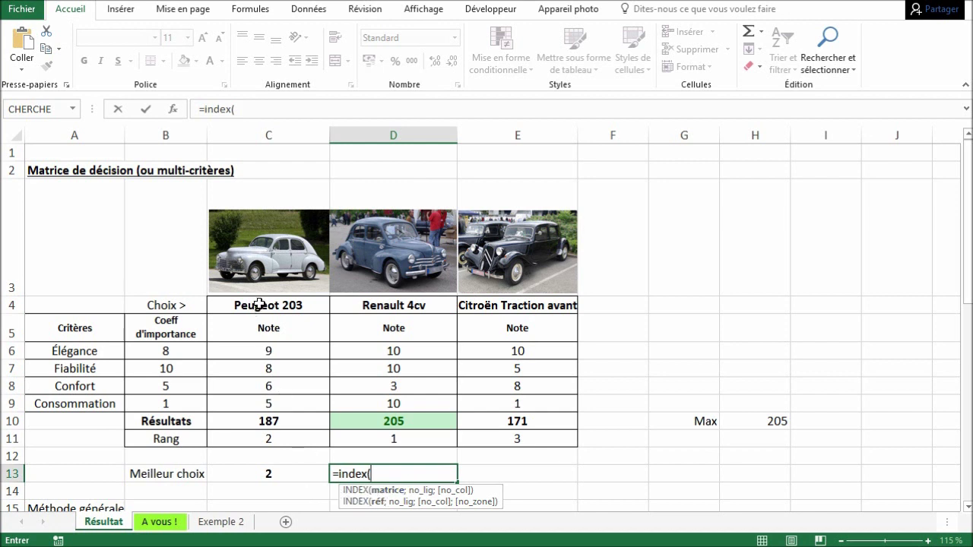
drag(259, 304, 515, 306)
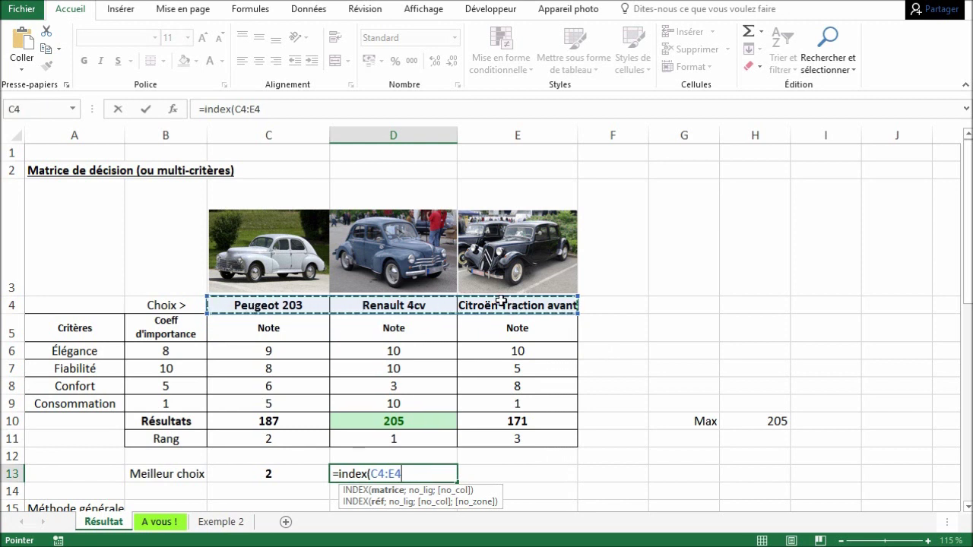
text(;1)
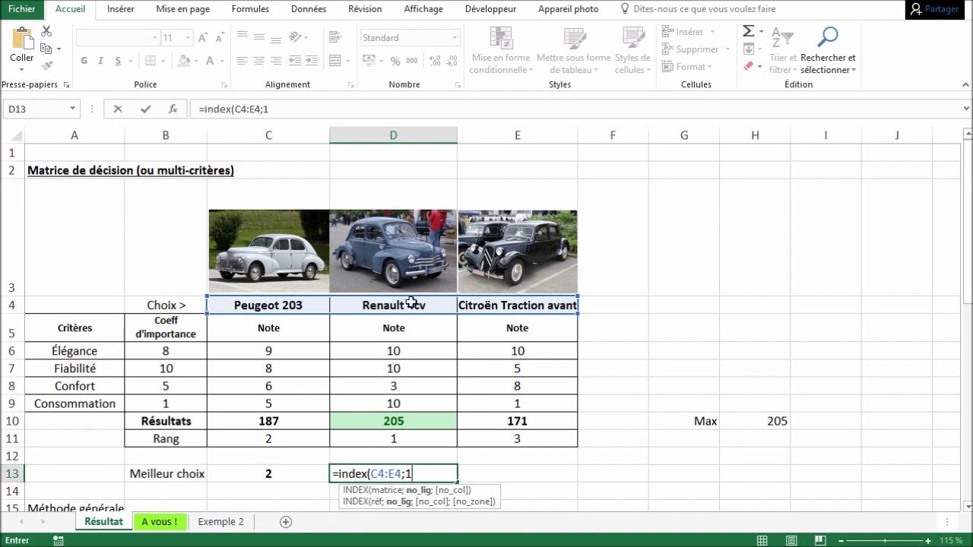
text(;)
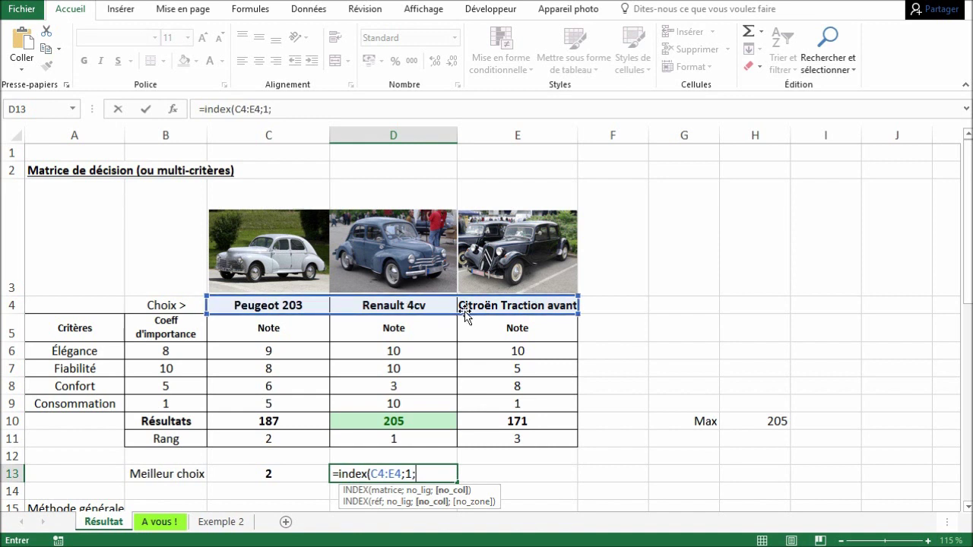
text(3)
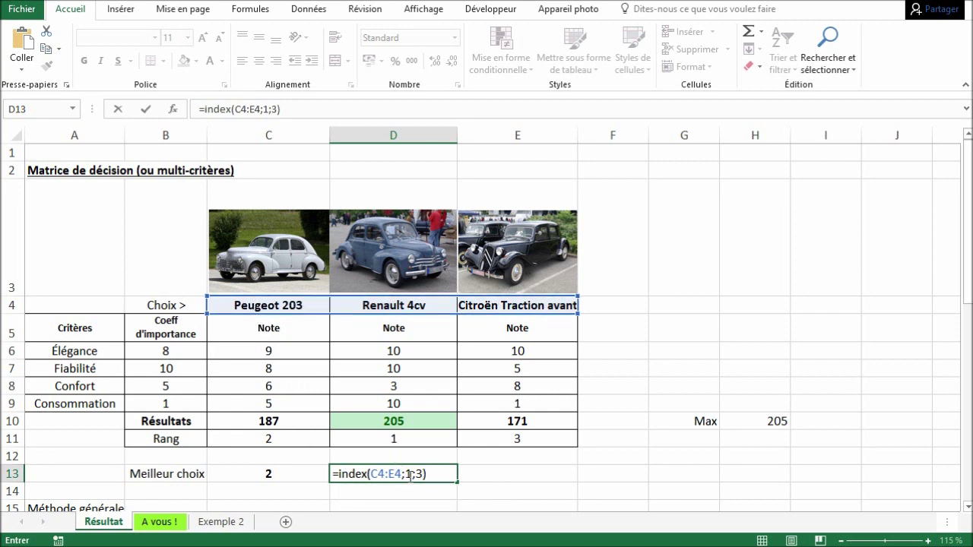
text())
- Commit the INDEX formula in D13, then change its column number from 3 to 2
key(Return)
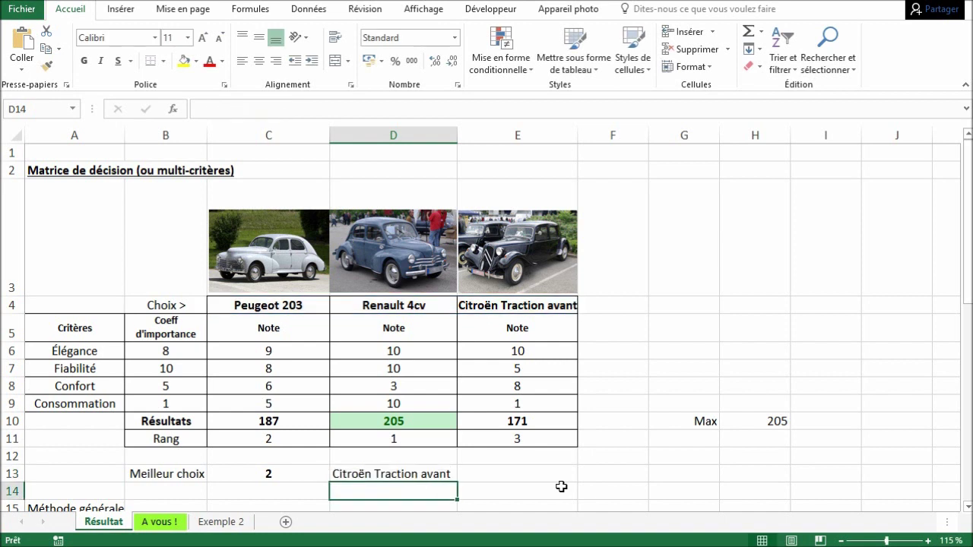
click(430, 474)
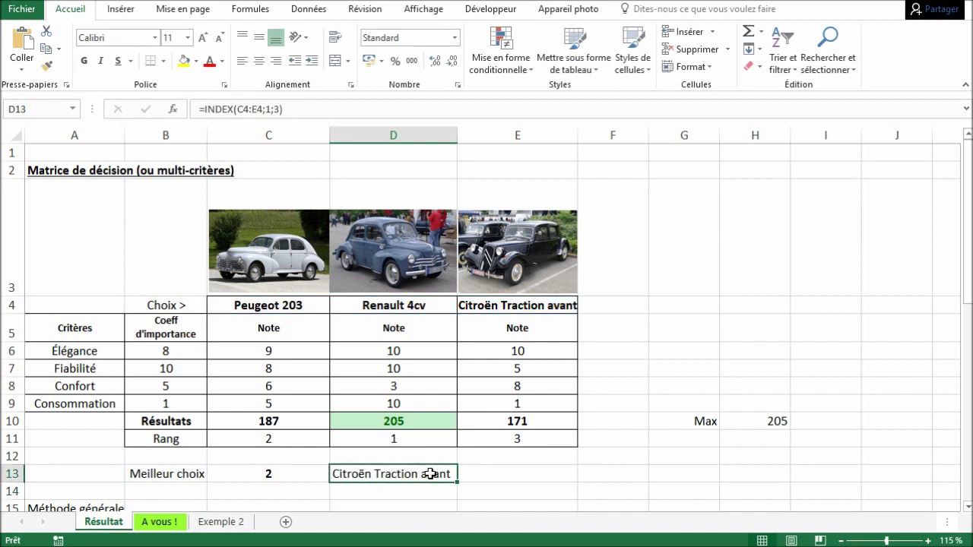
double_click(430, 474)
key(BackSpace)
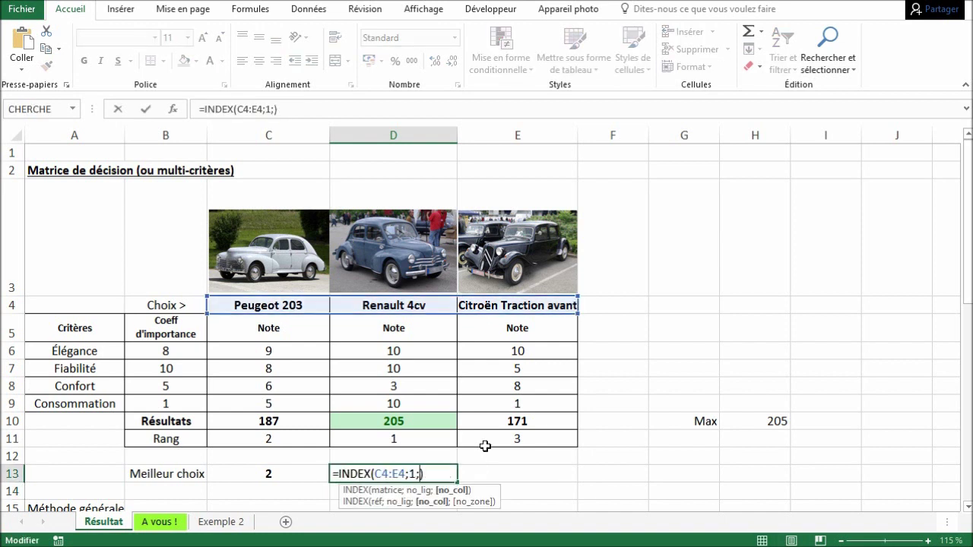
text(2)
key(Return)
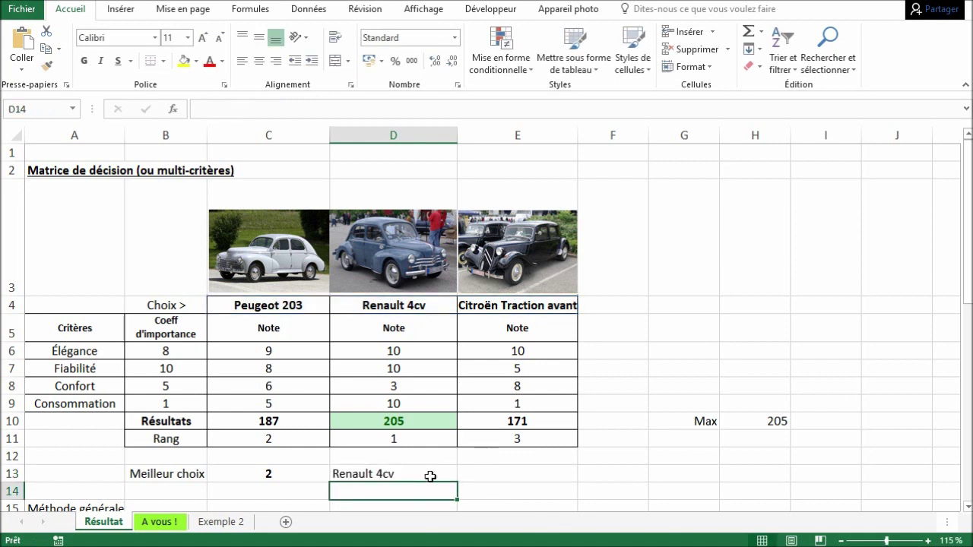
click(290, 471)
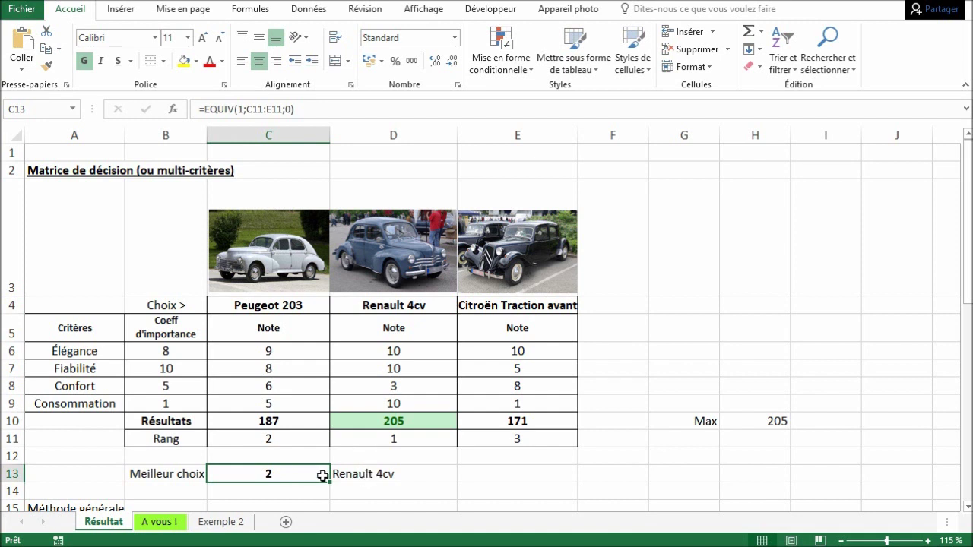
- Replace D13's hard-coded column number with C13 so it names the best car
click(367, 473)
double_click(371, 474)
click(420, 473)
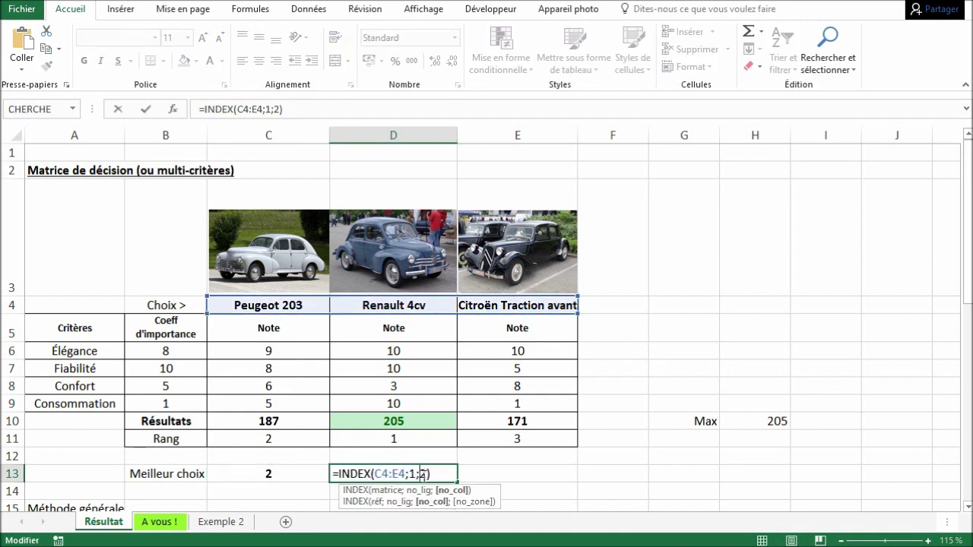
key(Delete)
click(287, 472)
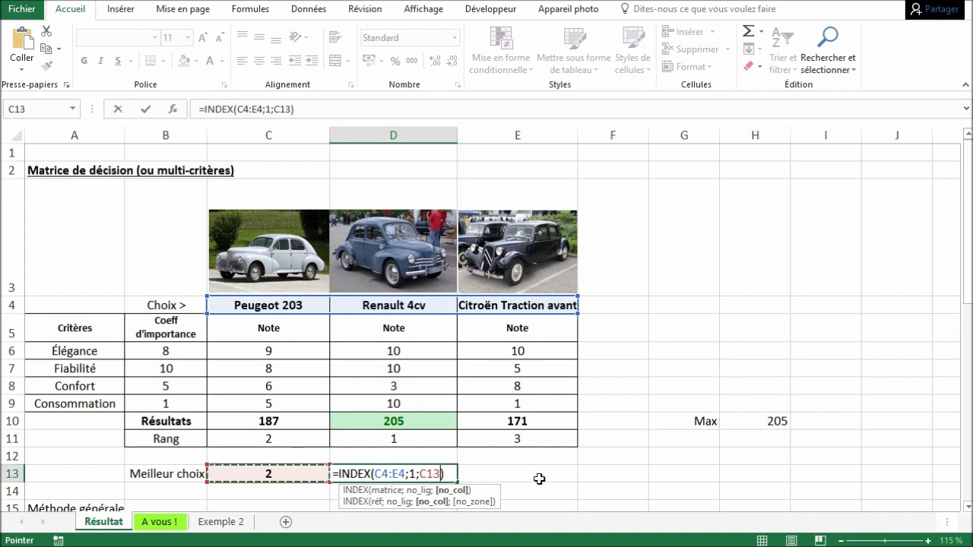
key(Return)
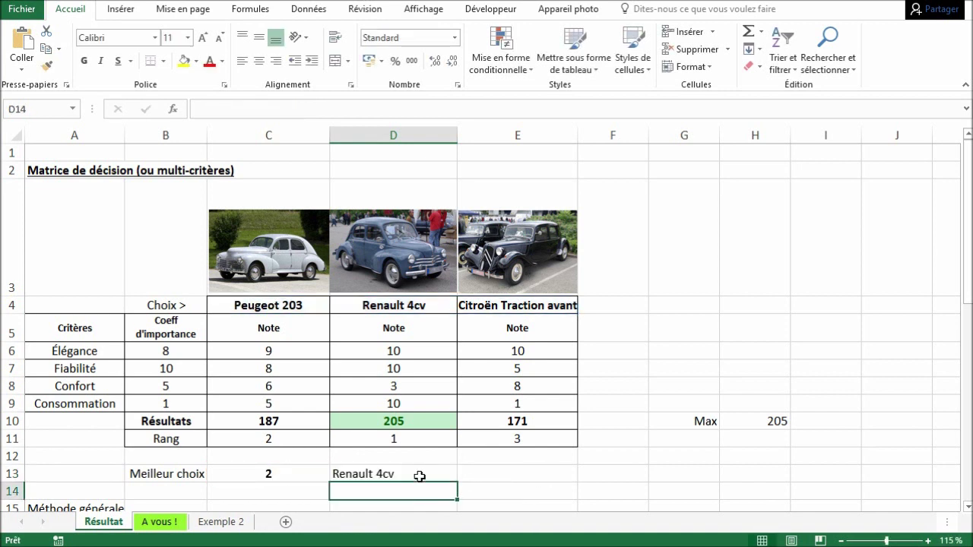
click(419, 476)
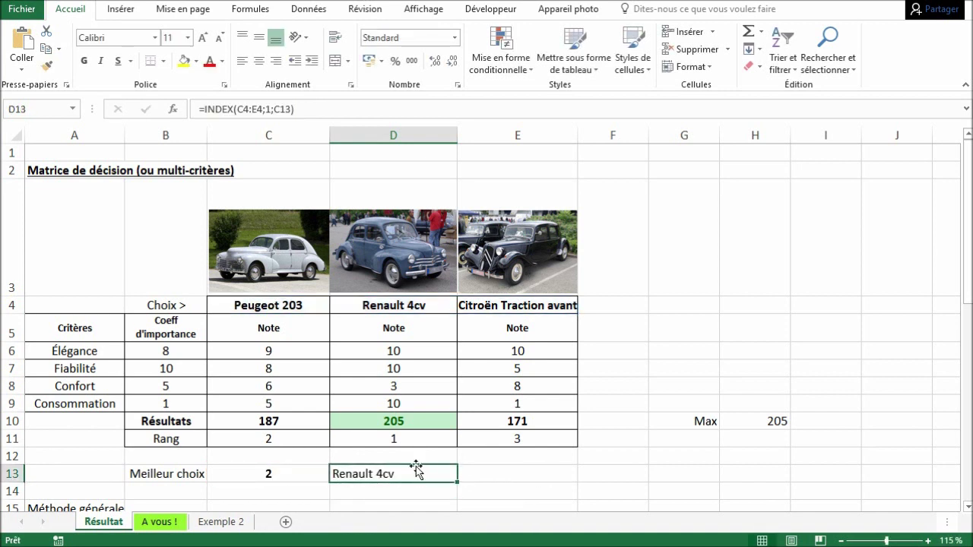
- Set the Renault 4cv's Élégance and Fiabilité scores back to 4
click(420, 352)
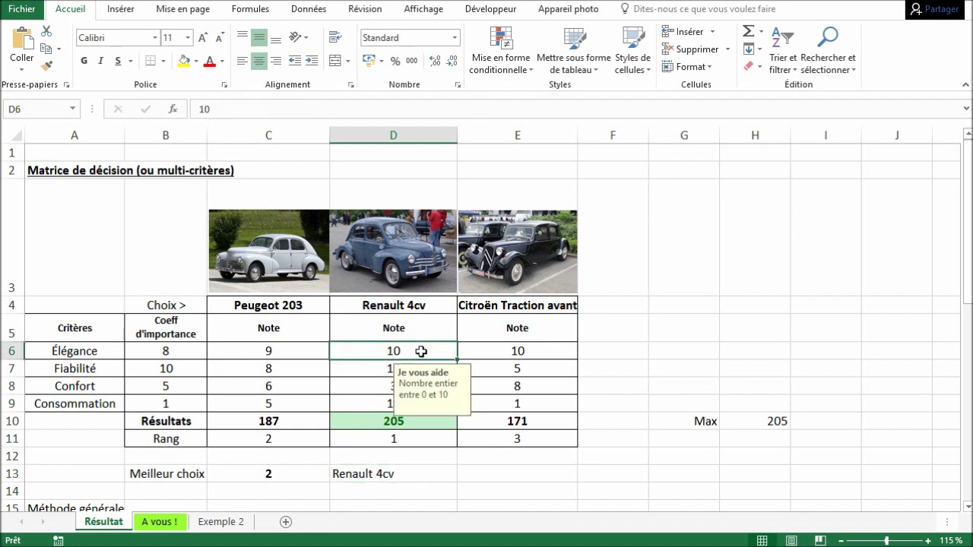
text(4)
key(Return)
text(4)
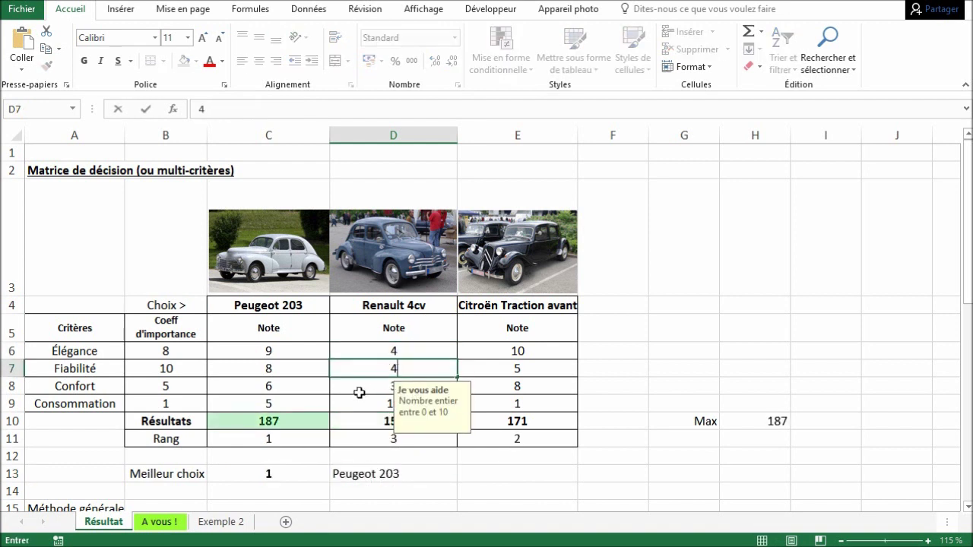
key(Return)
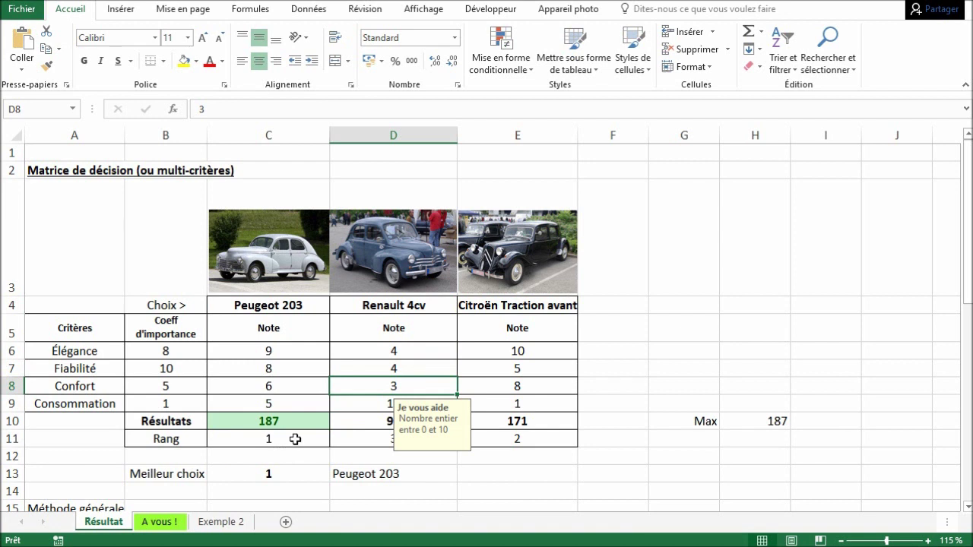
- Review the Peugeot's rank, the EQUIV and INDEX formulas, and the car names C4:E4
click(274, 443)
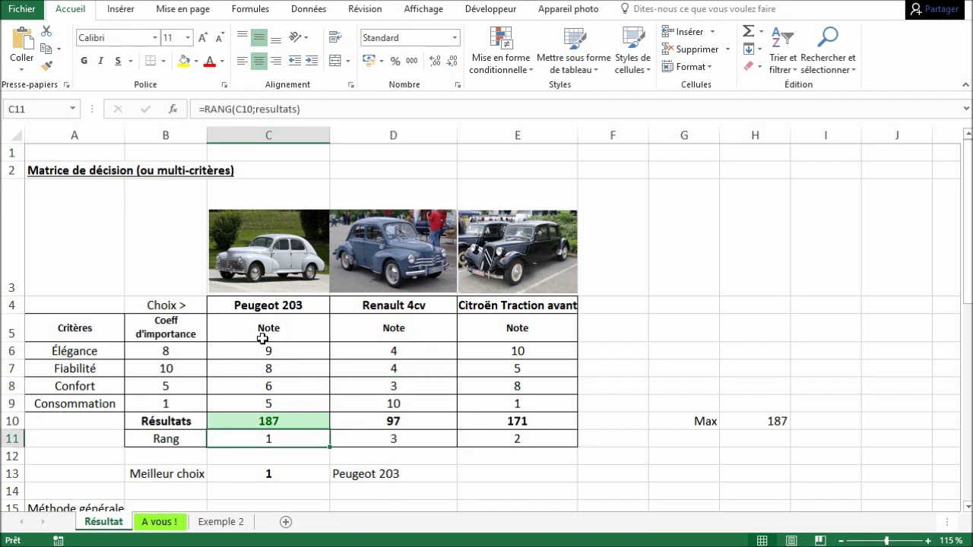
click(272, 473)
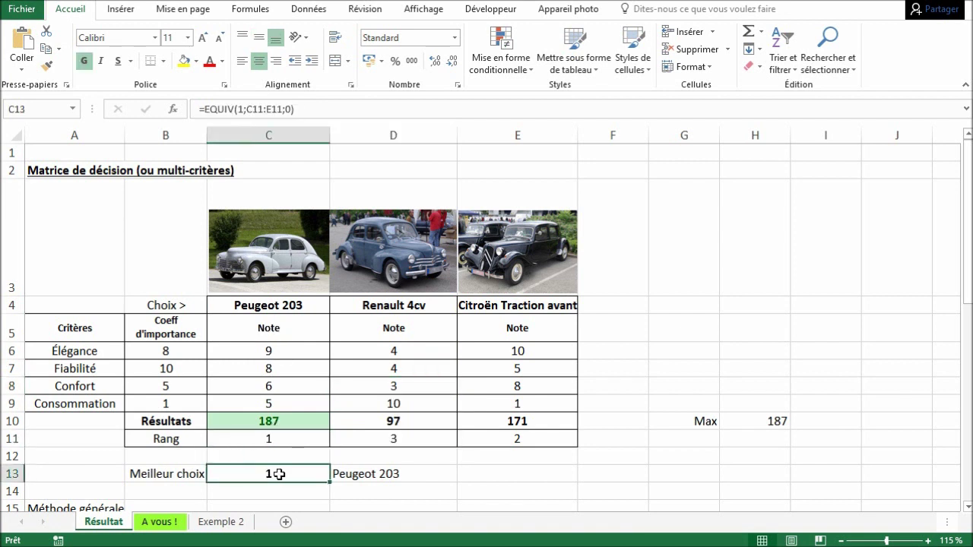
click(365, 474)
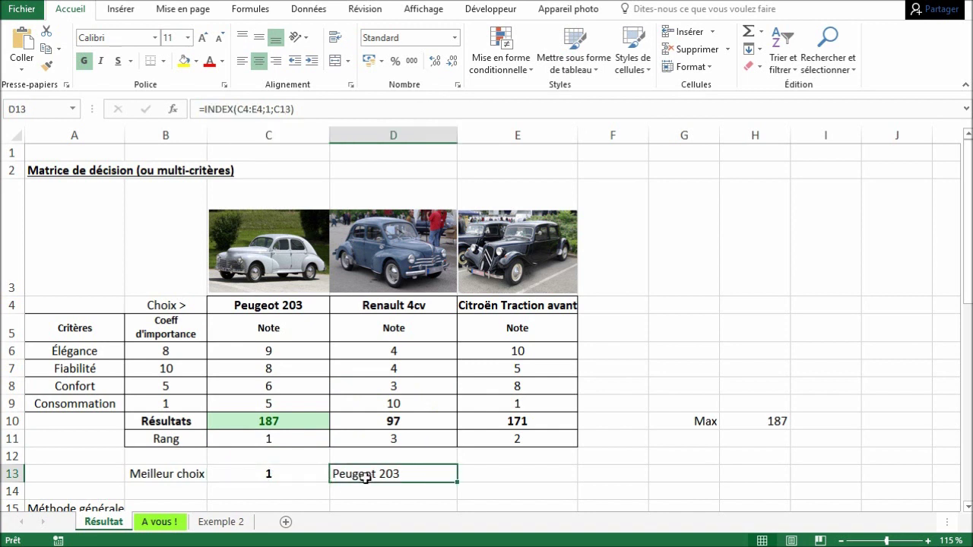
drag(254, 304, 469, 307)
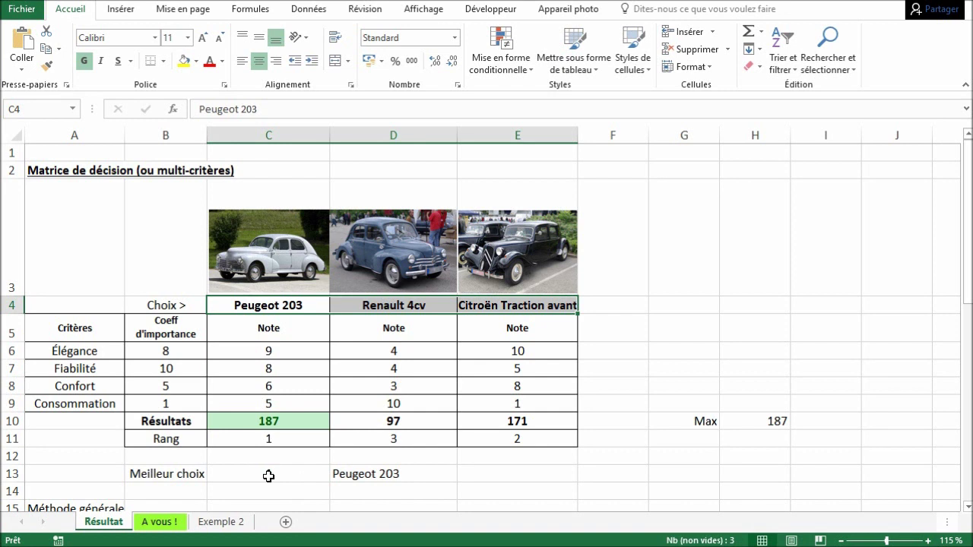
- Nest EQUIV(1;C11:E11;0) in place of the C13 reference in D13's INDEX formula
double_click(292, 474)
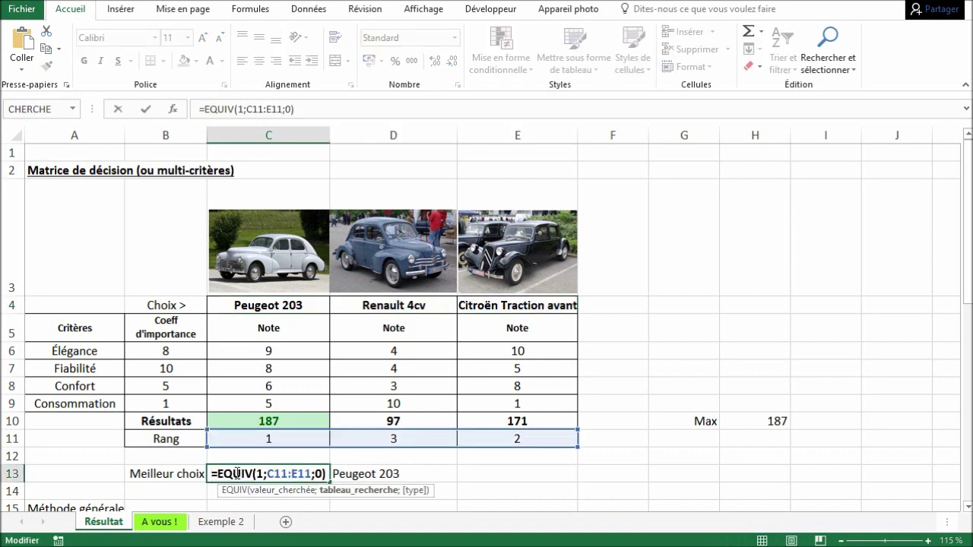
drag(219, 474, 331, 479)
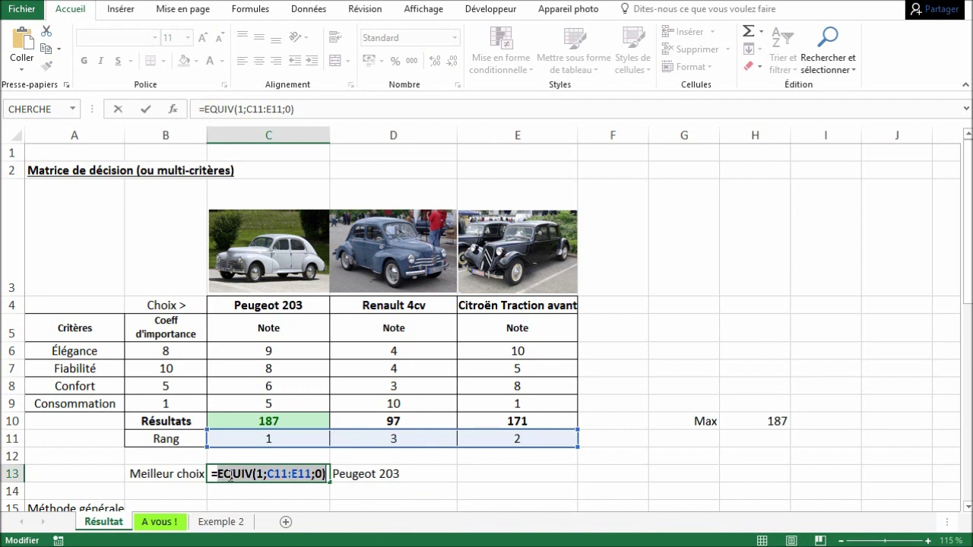
key(Escape)
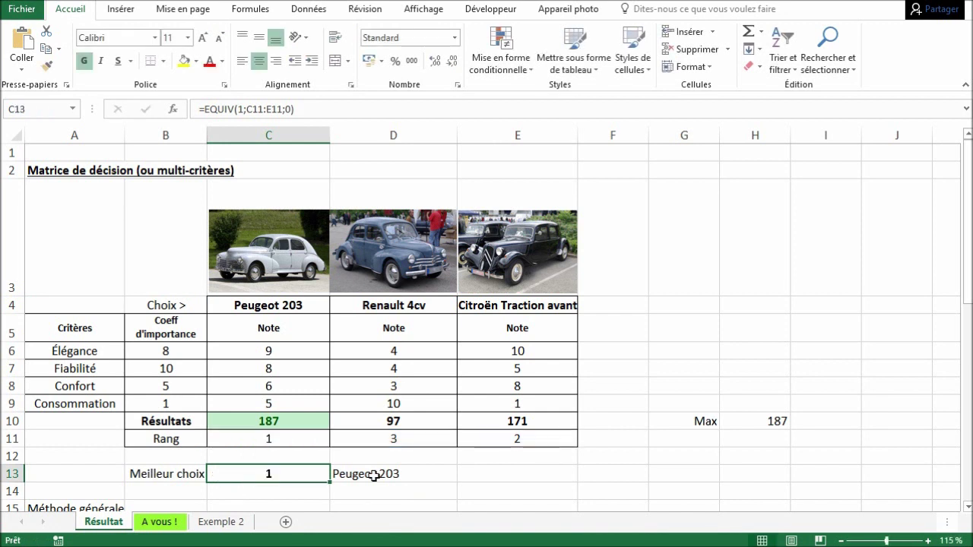
double_click(386, 473)
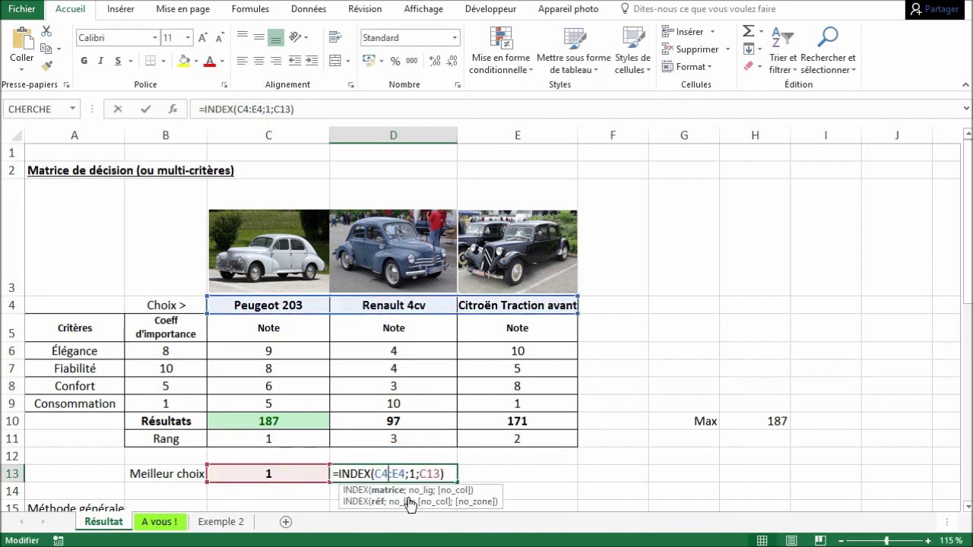
drag(438, 473, 424, 474)
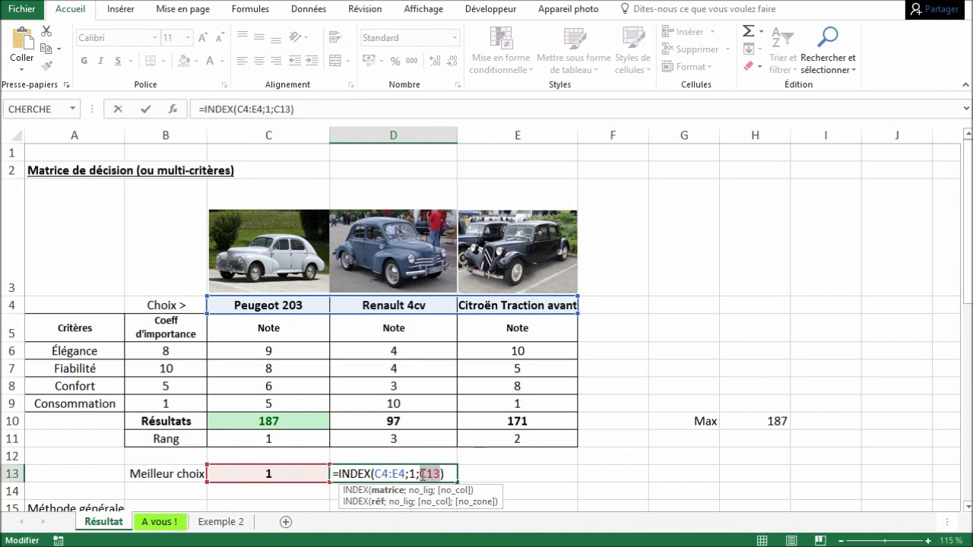
text(EQUIV(1;C11:E11;0))
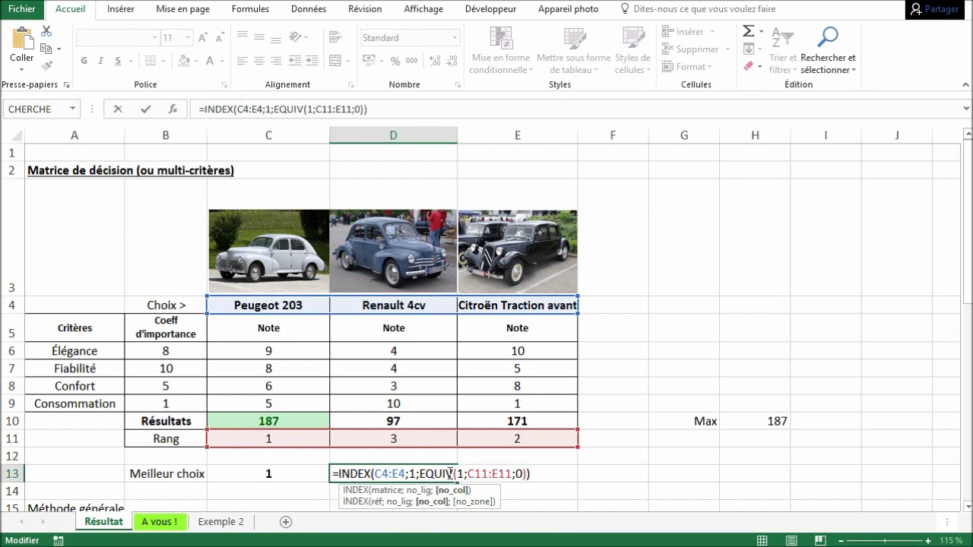
key(Return)
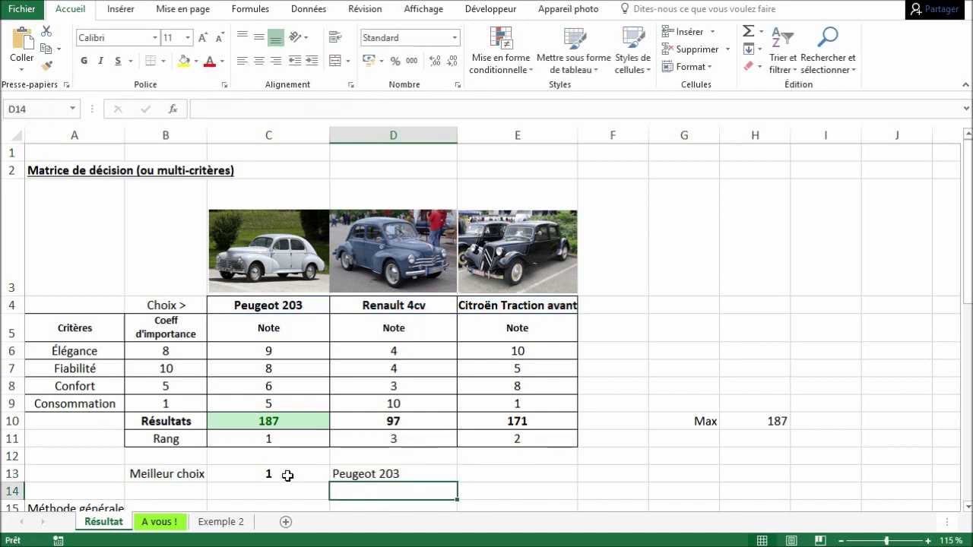
- Clear C13 and move the combined INDEX/EQUIV formula from D13 into C13
click(288, 475)
key(Delete)
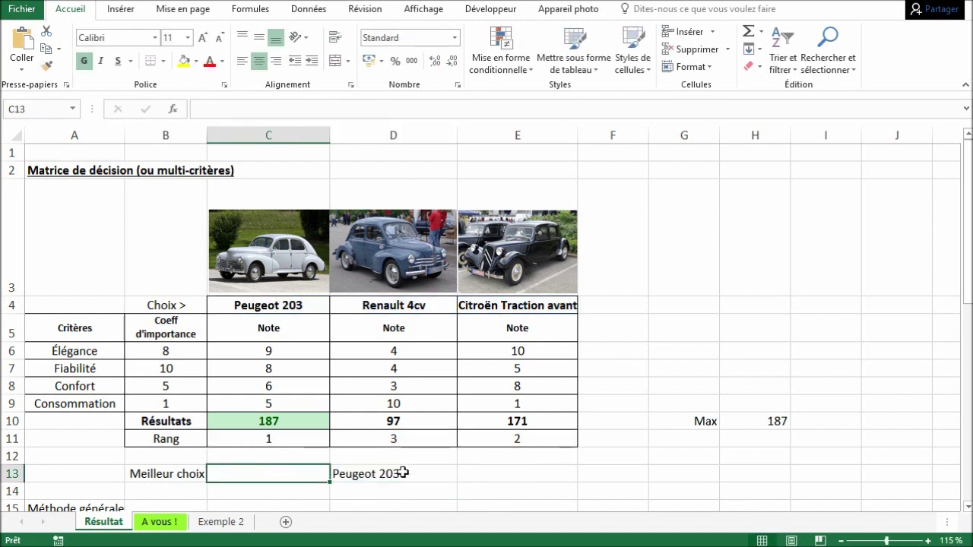
click(403, 472)
drag(408, 482, 285, 483)
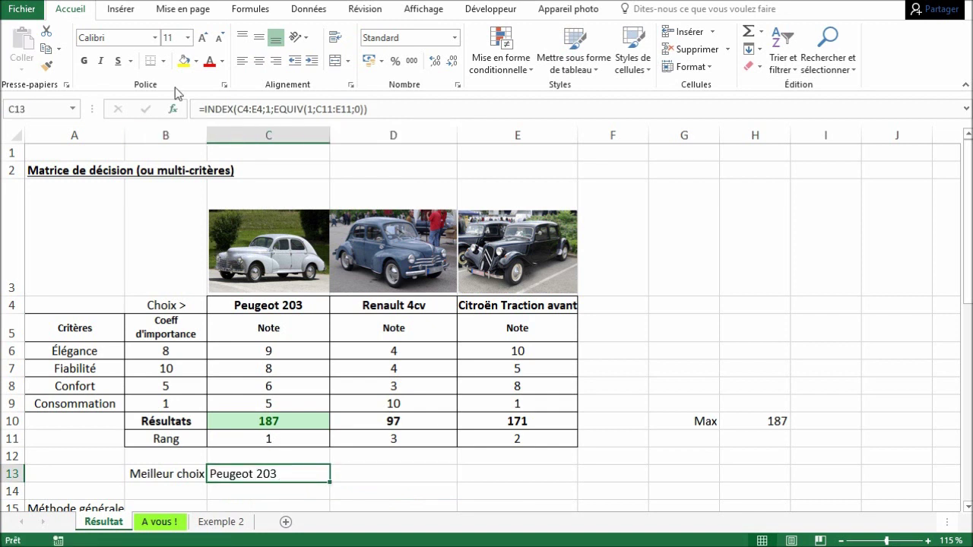
- Bold and centre C13, then set Renault 4cv's Élégance and Fiabilité back to 10
click(83, 60)
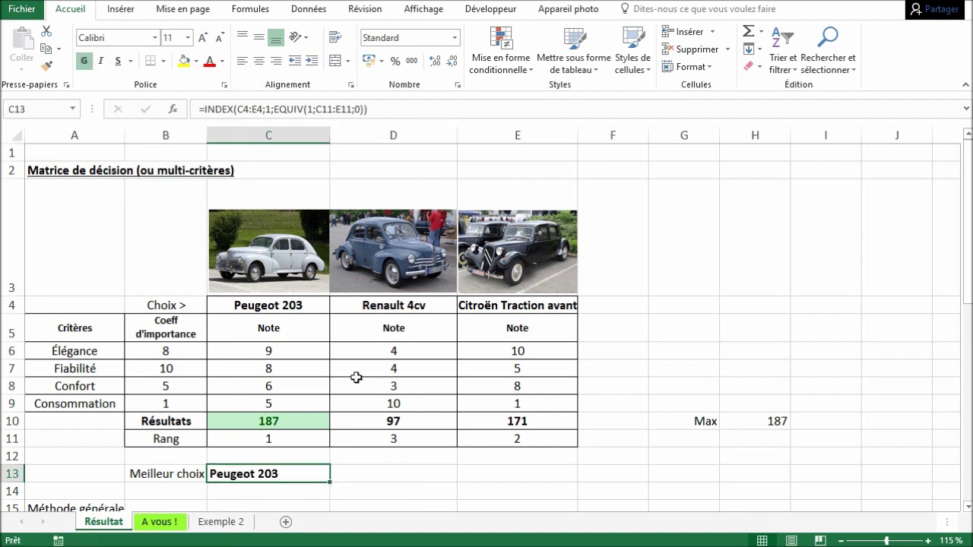
click(259, 61)
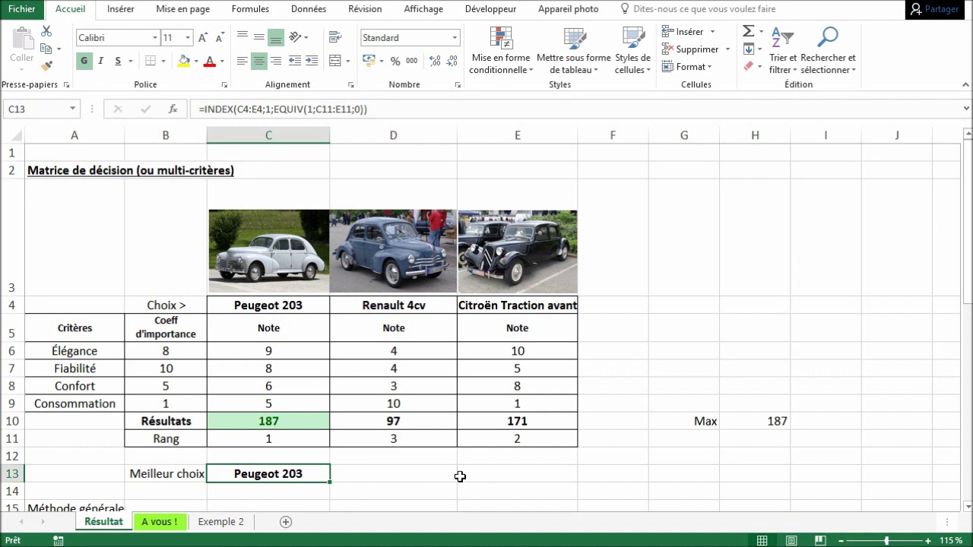
click(418, 353)
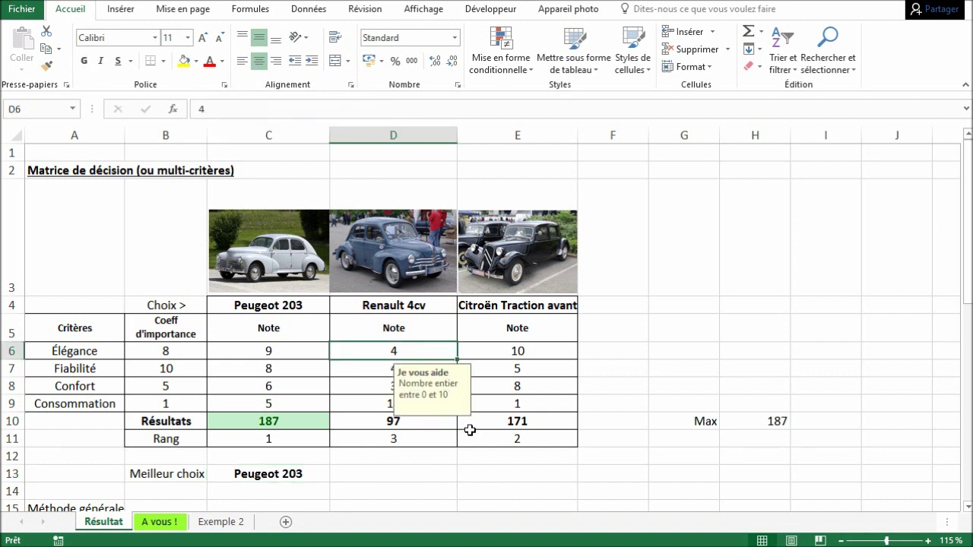
text(10)
click(371, 369)
text(10)
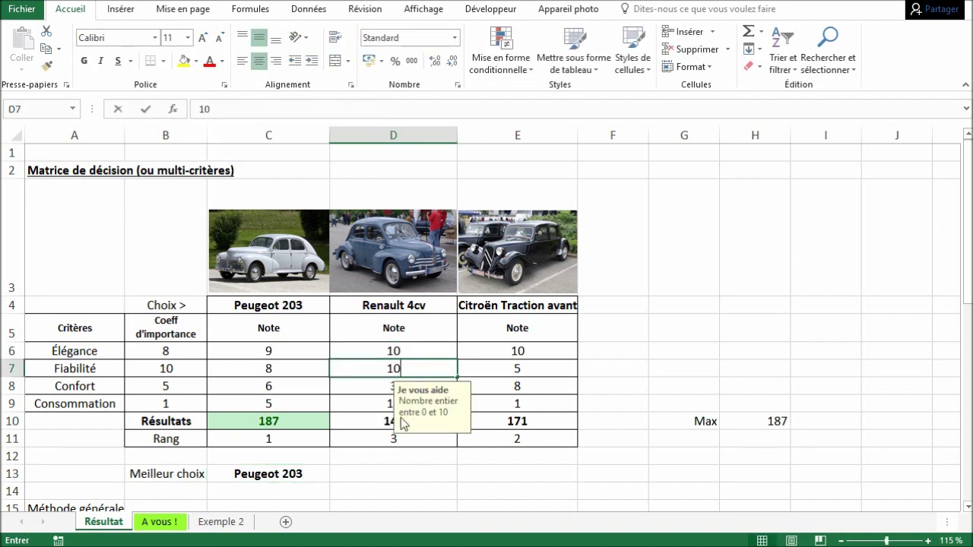
key(Return)
- Check the Renault 4cv's rank in D11 and the best-choice formula in C13
click(593, 472)
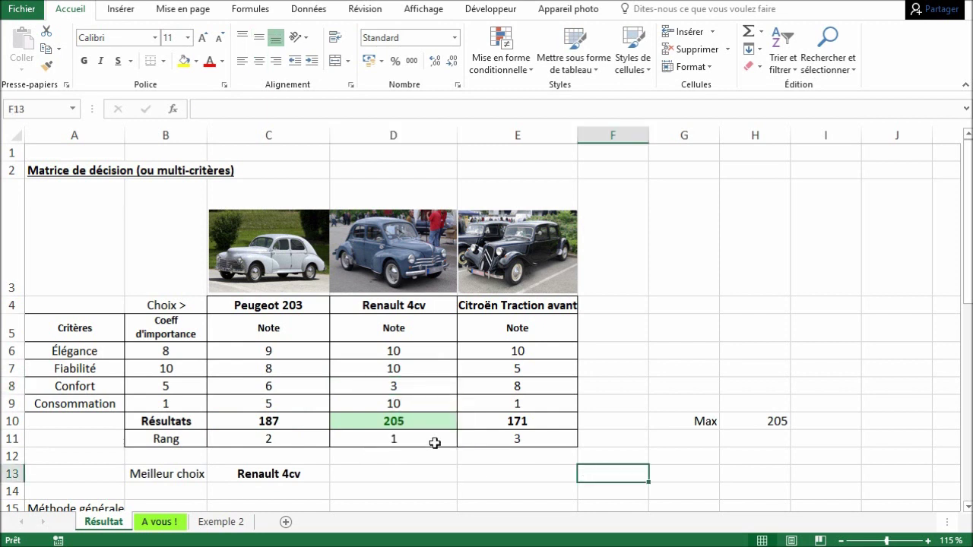
click(433, 442)
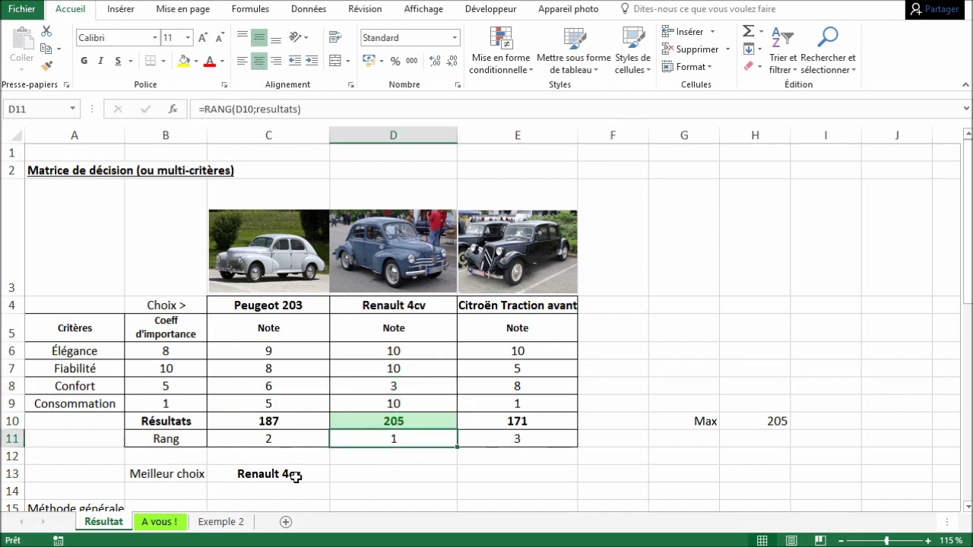
click(295, 477)
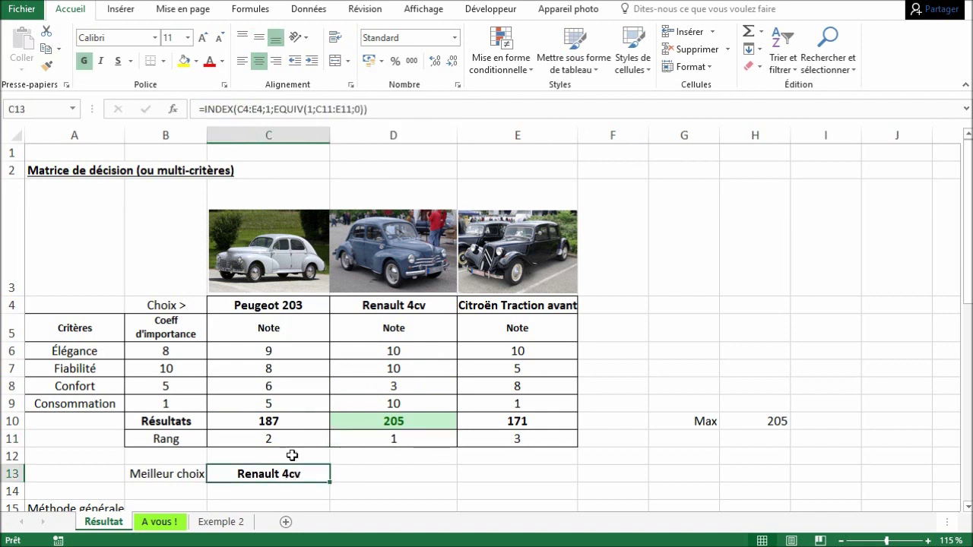